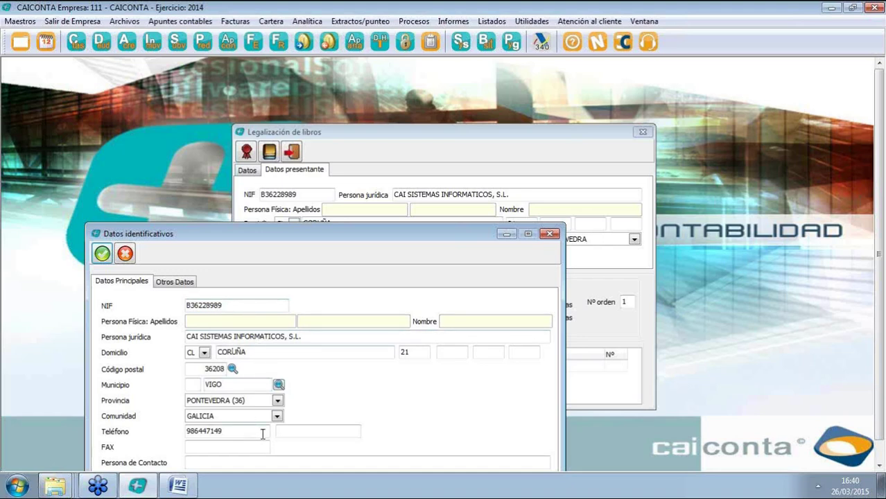
# Close the identification data and book legalization windows, and preview the anomaly tracking report with all checks enabled.
pyautogui.click(549, 235)
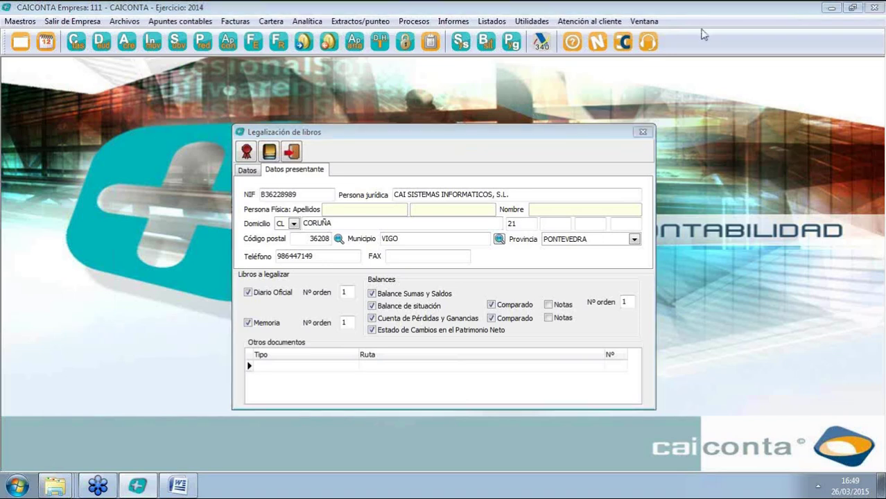
pyautogui.click(642, 133)
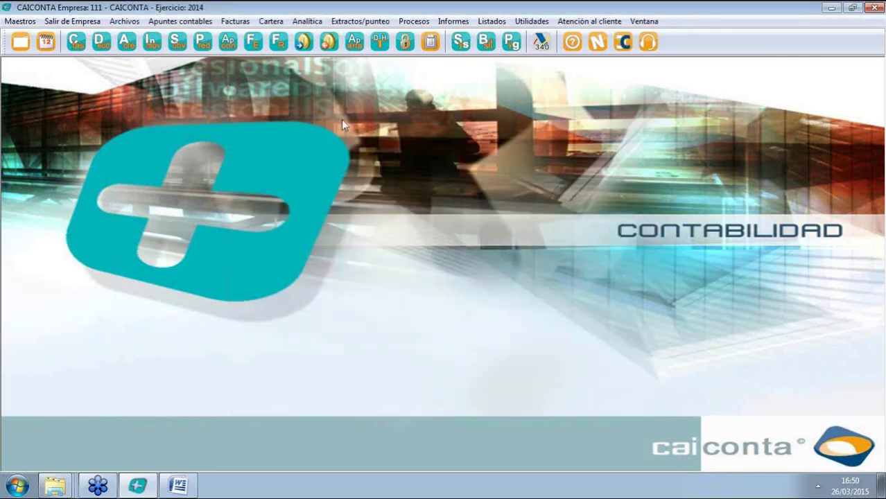
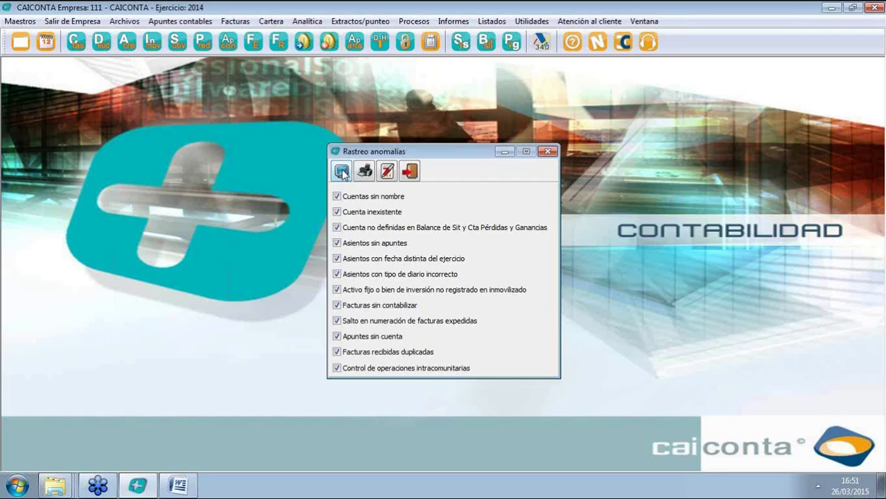
pyautogui.click(341, 171)
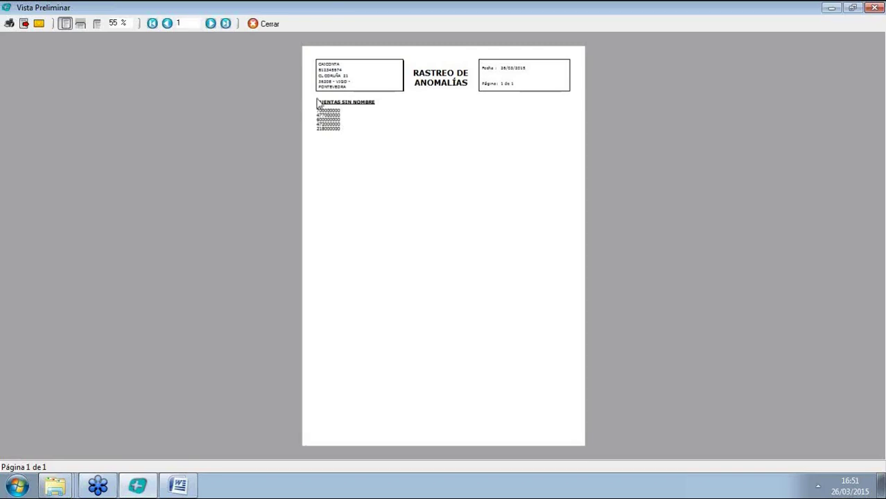
pyautogui.click(269, 23)
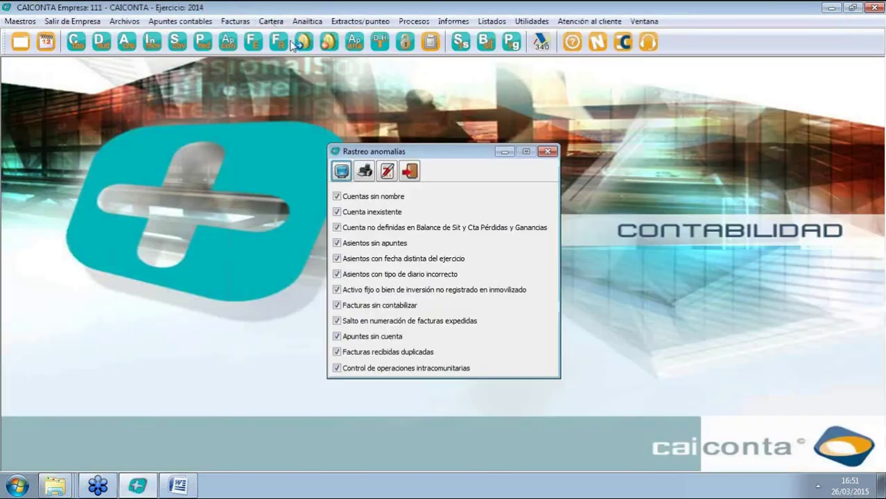
pyautogui.click(548, 151)
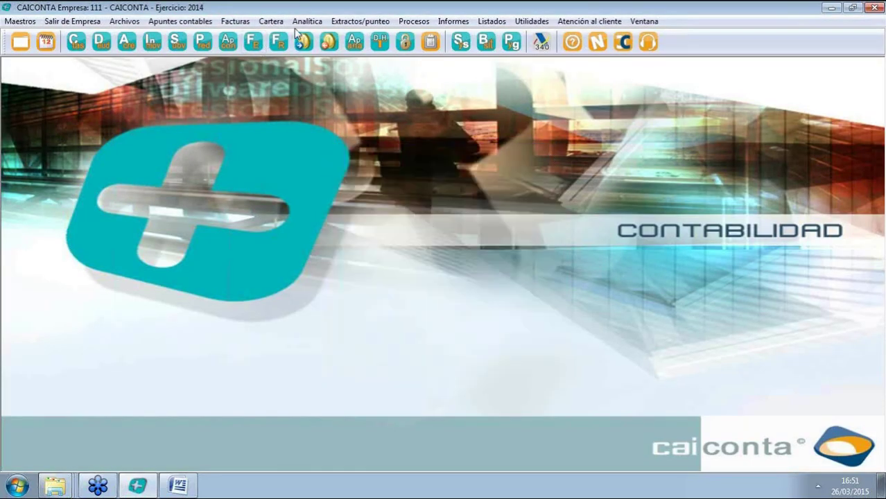
# In the year-end closing settings, assign concepts 5 - REGULARIZACION EJERCICIO, 6 - CIERRE EJERCICIO and 4 - APERTURA EJERCICIO to their respective entries.
pyautogui.click(405, 42)
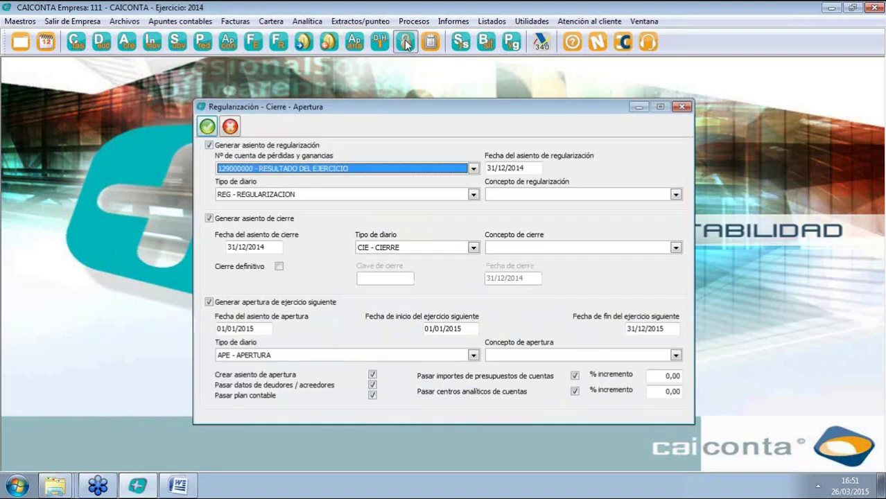
pyautogui.click(633, 195)
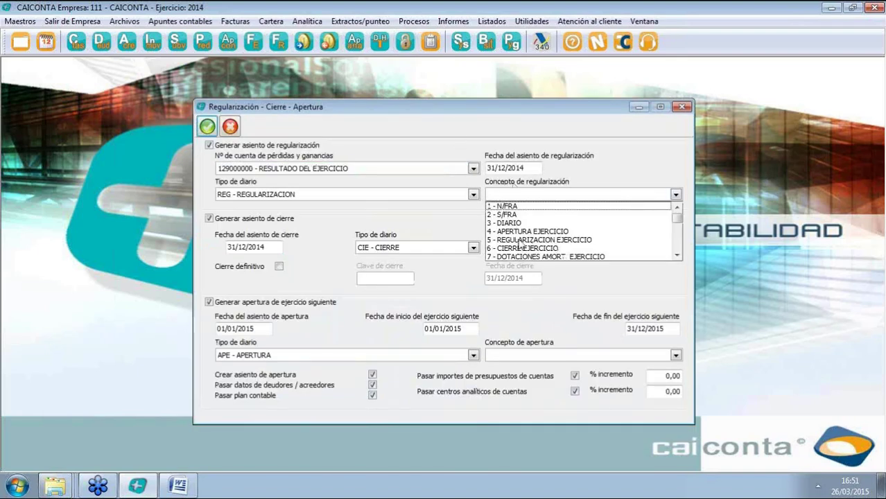
pyautogui.click(541, 240)
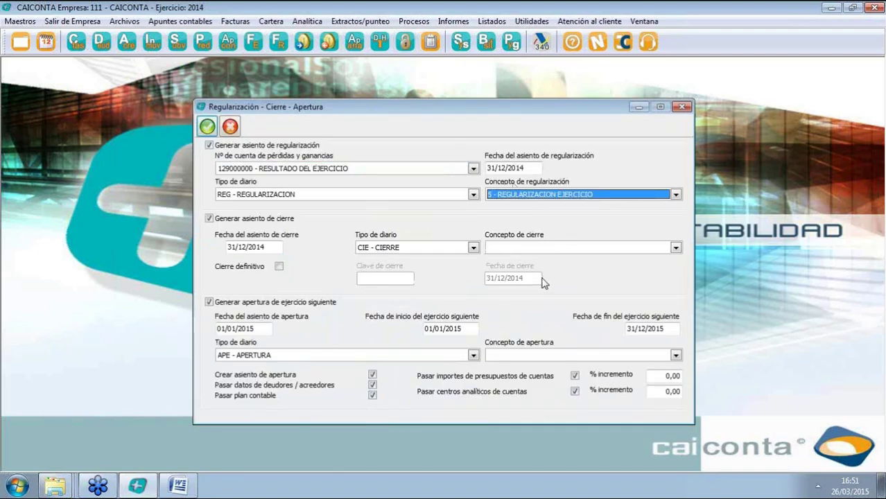
pyautogui.click(559, 247)
pyautogui.click(541, 303)
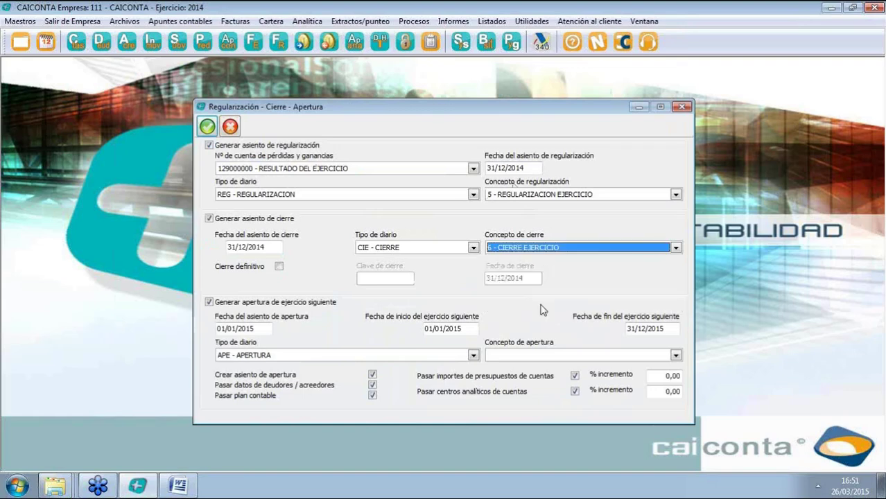
pyautogui.click(555, 355)
pyautogui.click(541, 393)
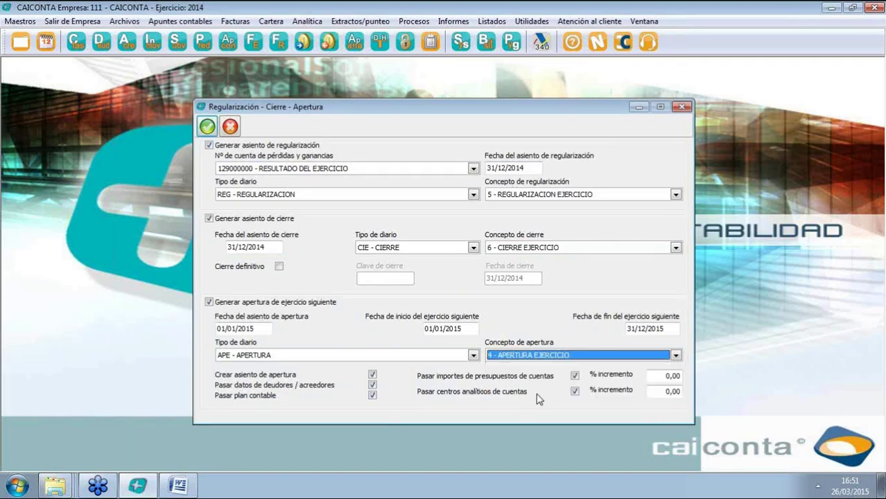
# Run the regularization, closing and opening process for the 2014 fiscal year and accept its prompts.
pyautogui.click(208, 127)
pyautogui.click(431, 285)
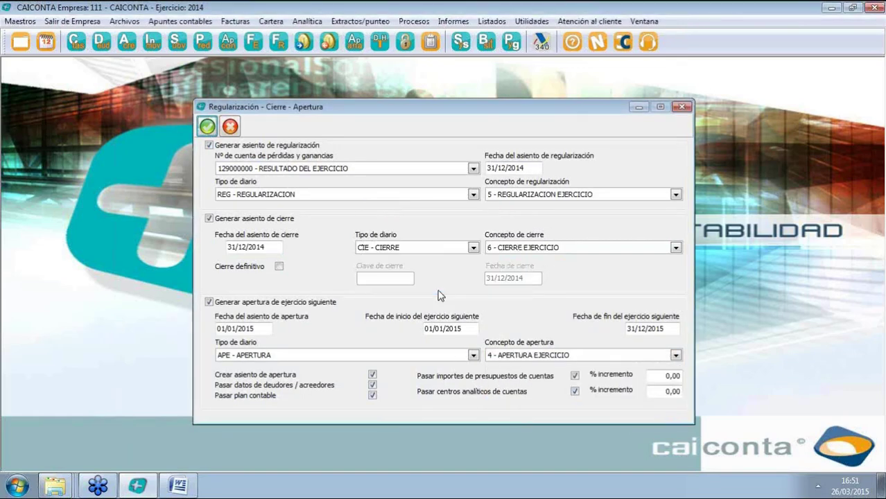
pyautogui.click(479, 290)
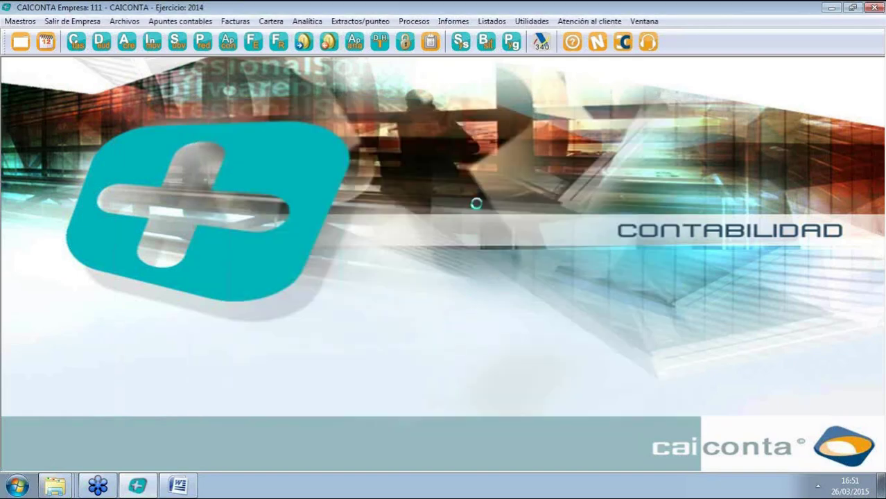
# Calculate the statement of changes in equity (ECPN), including the previous fiscal year, and check the Total column's final balance.
pyautogui.click(416, 22)
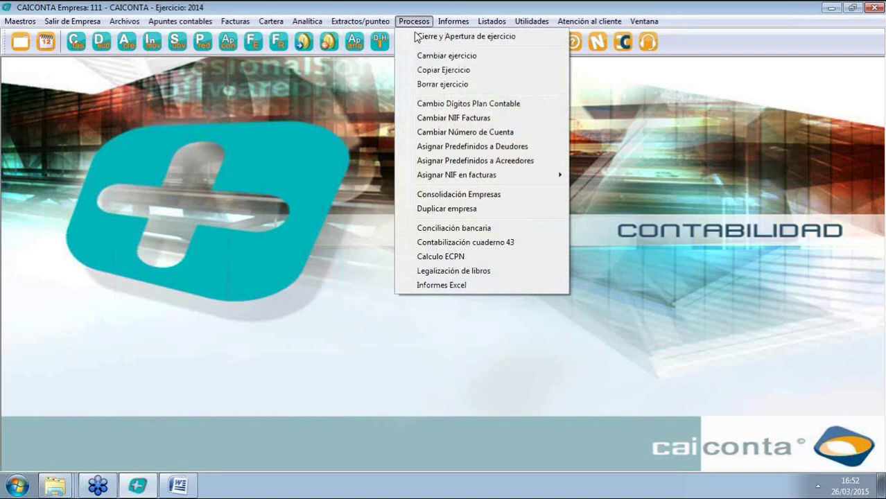
pyautogui.click(458, 258)
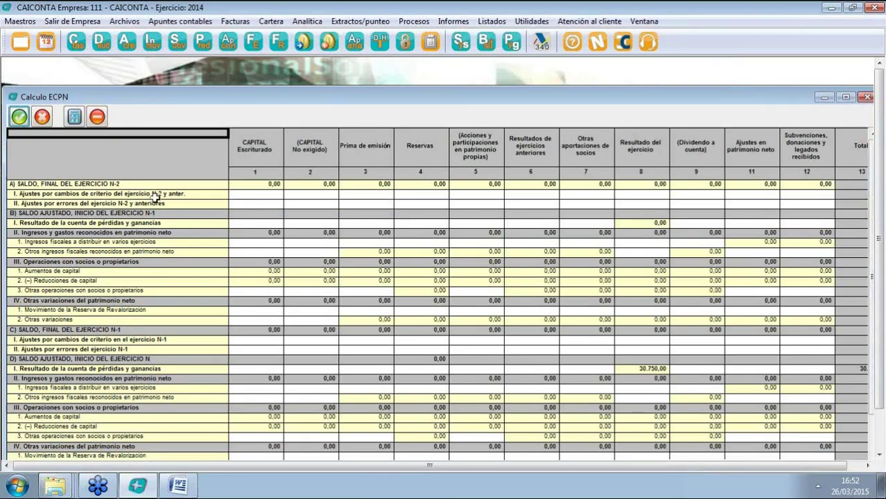
pyautogui.click(74, 117)
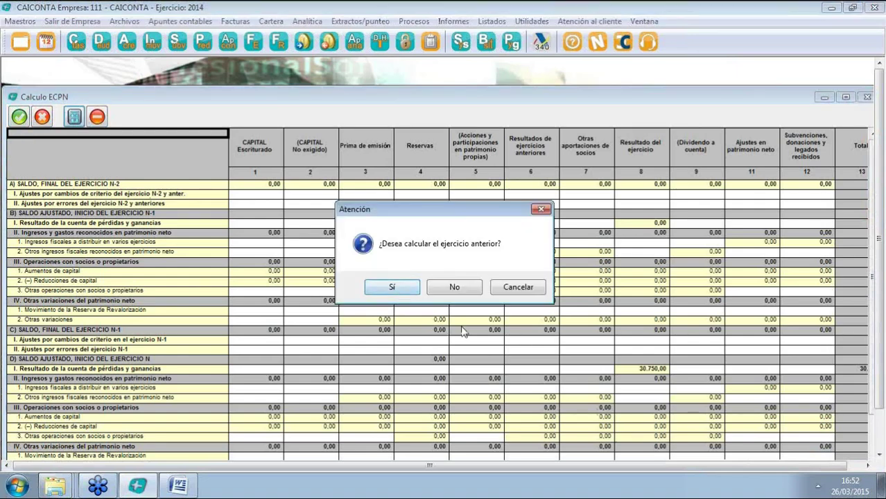
pyautogui.click(397, 287)
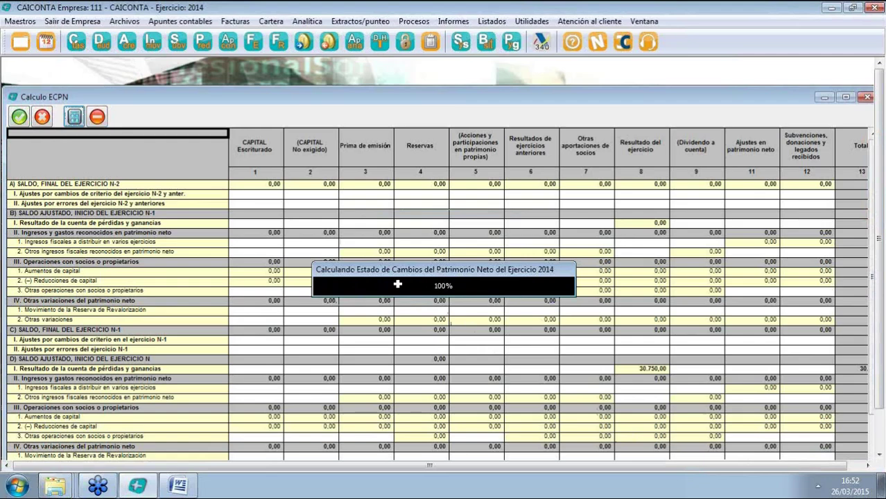
pyautogui.doubleClick(789, 96)
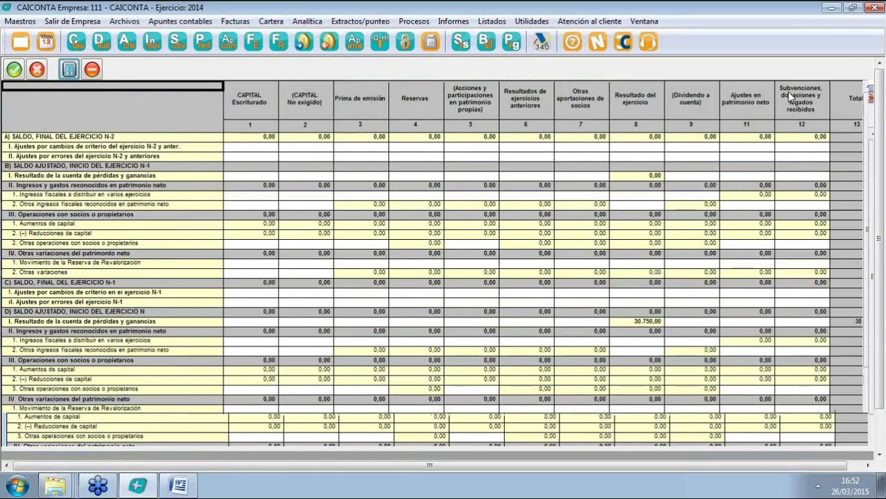
pyautogui.click(855, 427)
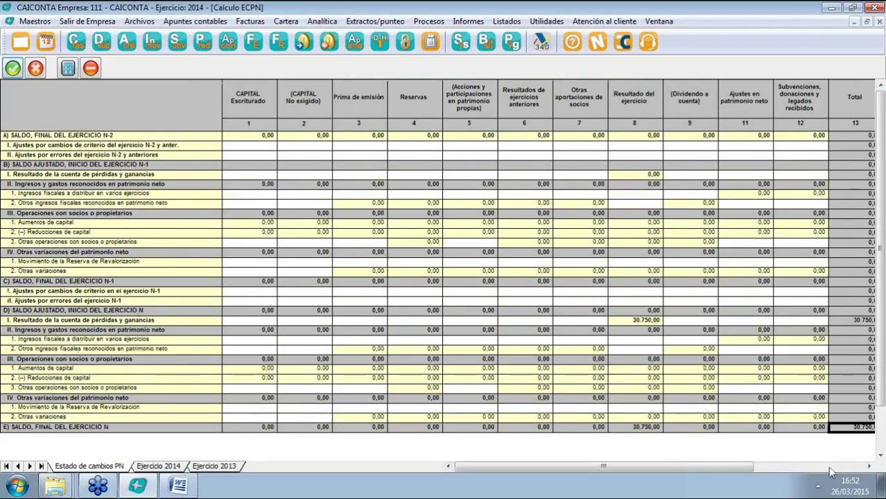
pyautogui.click(869, 466)
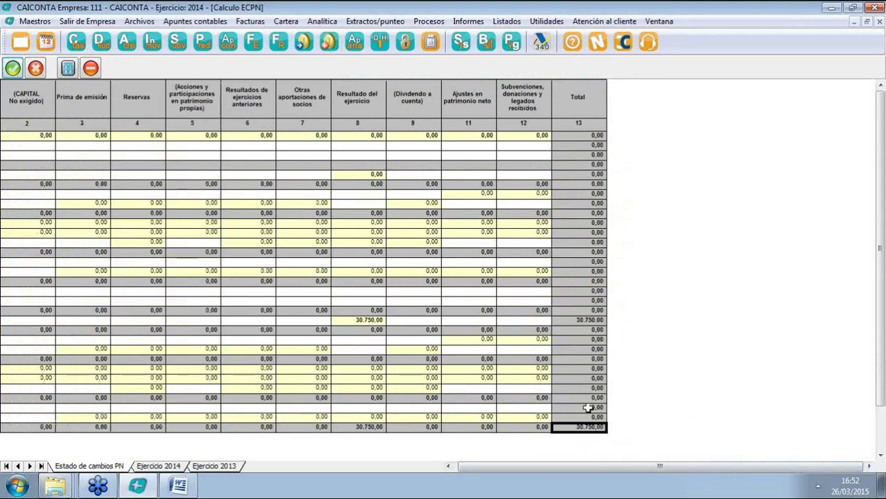
# Preview the balance sheet to compare its equity with the ECPN total, and save the ECPN calculation.
pyautogui.click(487, 43)
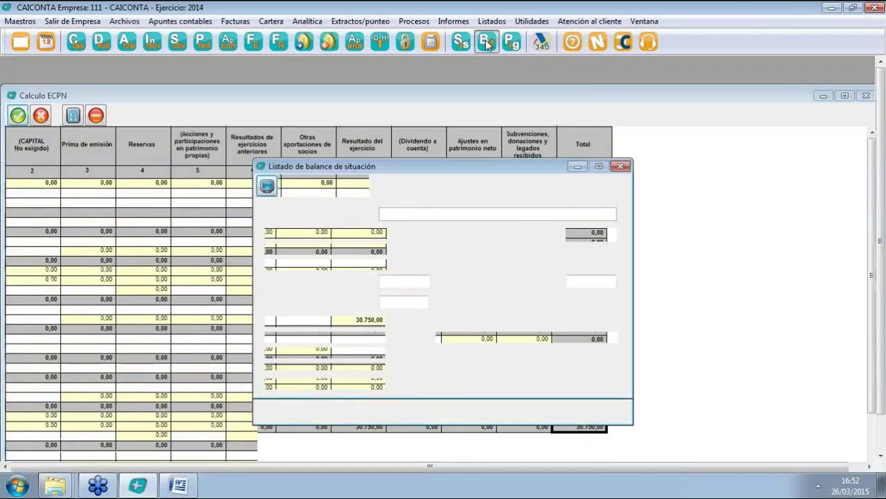
pyautogui.click(269, 189)
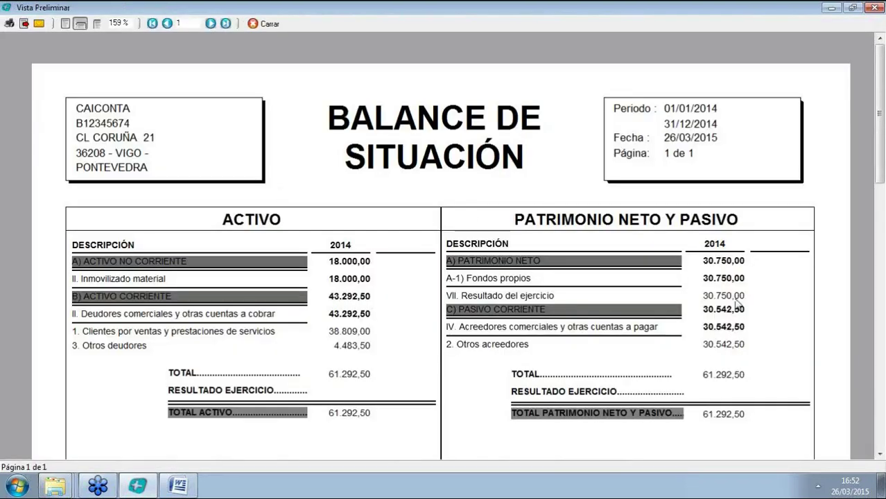
pyautogui.click(270, 24)
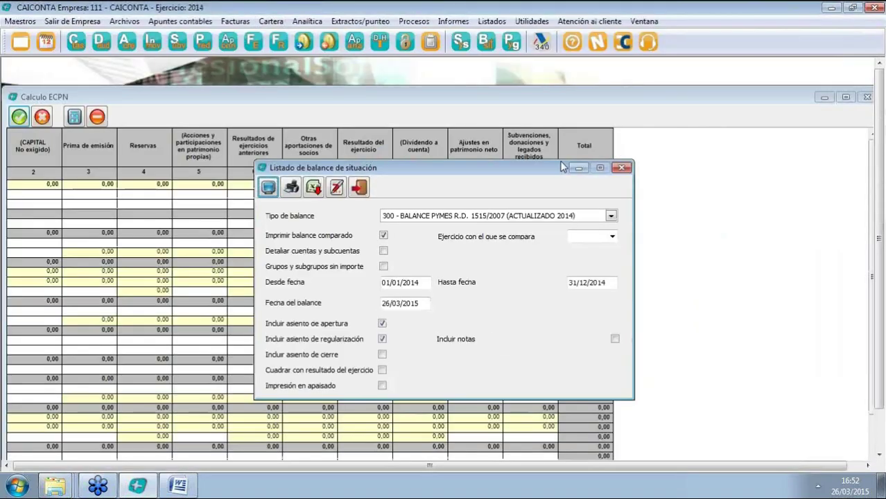
pyautogui.click(620, 170)
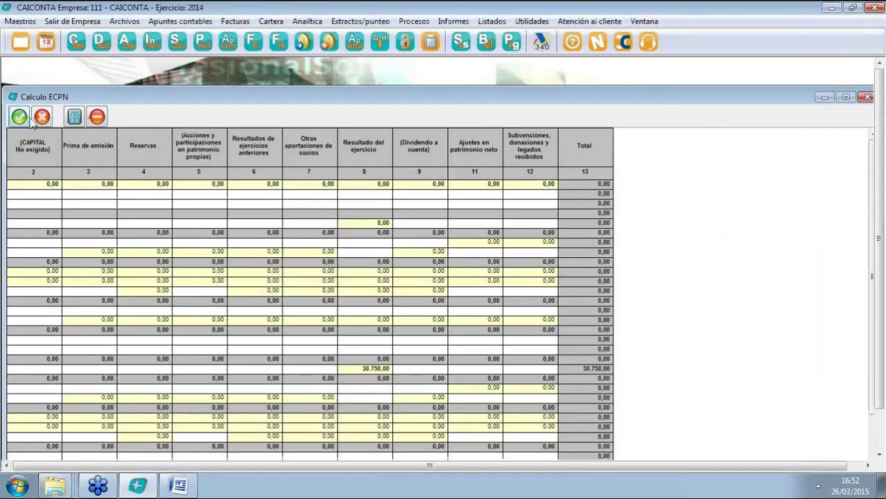
pyautogui.click(19, 117)
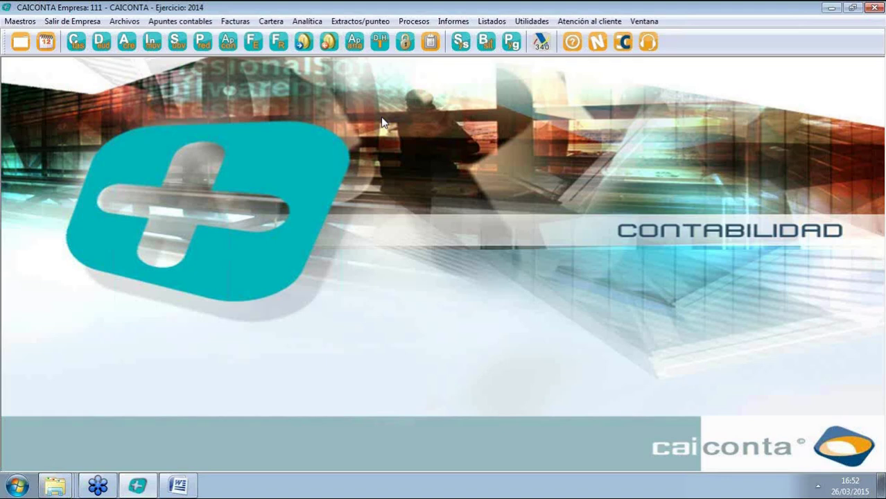
# Open the book legalization process and review the presenter's data and the request data.
pyautogui.click(417, 23)
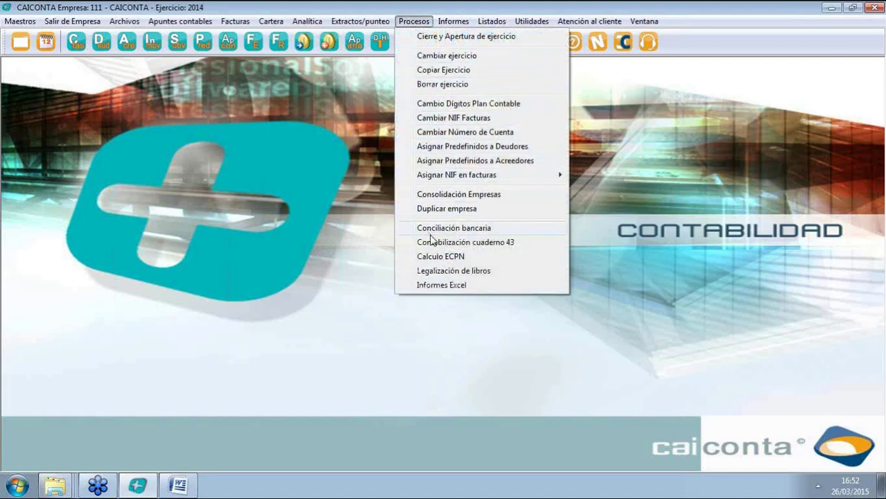
pyautogui.click(441, 272)
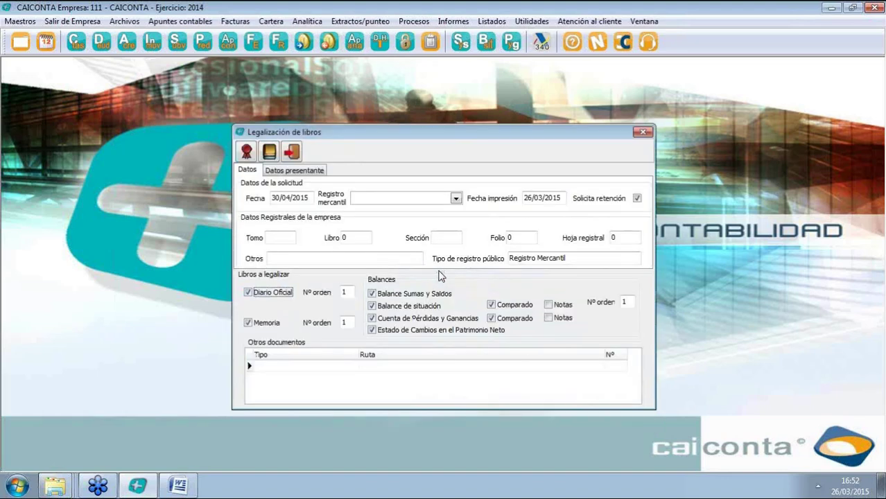
pyautogui.click(300, 175)
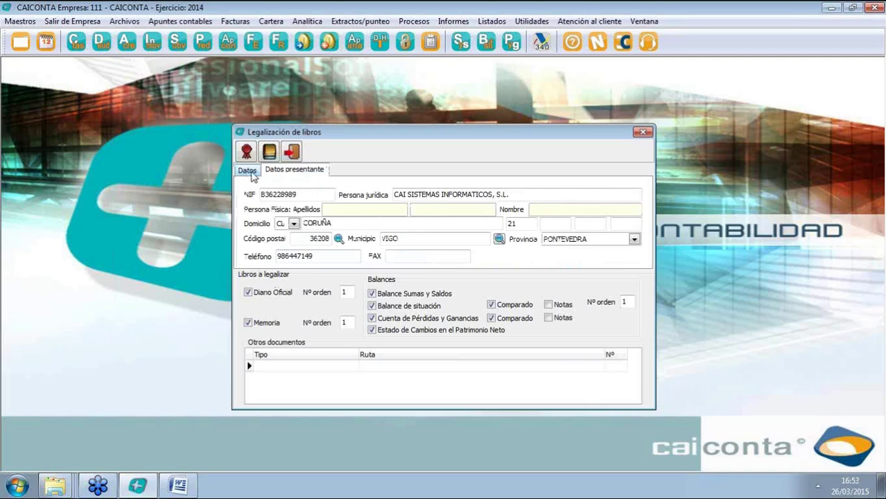
pyautogui.click(246, 178)
# Compare the general identification data with the presenter's data in the book legalization, and close the identification data.
pyautogui.click(21, 21)
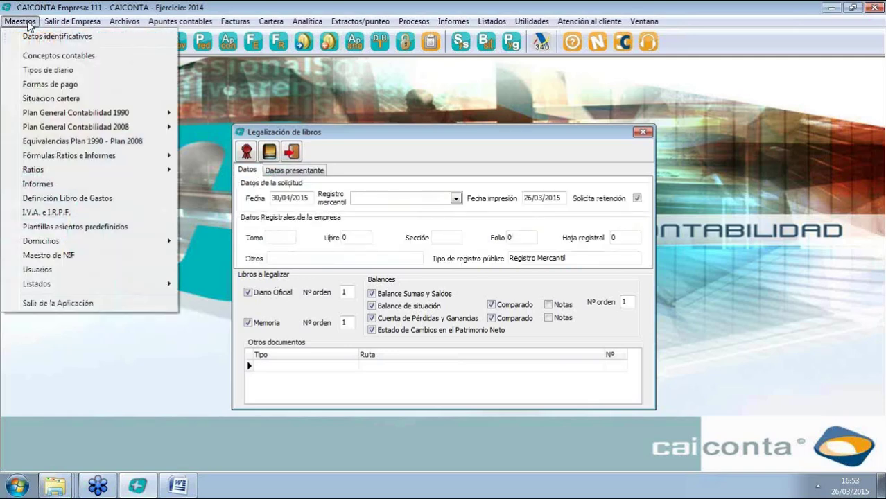
pyautogui.click(32, 36)
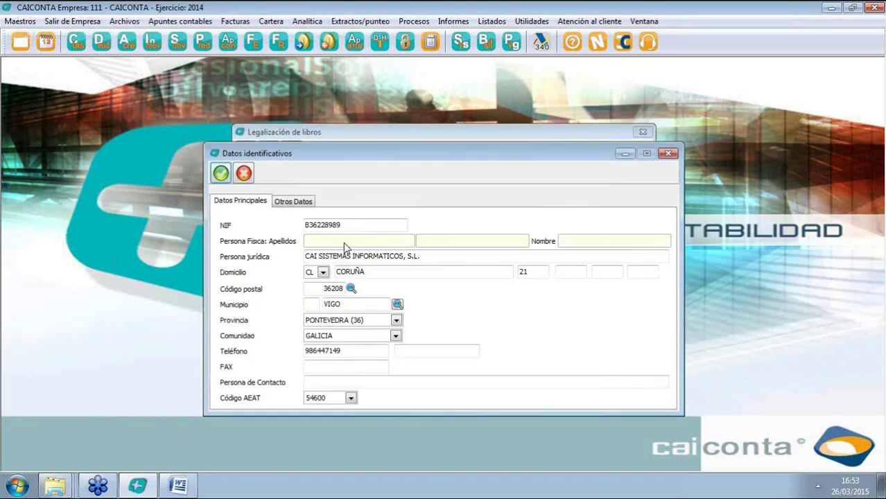
pyautogui.moveTo(488, 154); pyautogui.dragTo(484, 315)
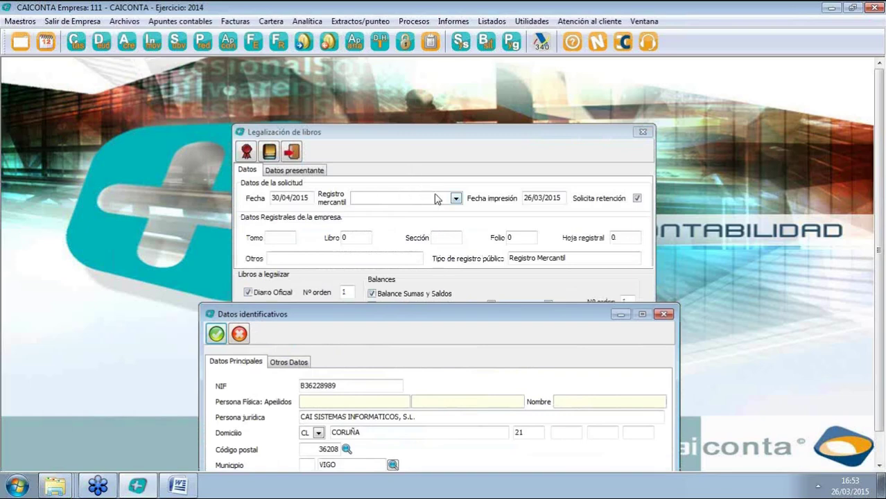
pyautogui.click(290, 173)
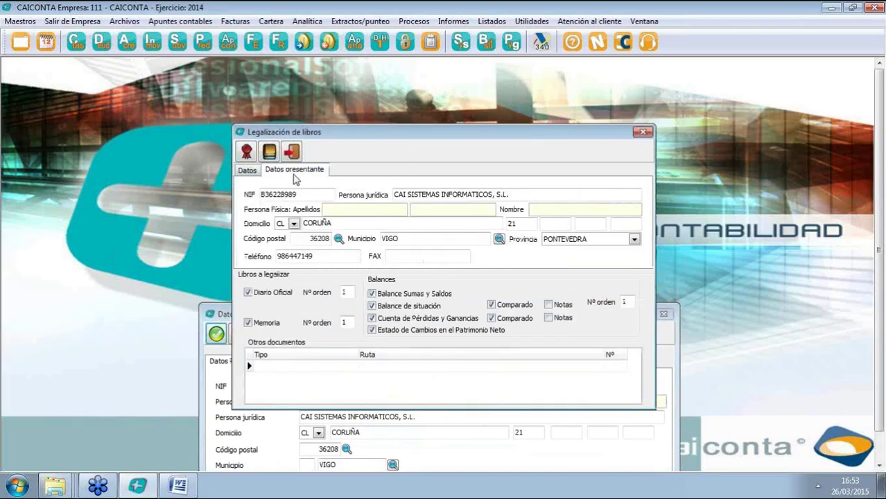
pyautogui.click(248, 172)
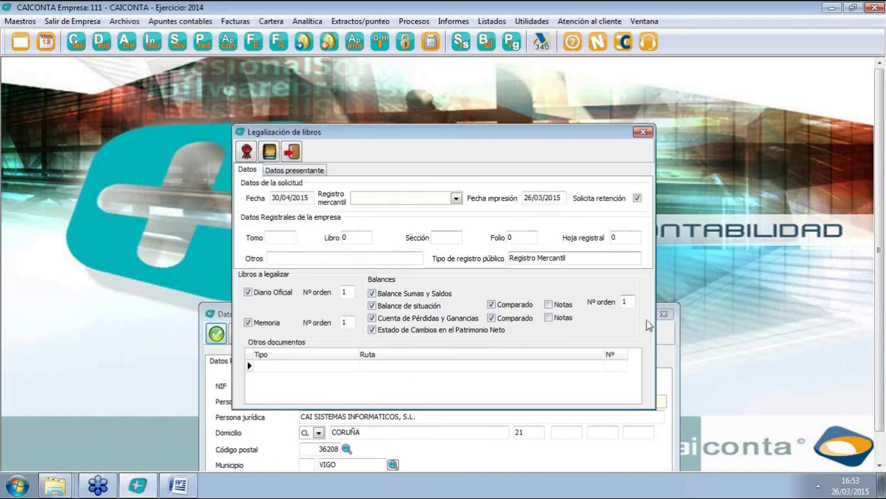
pyautogui.click(674, 326)
pyautogui.click(664, 316)
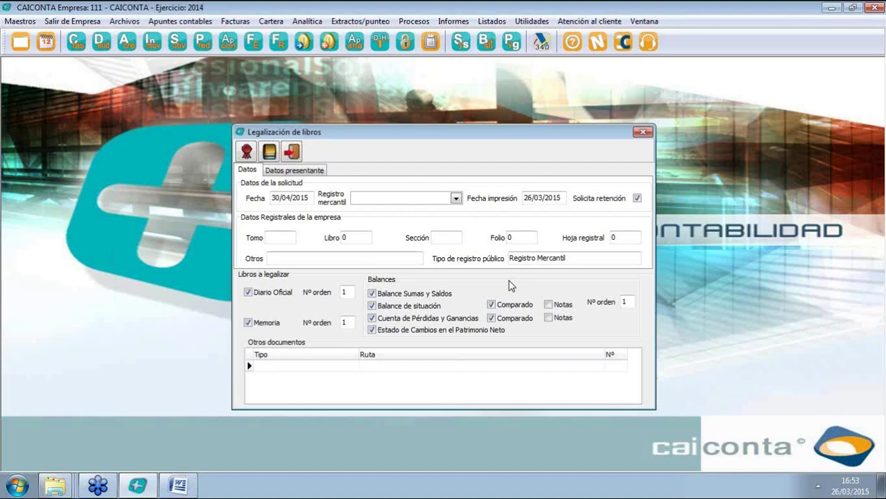
# Exclude the Memoria and the Diario Oficial from the books to legalize, and open the official books' print options.
pyautogui.click(248, 323)
pyautogui.click(248, 293)
pyautogui.click(270, 154)
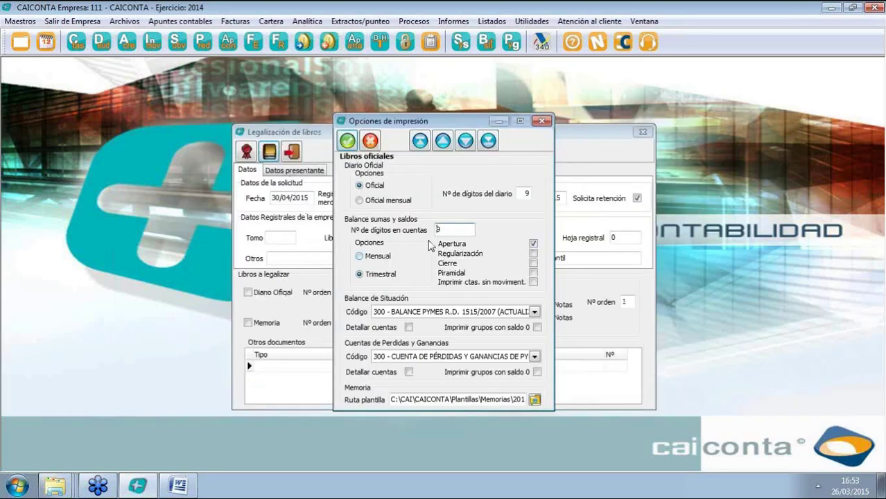
# Try including Regularización and Cierre in the trial balance's print options, and clear them again.
pyautogui.click(451, 228)
pyautogui.click(534, 254)
pyautogui.click(533, 263)
pyautogui.click(534, 274)
pyautogui.click(534, 264)
pyautogui.click(534, 254)
# Check the balance sheet model assigned in the company data, and accept the official books' print options.
pyautogui.click(125, 20)
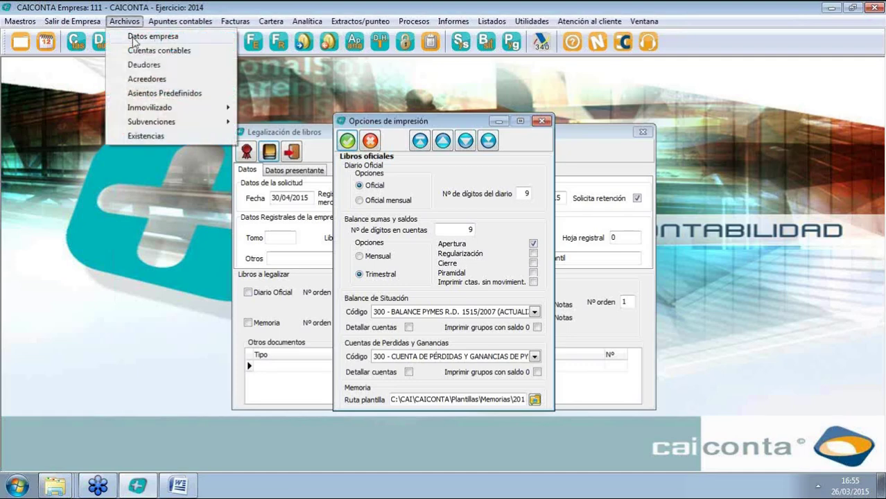
pyautogui.click(135, 40)
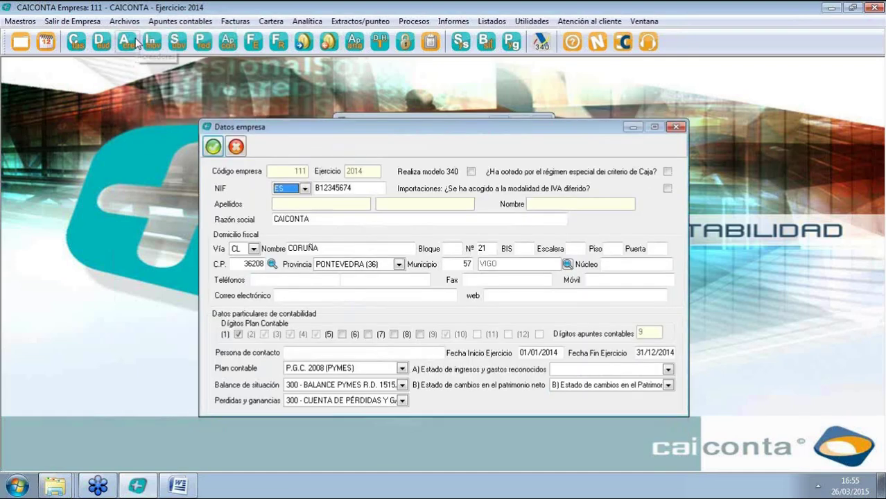
pyautogui.click(403, 386)
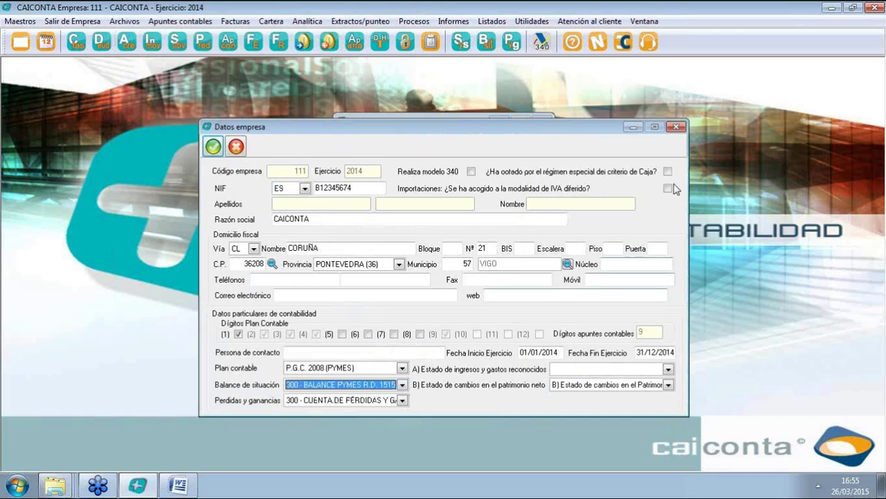
pyautogui.click(213, 147)
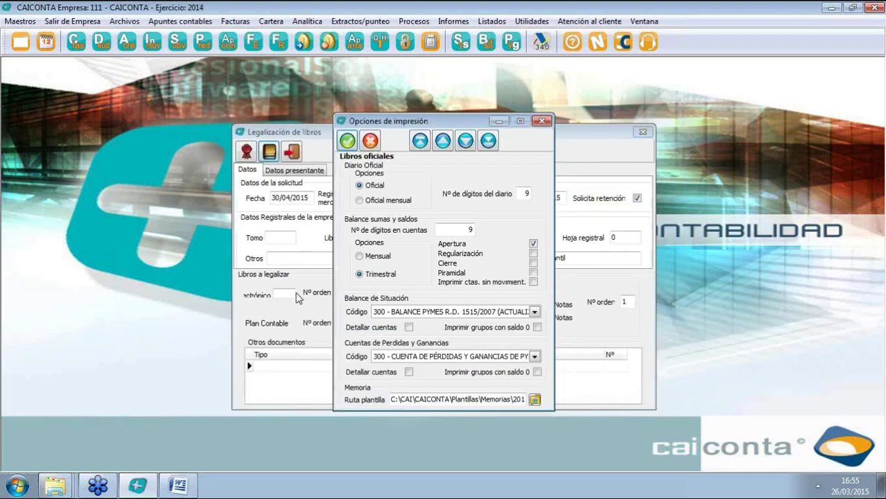
pyautogui.click(347, 141)
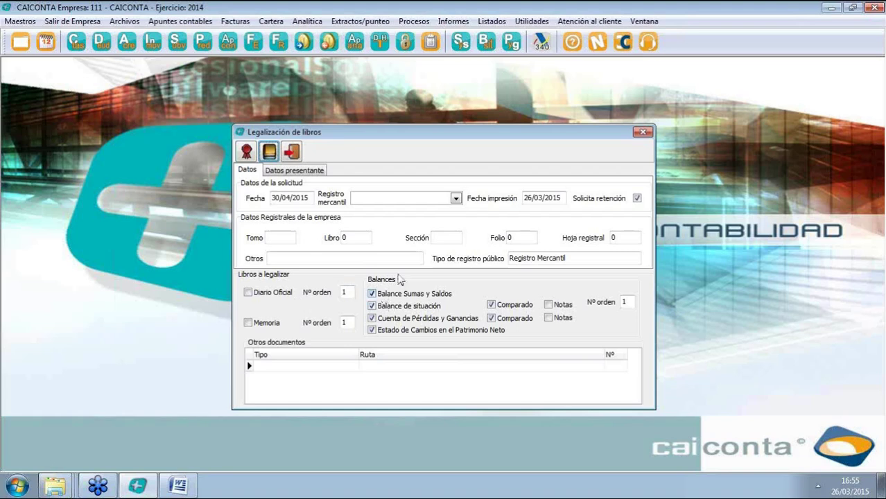
# Select Pontevedra Mercantil as the commercial registry for the legalization request.
pyautogui.click(456, 199)
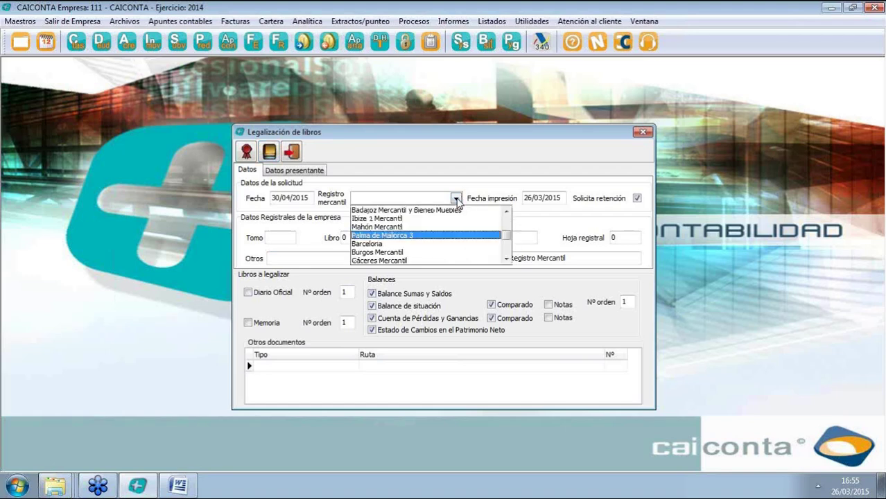
pyautogui.scroll(-10, 457, 201)
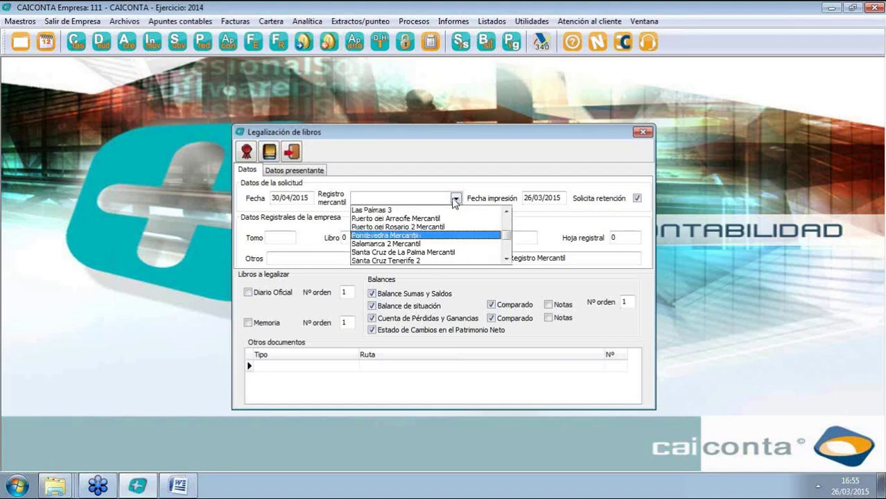
pyautogui.click(400, 236)
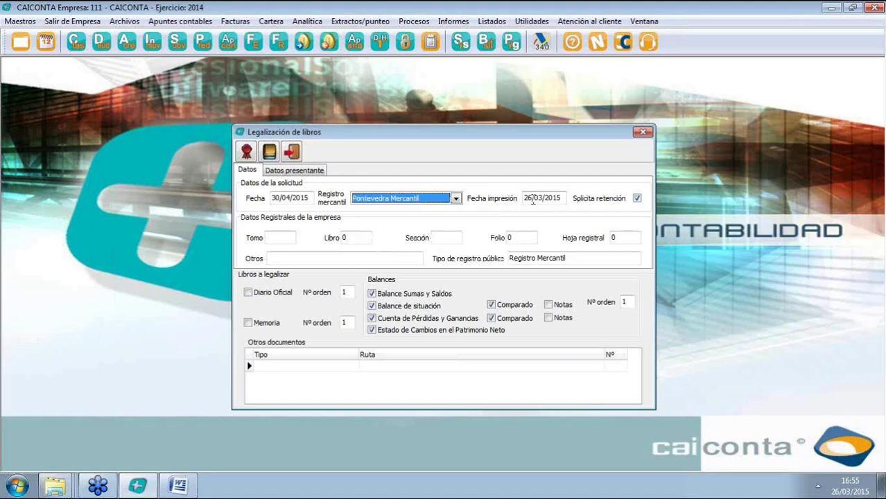
# Set the print date to 31/12/2014 and the request date to 26/03/2015.
pyautogui.moveTo(559, 199); pyautogui.dragTo(497, 201)
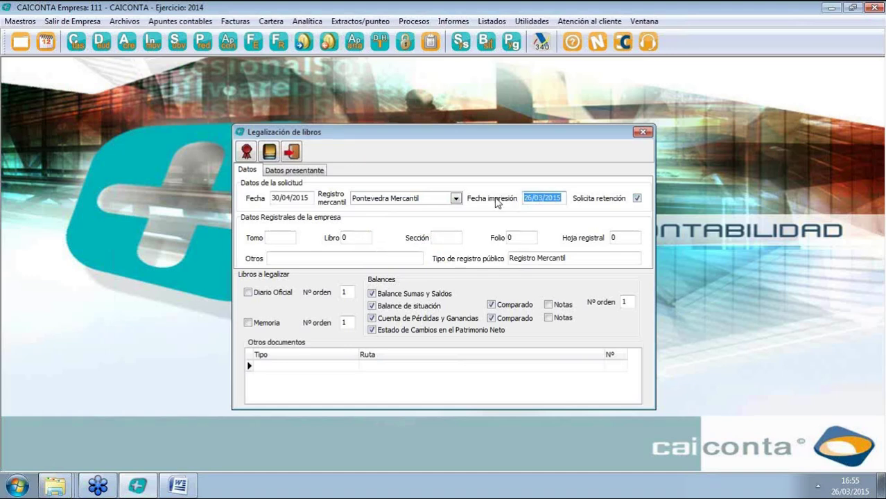
pyautogui.write('31/12/2014')
pyautogui.moveTo(309, 198); pyautogui.dragTo(232, 208)
pyautogui.write('26/03/2015')
pyautogui.press('Tab')
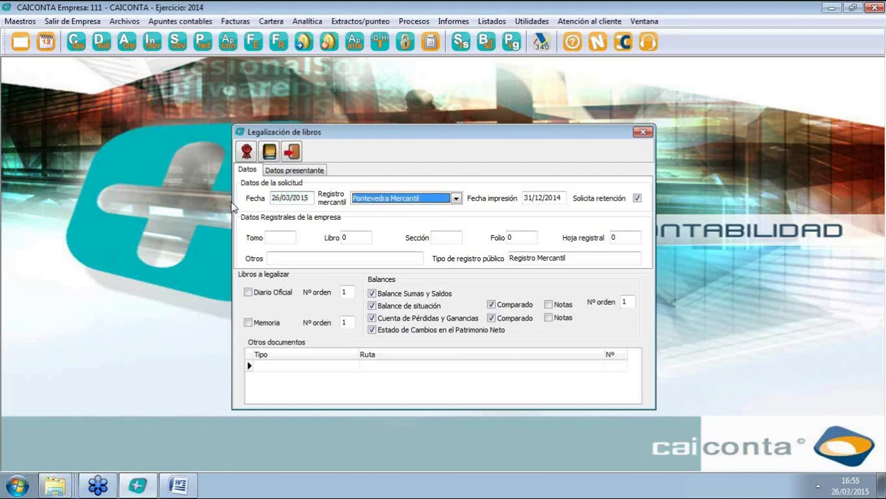
# Fill in the company's registry data with 0 for Tomo, Libro and Sección.
pyautogui.click(279, 234)
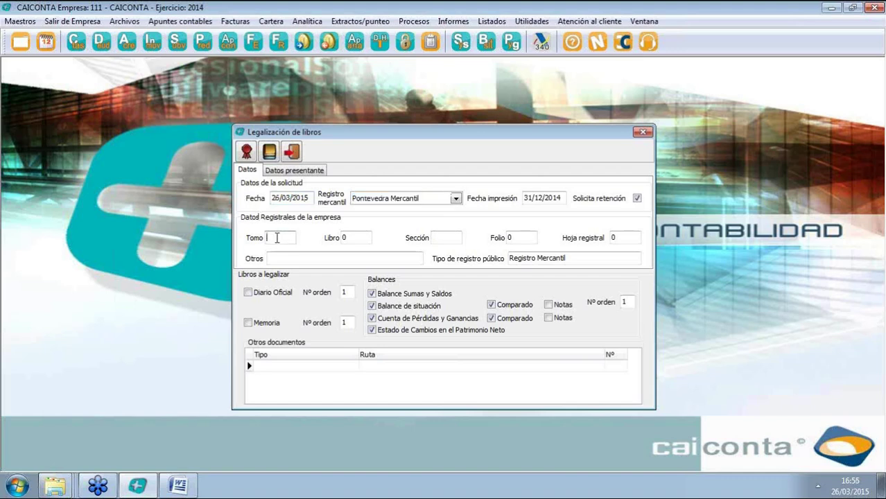
pyautogui.write('0')
pyautogui.press('Tab')
pyautogui.write('0')
pyautogui.press('Tab')
pyautogui.write('0')
pyautogui.press('Tab')
pyautogui.press('Tab')
pyautogui.press('Tab')
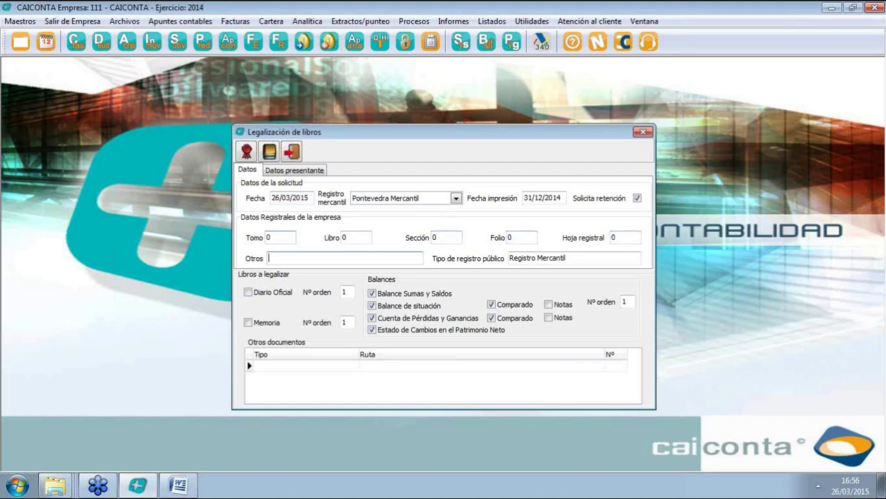
pyautogui.click(624, 302)
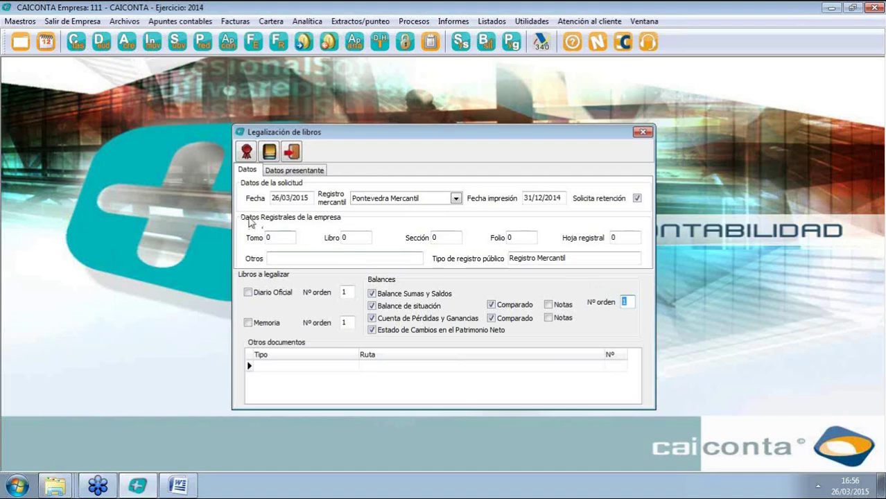
# Start the book legalization and create a destination folder named LIBROS on the desktop.
pyautogui.click(247, 152)
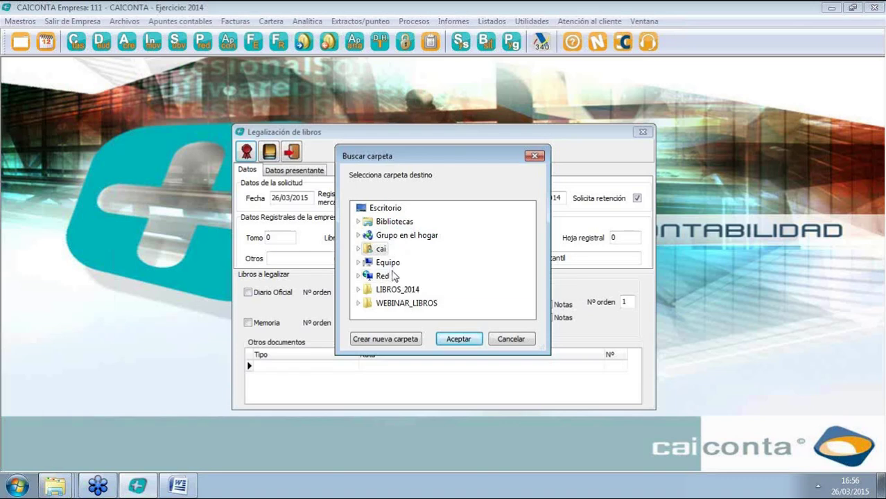
pyautogui.click(382, 208)
pyautogui.click(406, 344)
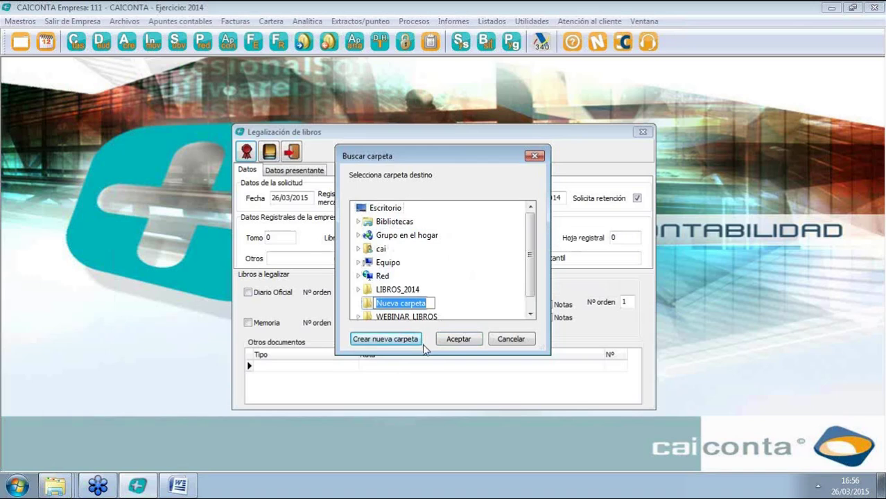
pyautogui.write('libr')
pyautogui.press('BackSpace')
pyautogui.press('BackSpace')
pyautogui.press('BackSpace')
pyautogui.press('BackSpace')
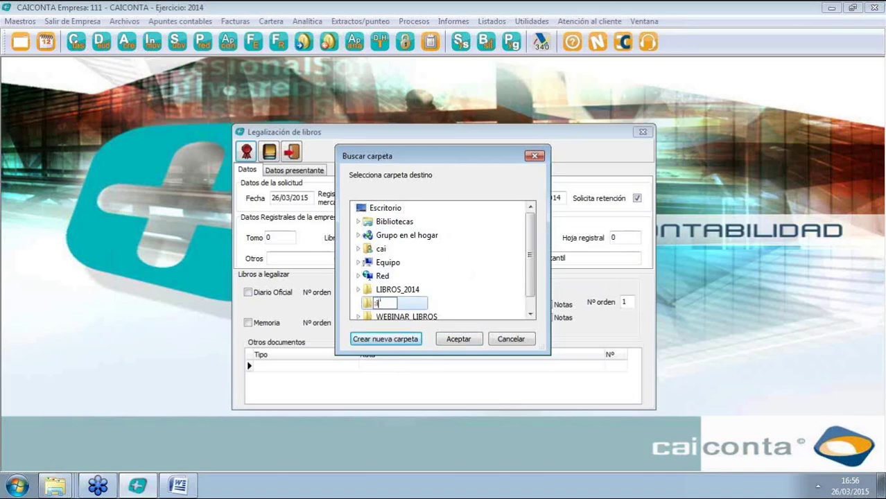
pyautogui.write('LIBROS')
pyautogui.press('Return')
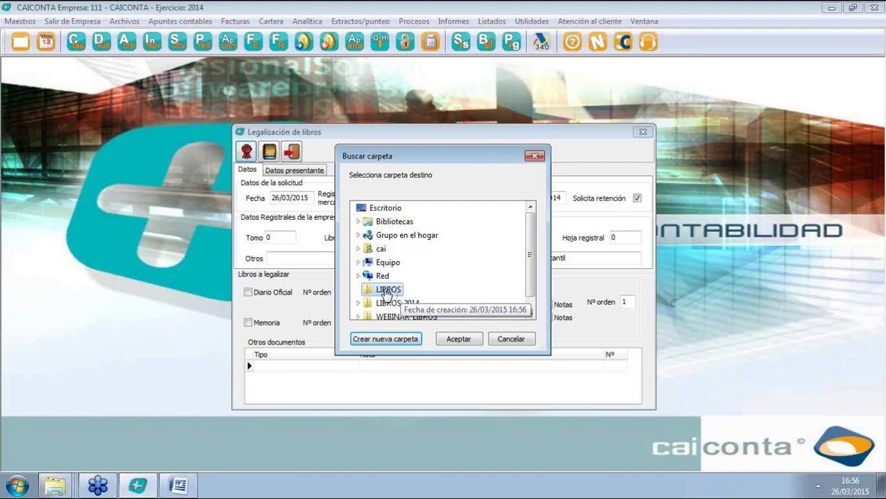
# Generate the books in the LIBROS folder, and close the signature certification preview and the legalization process.
pyautogui.click(458, 340)
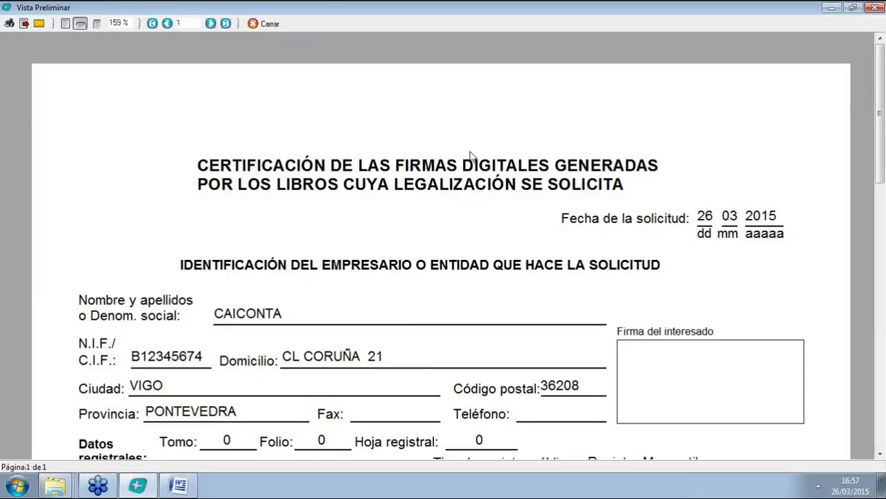
pyautogui.click(270, 26)
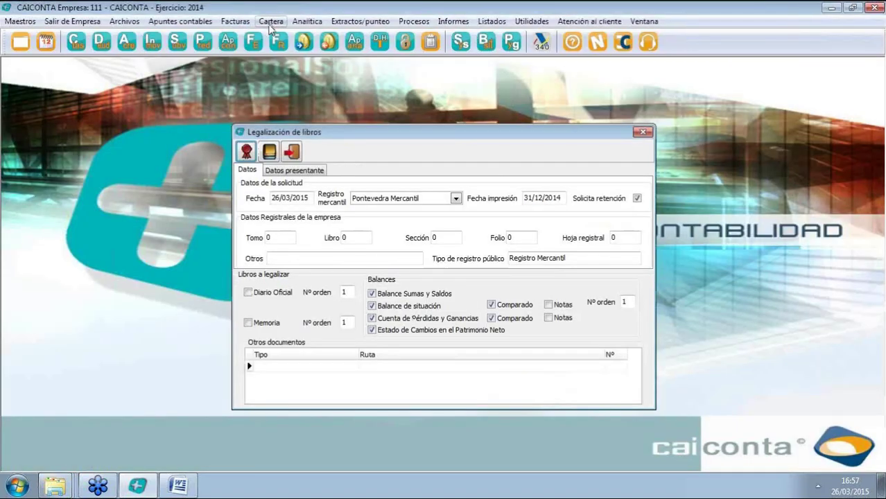
pyautogui.click(643, 131)
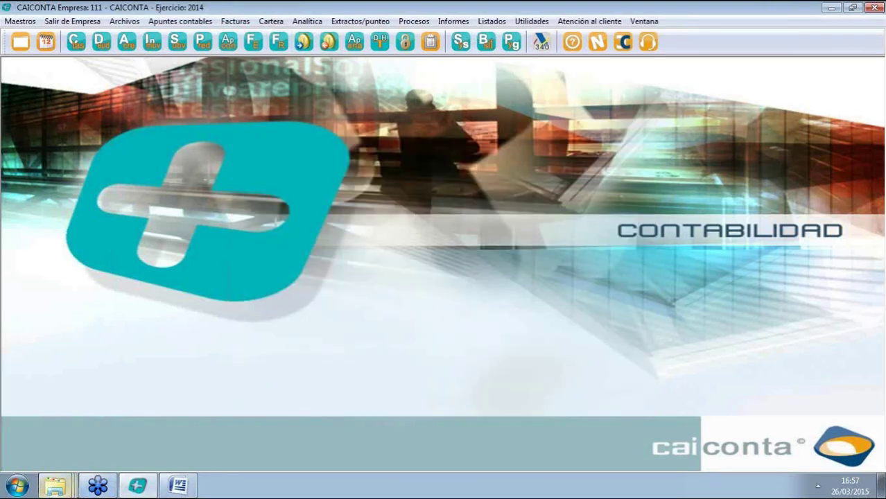
# Minimize the open windows to reach the desktop, and open the LIBROS folder in File Explorer.
pyautogui.click(57, 492)
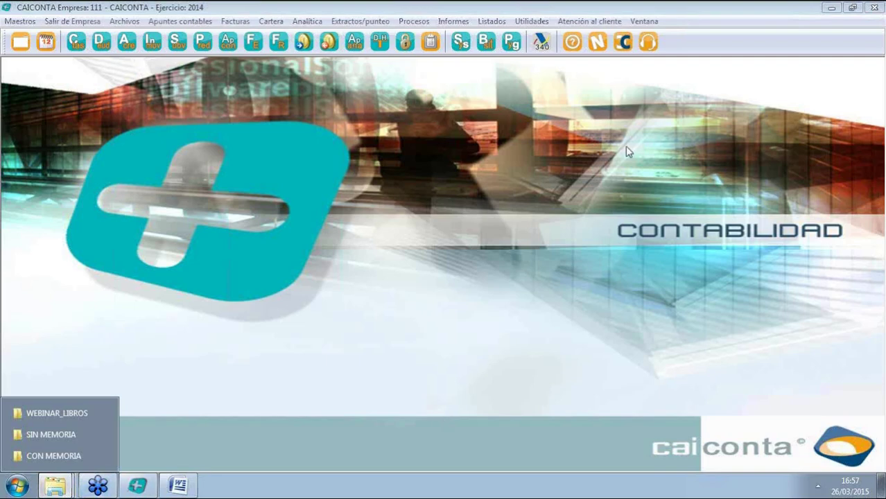
pyautogui.click(832, 7)
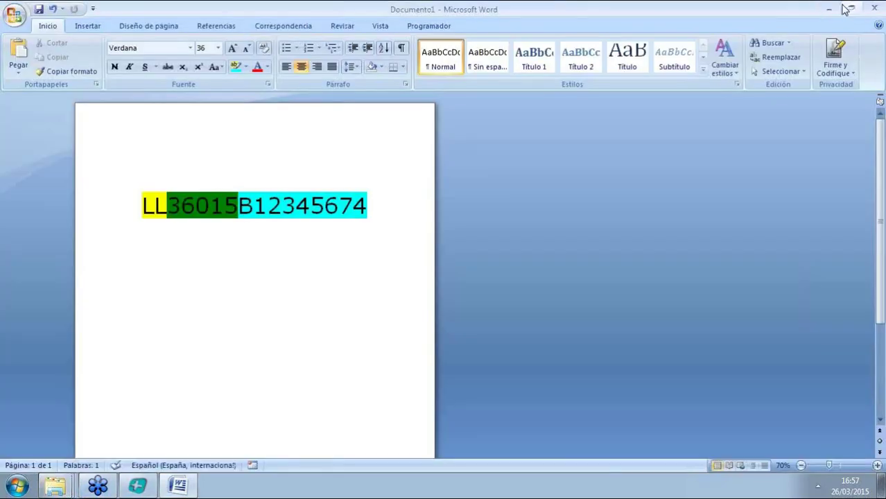
pyautogui.click(833, 8)
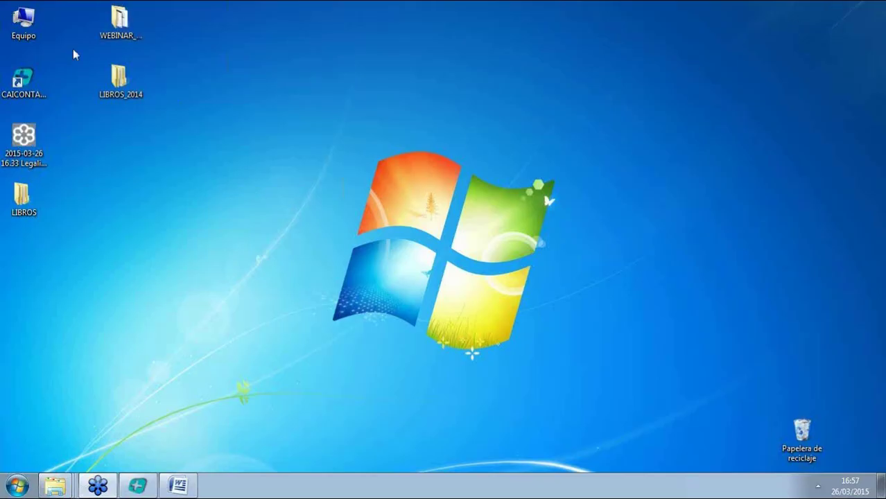
pyautogui.moveTo(28, 205); pyautogui.dragTo(322, 104)
pyautogui.doubleClick(321, 104)
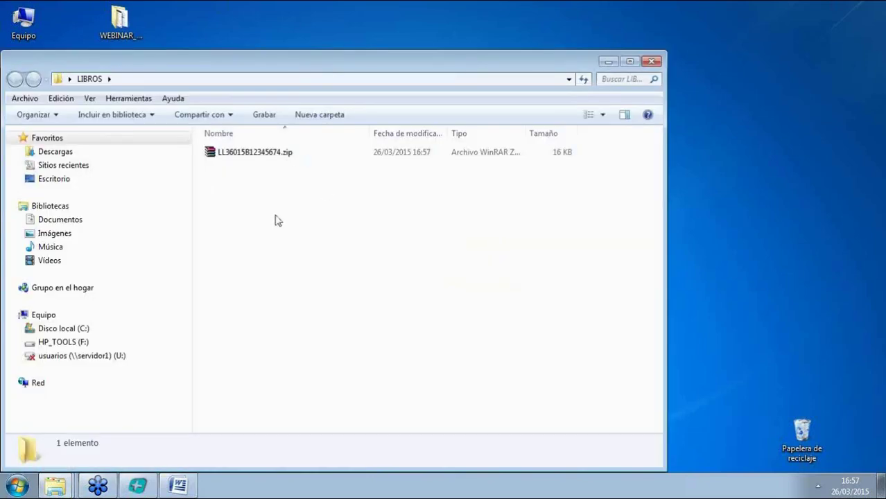
# Create a new folder inside LIBROS and move the generated zip file into it.
pyautogui.click(234, 152)
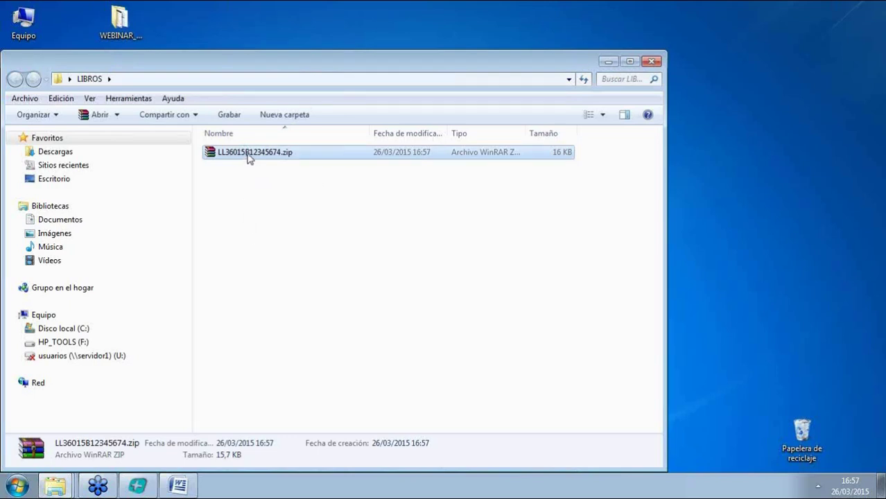
pyautogui.click(238, 179)
pyautogui.rightClick(237, 181)
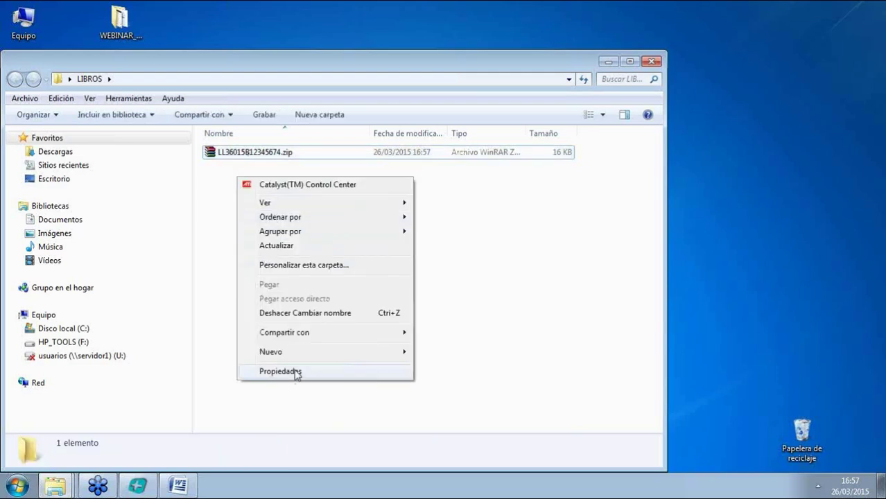
pyautogui.moveTo(323, 358)
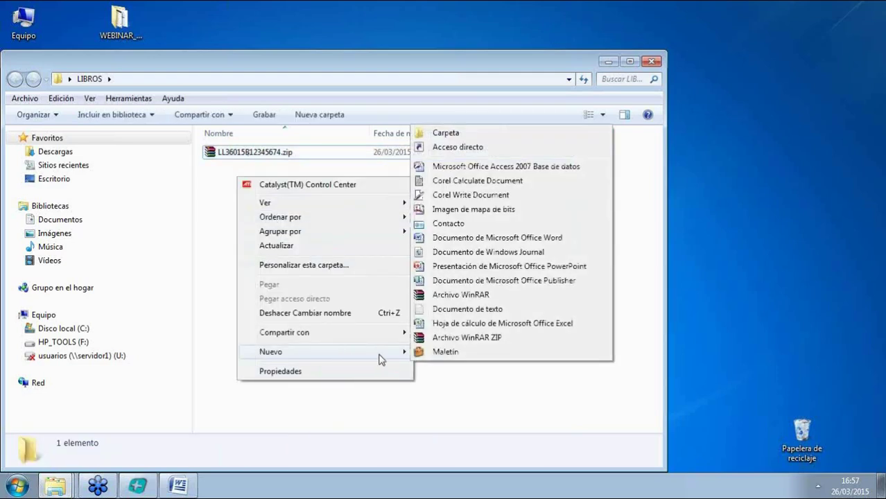
pyautogui.click(446, 133)
pyautogui.moveTo(260, 170); pyautogui.dragTo(237, 155)
pyautogui.doubleClick(240, 157)
pyautogui.click(97, 79)
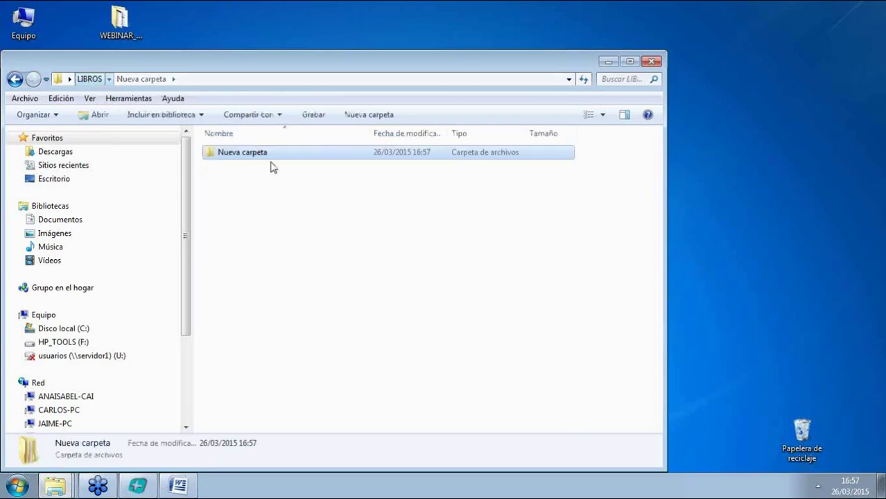
# Rename the new folder inside LIBROS as DATOS PREVIOS.
pyautogui.click(264, 153)
pyautogui.write('DATOS PREM')
pyautogui.write('IOS')
pyautogui.press('Return')
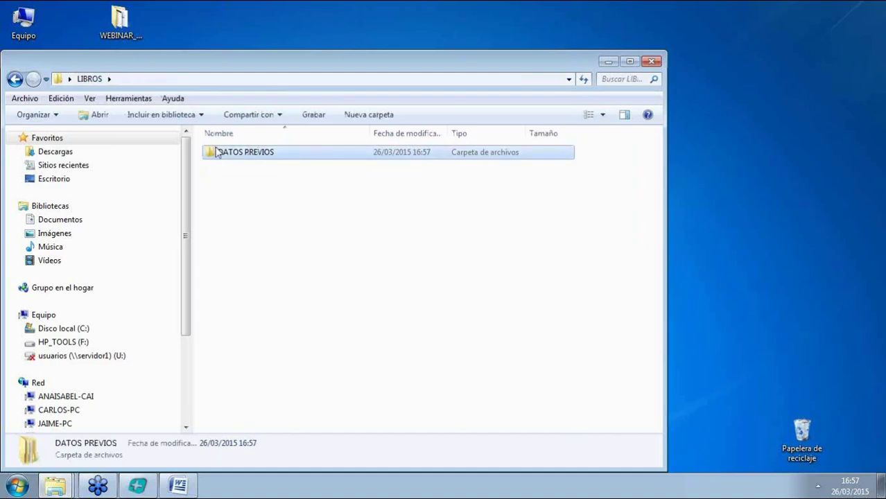
# Extract the generated zip file's contents inside the DATOS PREVIOS folder.
pyautogui.doubleClick(220, 153)
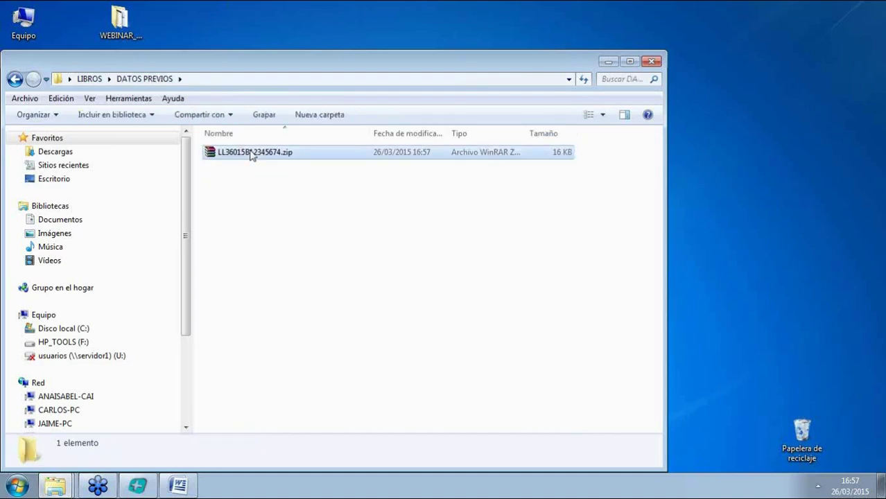
pyautogui.rightClick(253, 155)
pyautogui.click(291, 201)
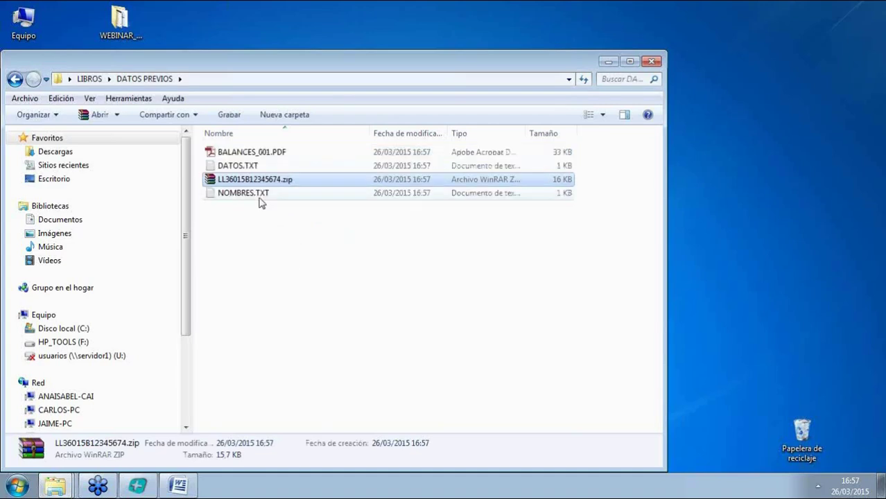
# Delete DATOS.TXT and NOMBRES.TXT from the DATOS PREVIOS folder, and maximize the folder window.
pyautogui.click(249, 167)
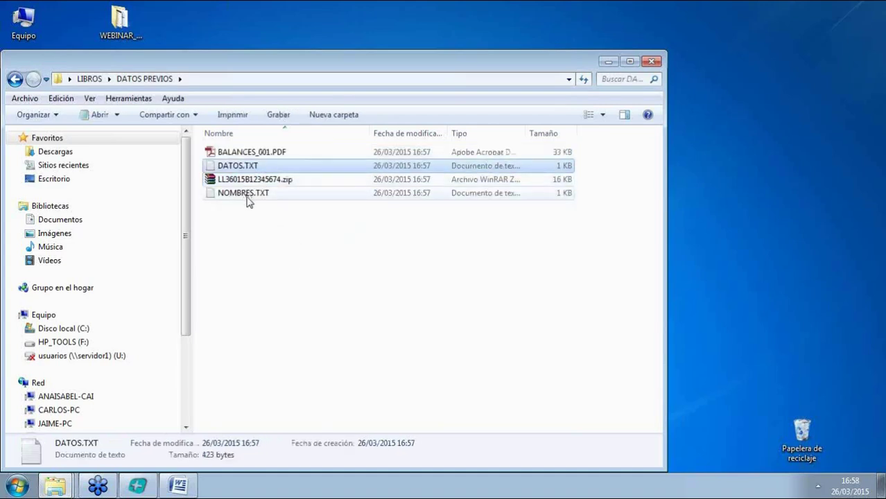
pyautogui.keyDown('ctrl'); pyautogui.click(400, 197); pyautogui.keyUp('ctrl')
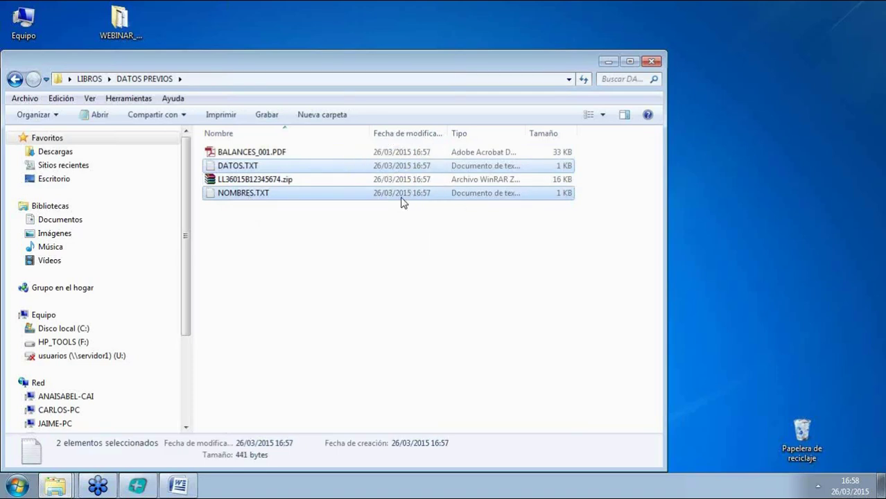
pyautogui.press('Delete')
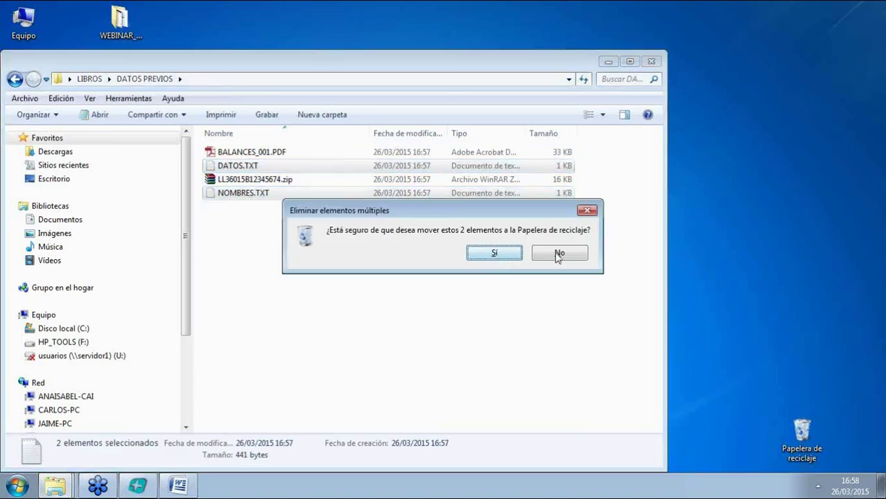
pyautogui.click(504, 256)
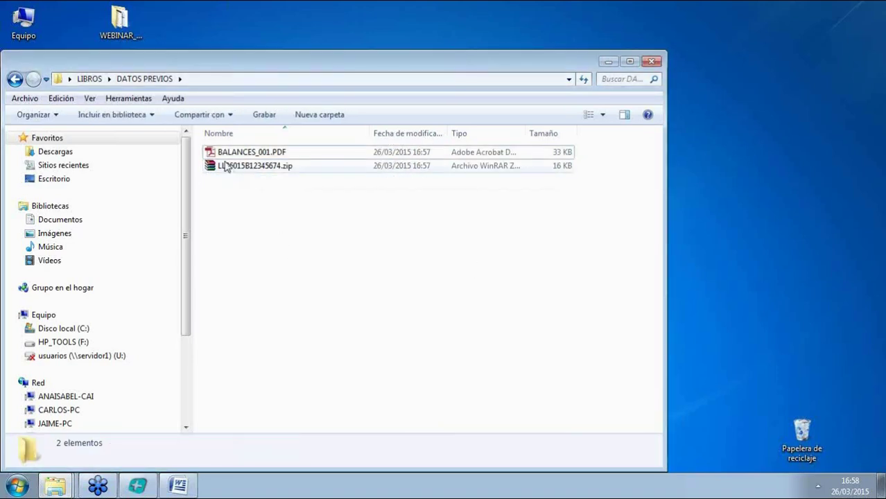
pyautogui.moveTo(414, 58); pyautogui.dragTo(454, 2)
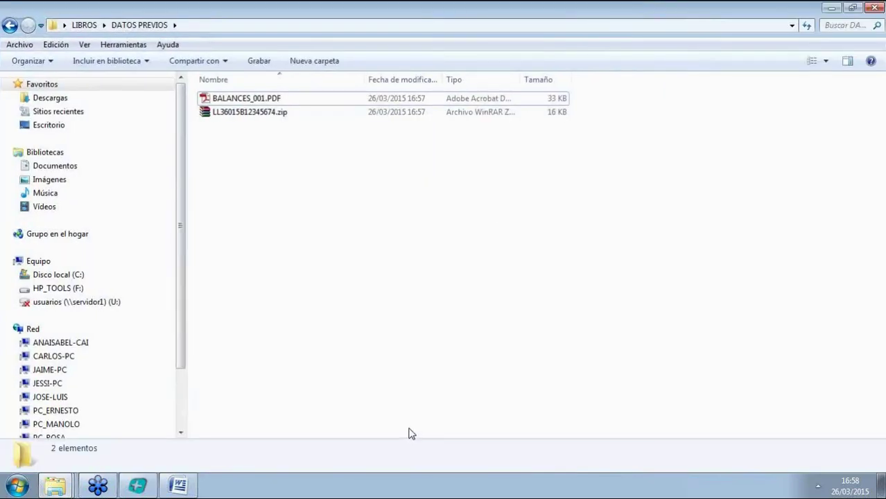
# Switch to CAICONTA and open the Memorias listing.
pyautogui.click(138, 485)
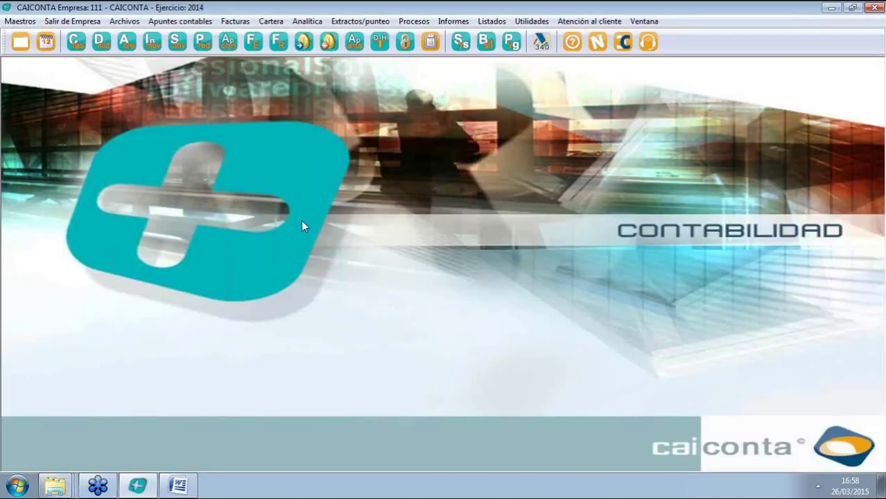
pyautogui.click(493, 25)
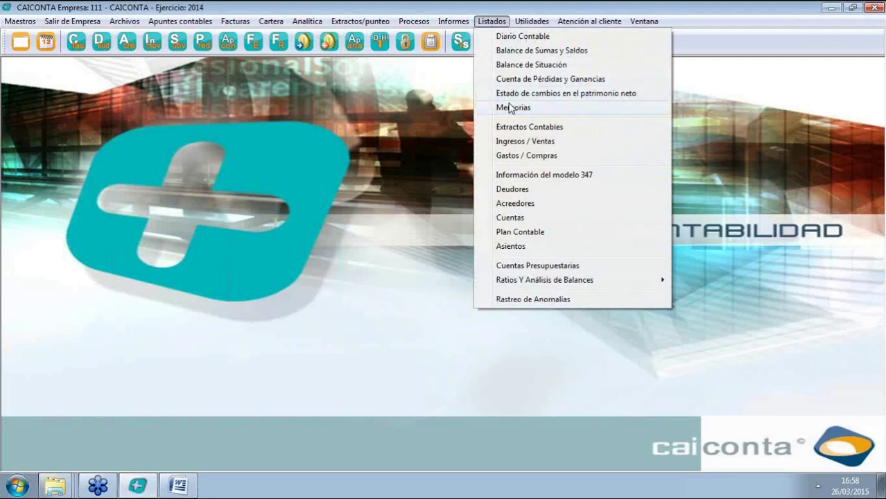
pyautogui.click(513, 109)
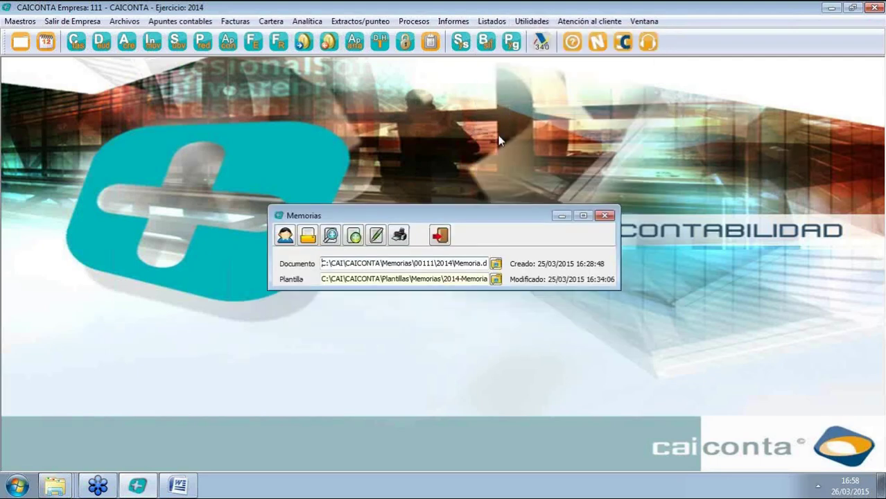
# Browse to the LIBROS folder on the desktop as the location for the memoria document.
pyautogui.click(497, 265)
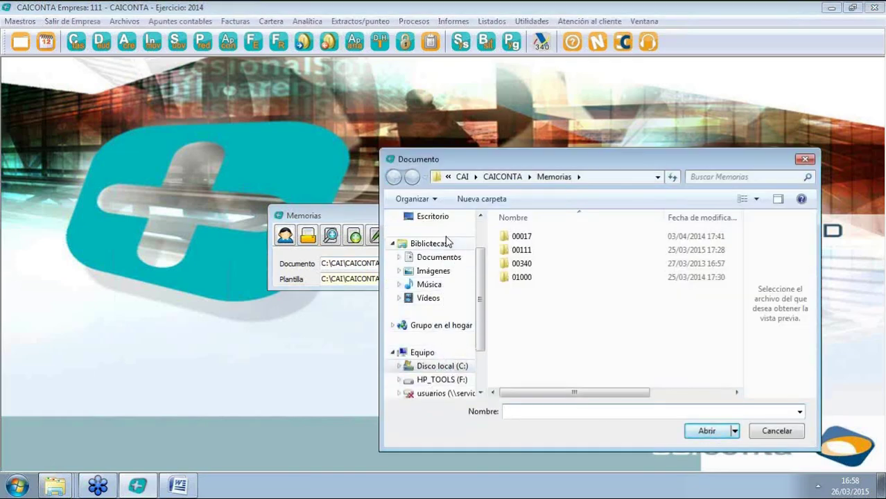
pyautogui.click(433, 217)
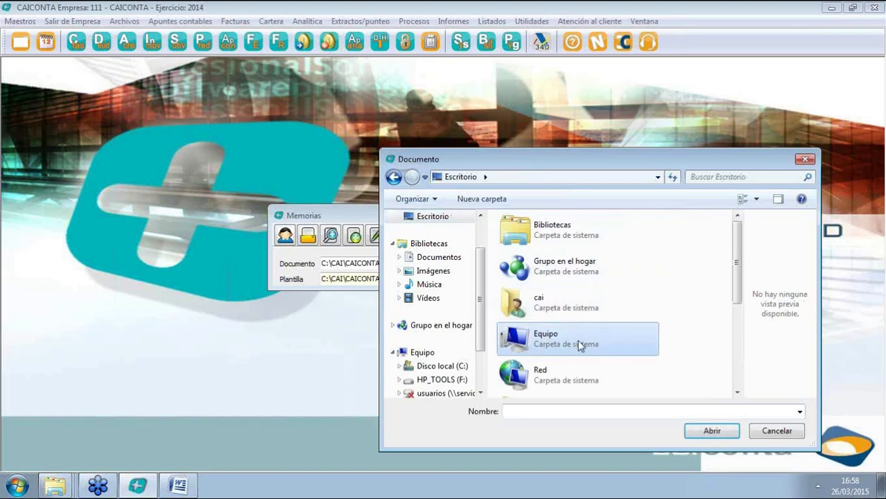
pyautogui.scroll(-5, 555, 340)
pyautogui.doubleClick(563, 225)
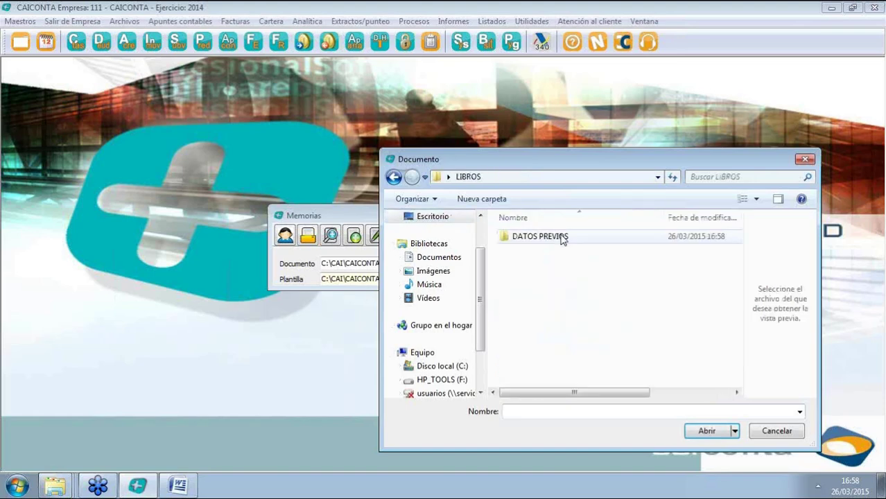
pyautogui.click(529, 241)
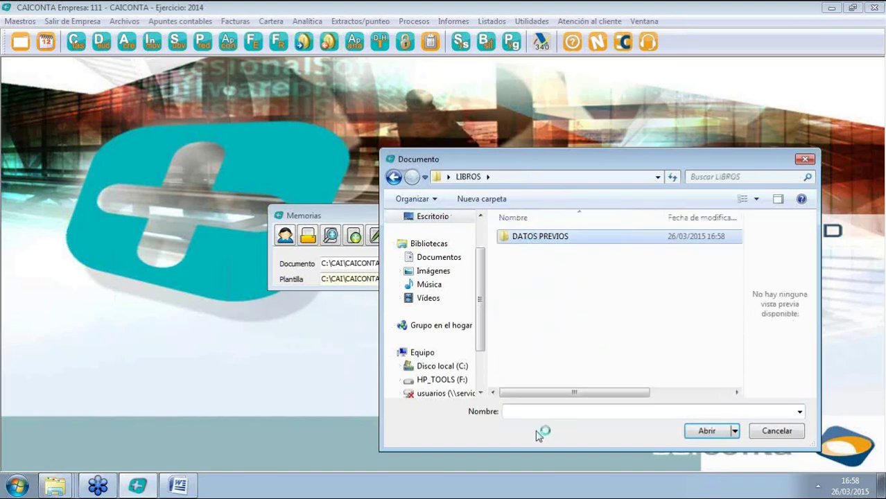
# Name the memoria document Memoria.doc and accept it as the output file.
pyautogui.click(521, 414)
pyautogui.write('m')
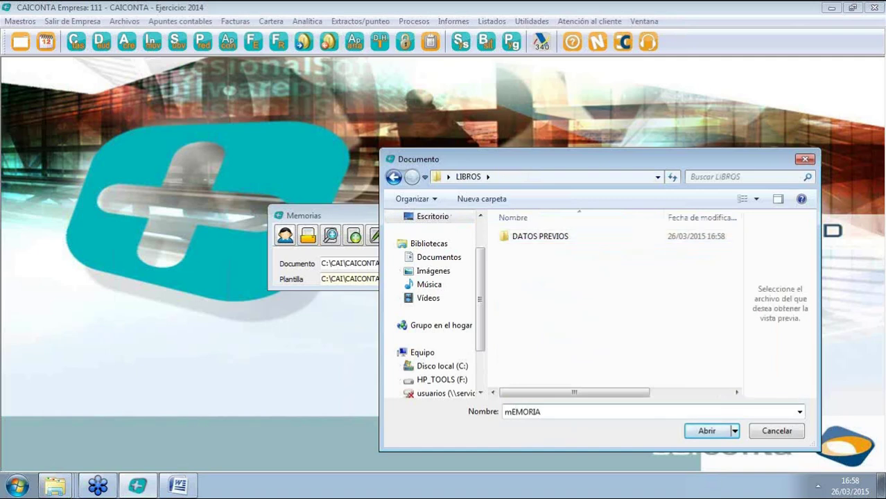
pyautogui.write('EMORI')
pyautogui.press('BackSpace')
pyautogui.press('BackSpace')
pyautogui.press('BackSpace')
pyautogui.press('BackSpace')
pyautogui.press('BackSpace')
pyautogui.press('BackSpace')
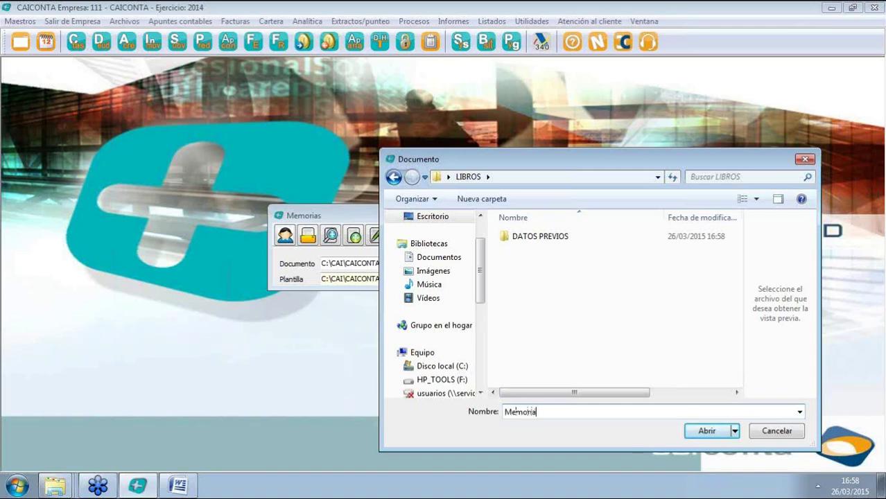
pyautogui.write('Memoria.doc')
pyautogui.click(711, 435)
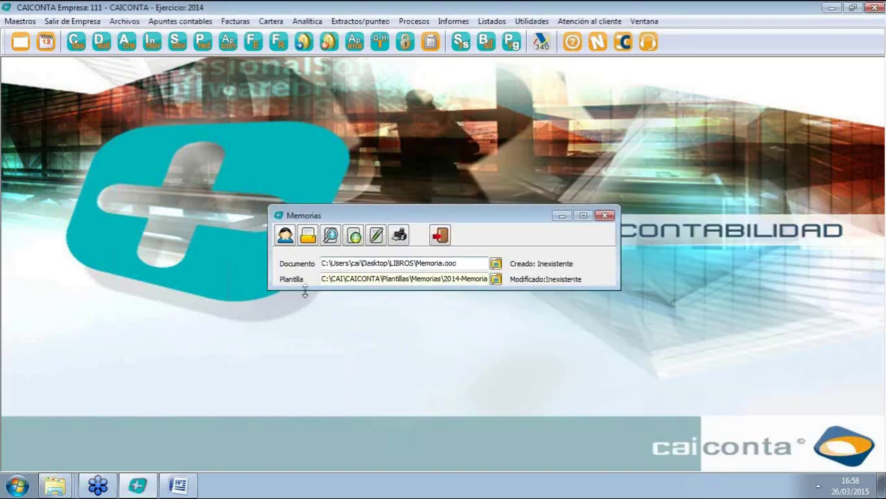
# Choose 2014-Memoria PYME.doc as the template for the memoria.
pyautogui.click(496, 279)
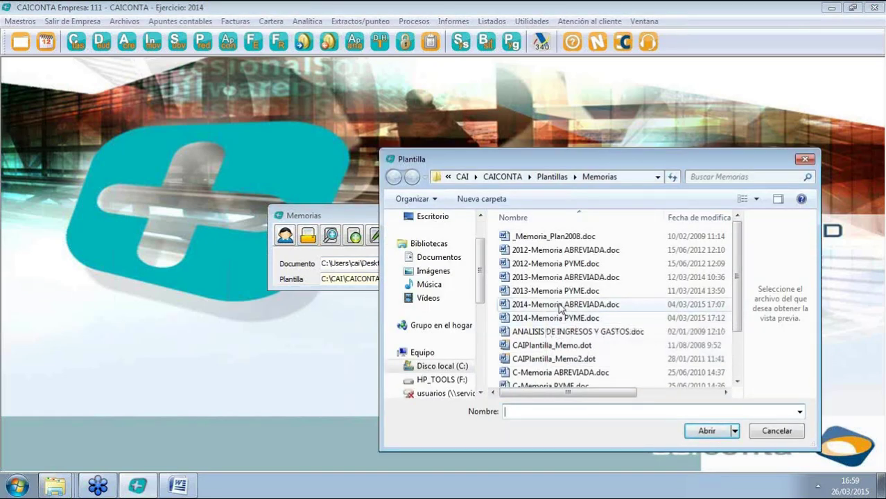
pyautogui.click(562, 319)
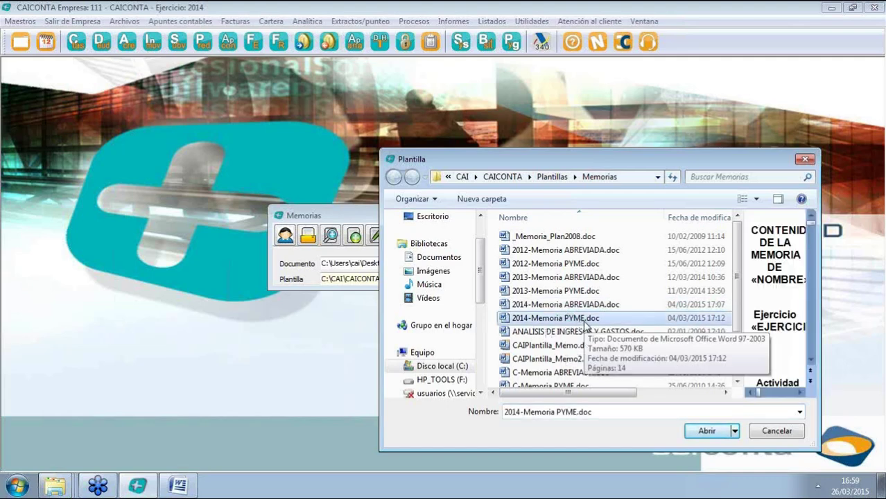
pyautogui.click(707, 431)
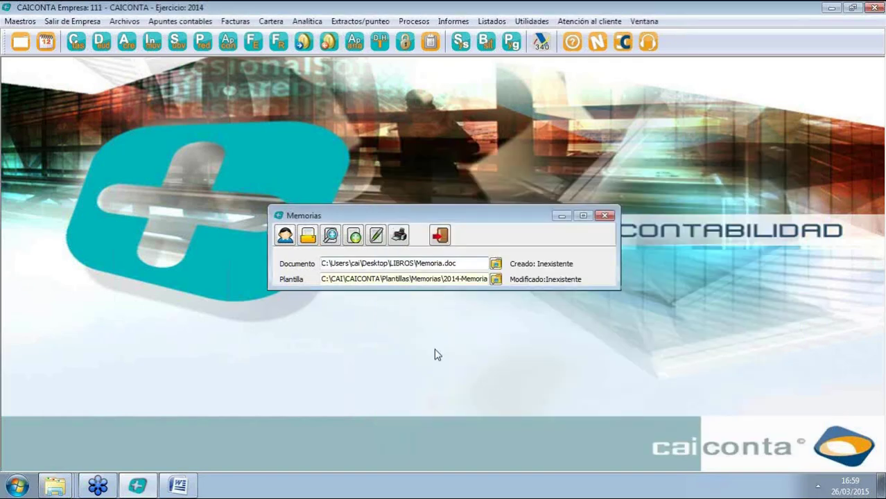
# Set the company's constitution date to 30/04/2000 in the memoria data, keeping Sociedad limitada as company type, and accept the data.
pyautogui.click(289, 238)
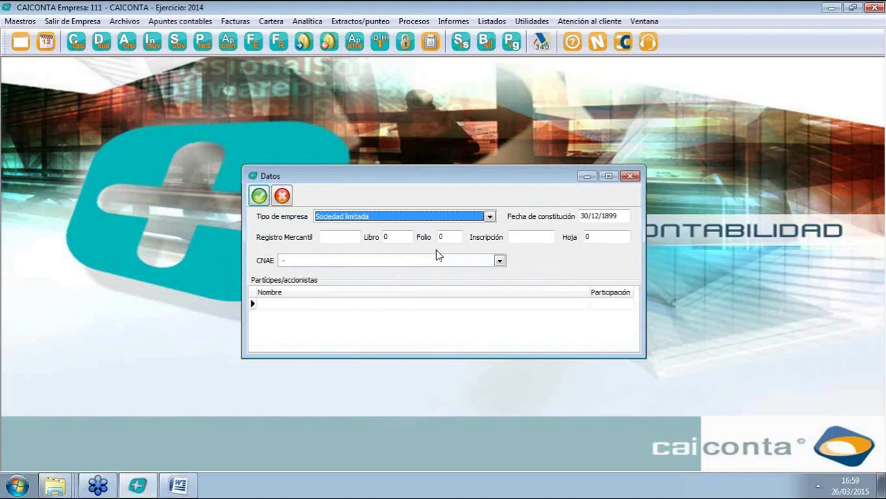
pyautogui.click(490, 216)
pyautogui.click(490, 217)
pyautogui.moveTo(622, 217); pyautogui.dragTo(567, 220)
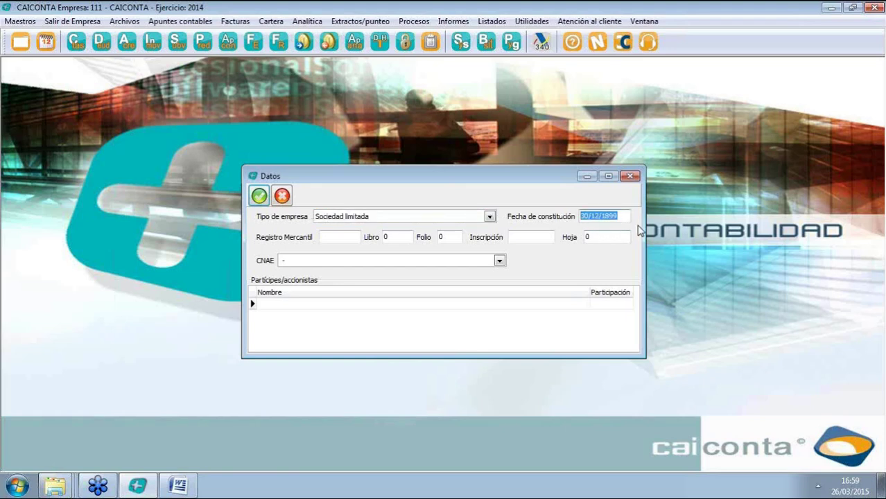
pyautogui.write('30/04/2000')
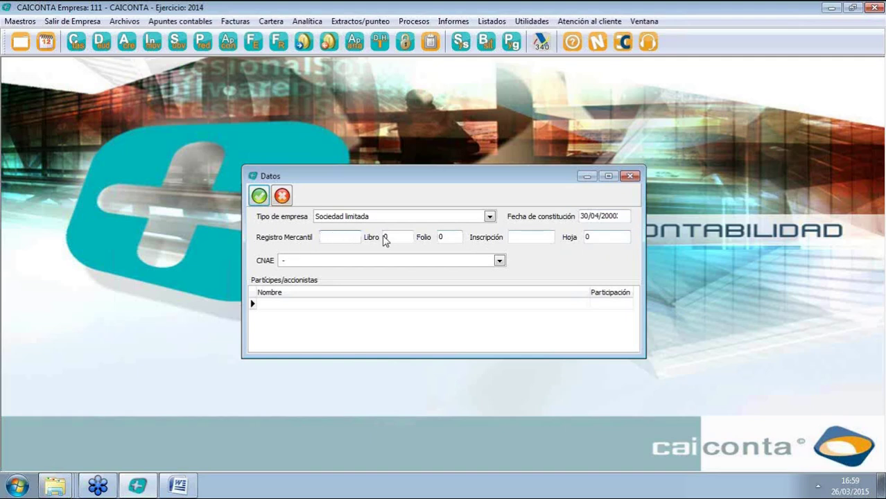
pyautogui.click(516, 237)
pyautogui.click(600, 237)
pyautogui.click(615, 306)
pyautogui.click(492, 311)
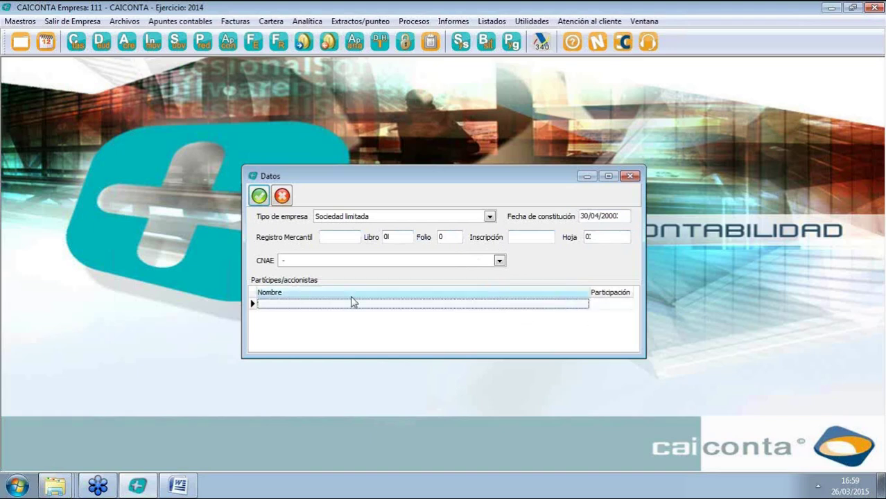
pyautogui.click(259, 196)
pyautogui.click(515, 298)
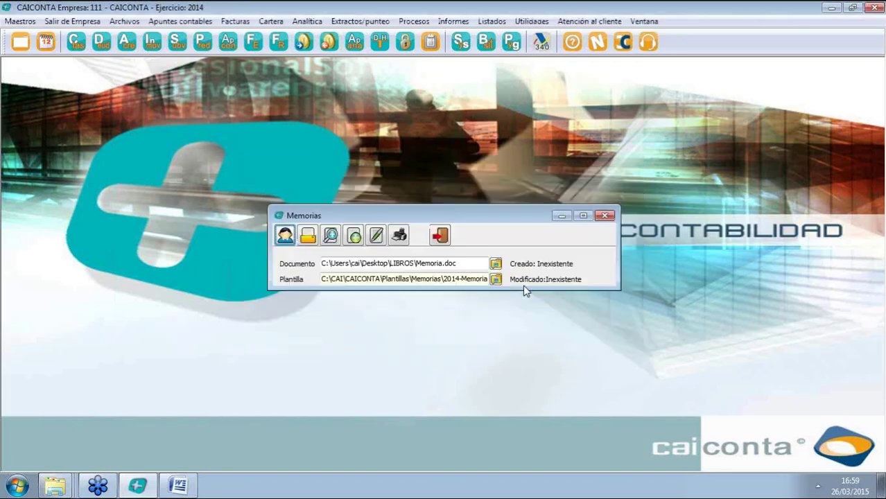
# Generate the memoria from the selected template, and open the resulting Memoria.doc in Word.
pyautogui.click(309, 237)
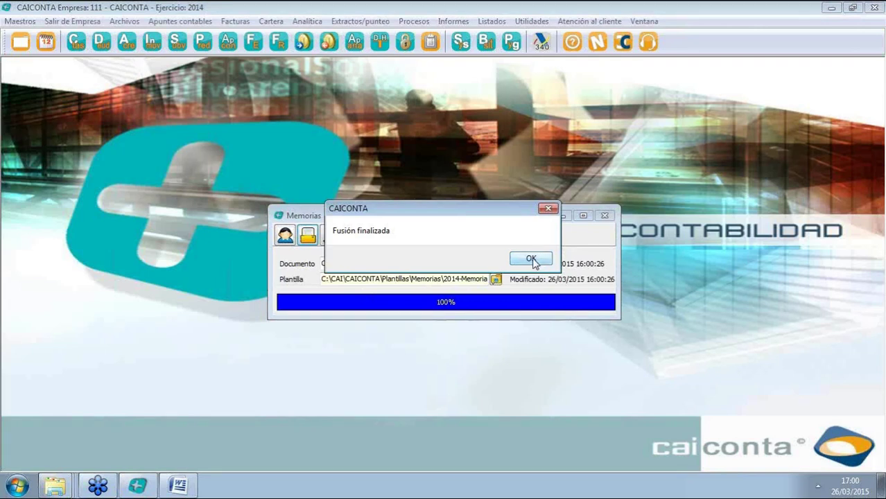
pyautogui.click(532, 260)
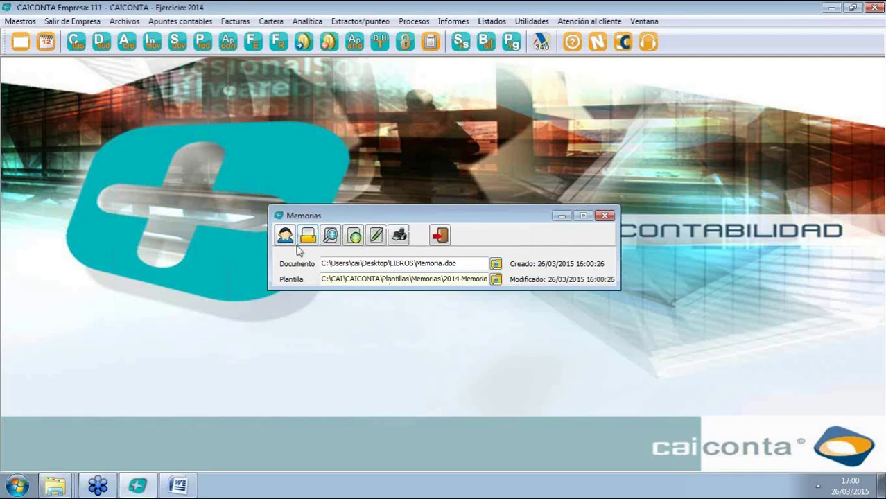
pyautogui.click(332, 236)
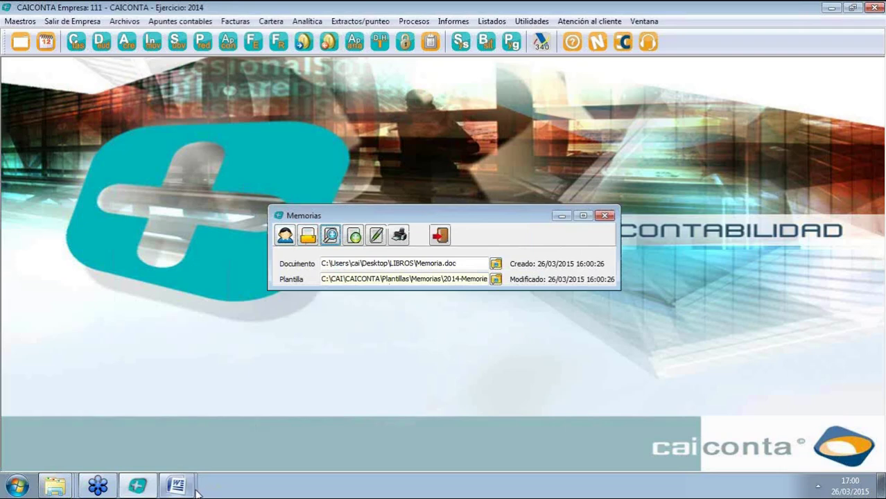
pyautogui.moveTo(186, 489)
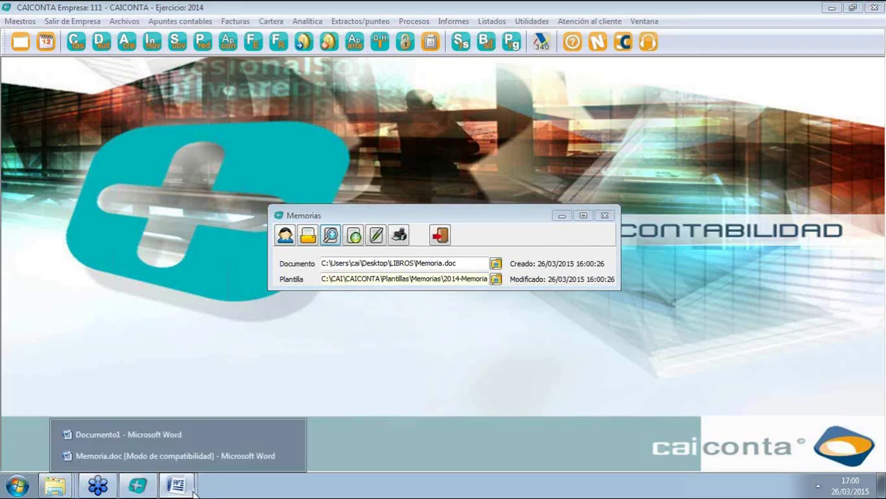
pyautogui.click(162, 456)
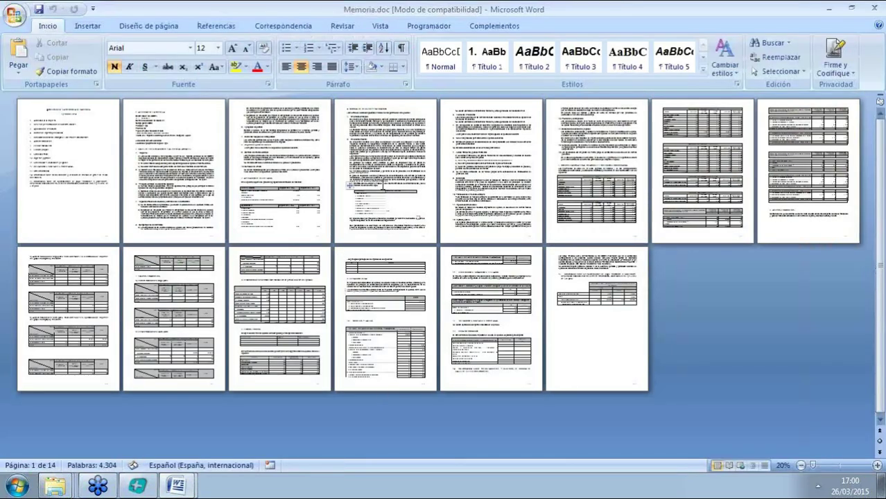
# Review the generated memoria's contents, including the company activity, presentation bases, profit distribution and valuation rules sections.
pyautogui.scroll(-1, 349, 185)
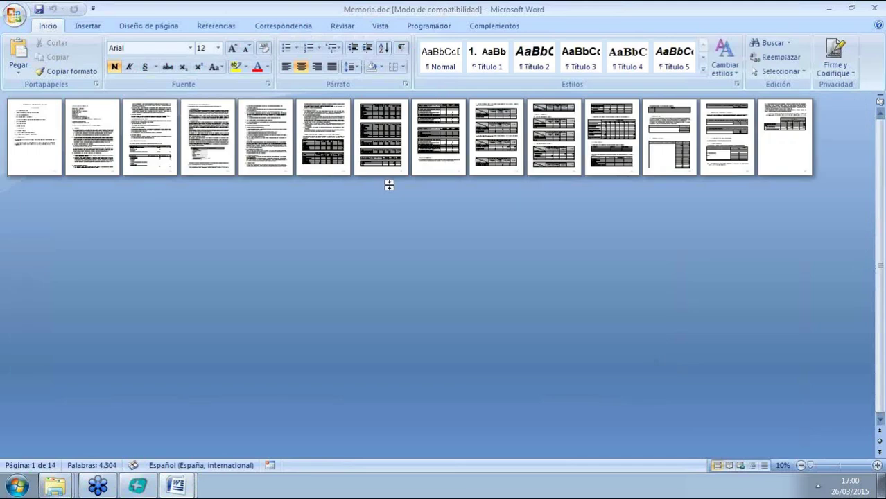
pyautogui.scroll(7, 389, 186)
pyautogui.click(390, 186)
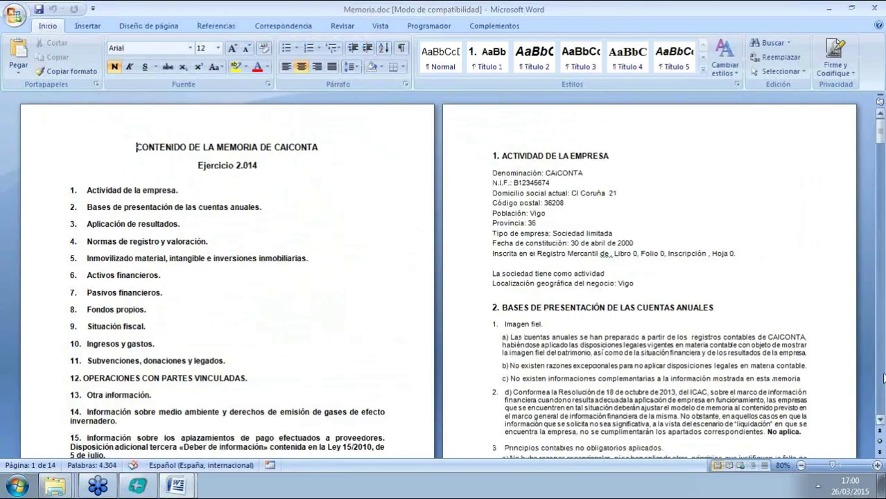
pyautogui.scroll(-5, 881, 407)
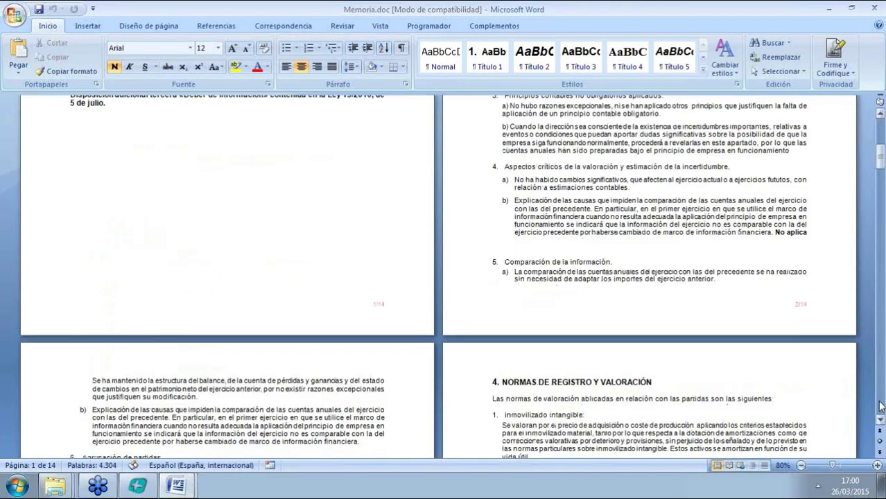
pyautogui.scroll(-5, 881, 407)
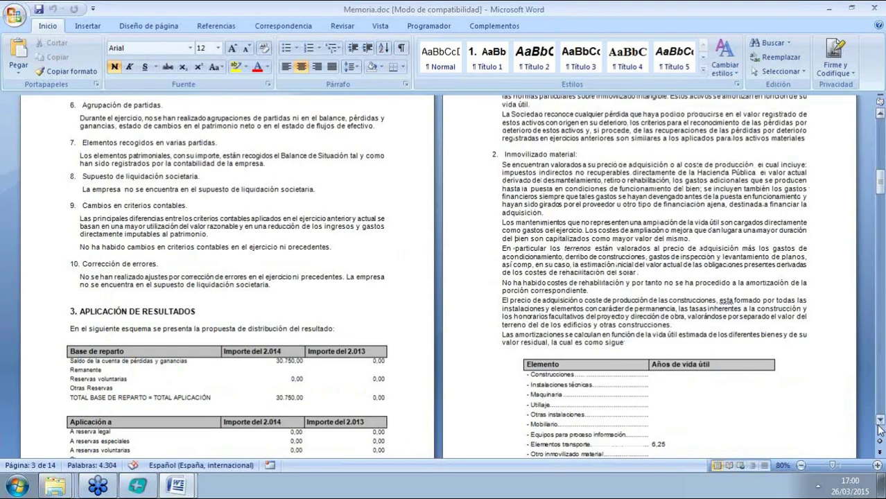
pyautogui.click(881, 421)
pyautogui.scroll(-6, 881, 422)
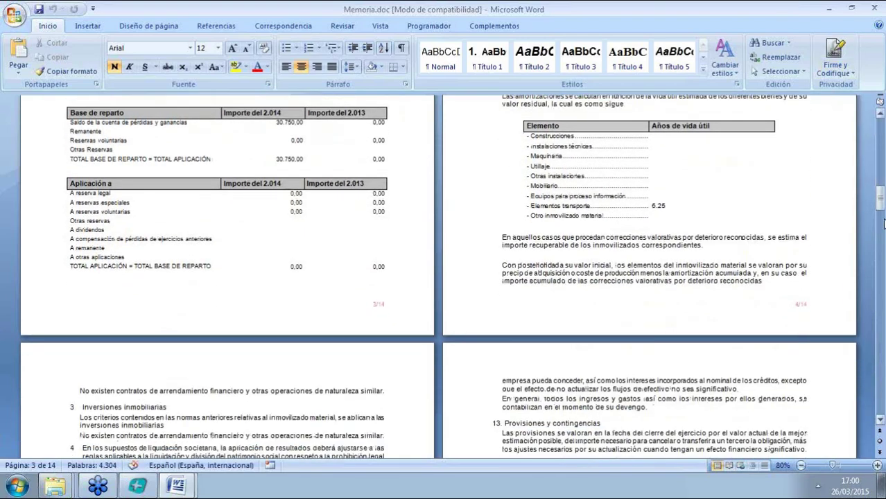
pyautogui.click(881, 194)
pyautogui.moveTo(880, 194); pyautogui.dragTo(881, 174)
pyautogui.scroll(5, 815, 238)
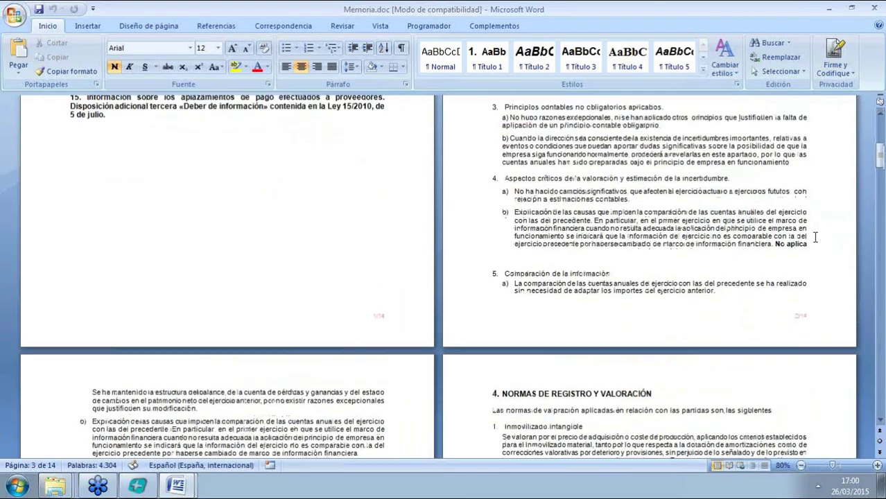
pyautogui.scroll(2, 815, 238)
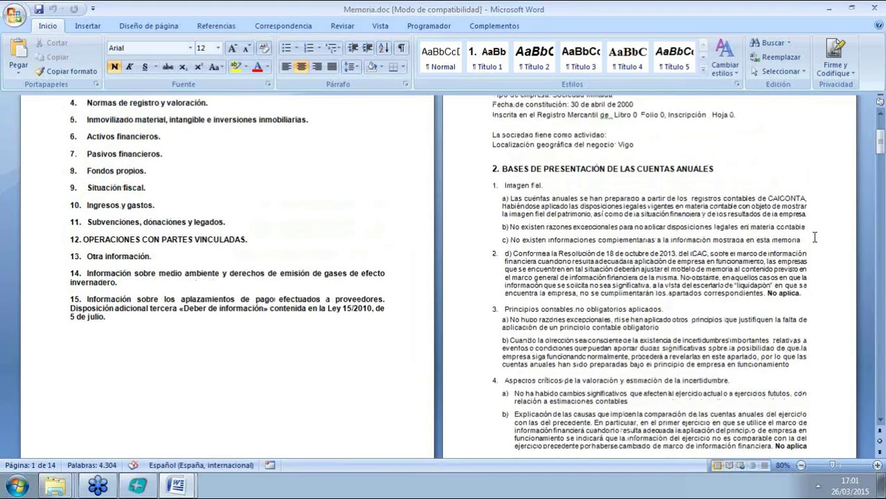
# Review the memoria's presentation bases marked No aplica, and examine the remaining sections and tables through section 15.
pyautogui.moveTo(803, 293); pyautogui.dragTo(504, 253)
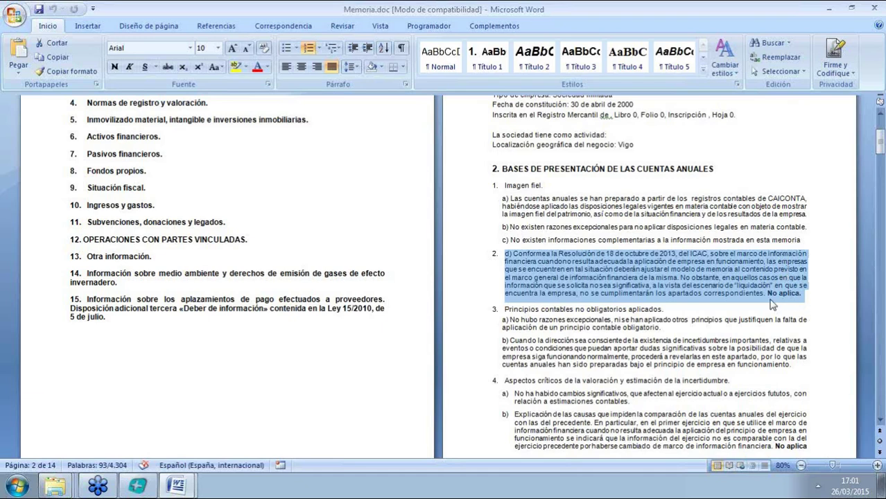
pyautogui.moveTo(812, 442); pyautogui.dragTo(507, 398)
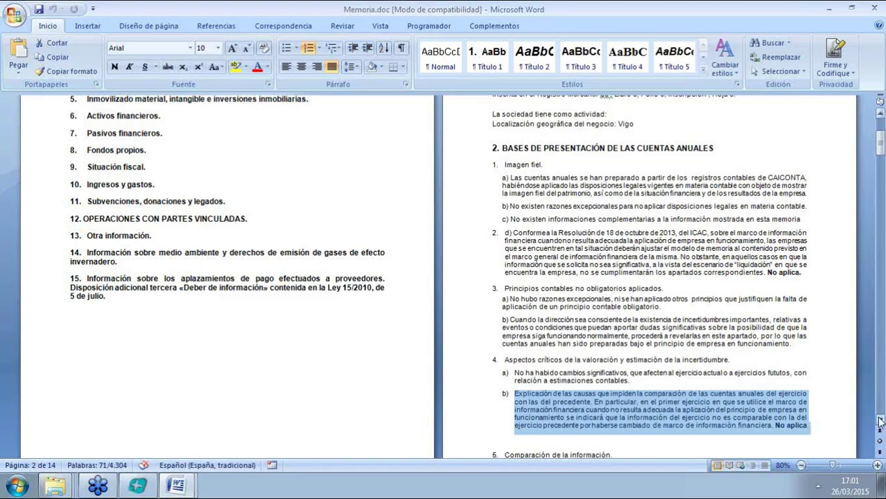
pyautogui.scroll(-20, 785, 382)
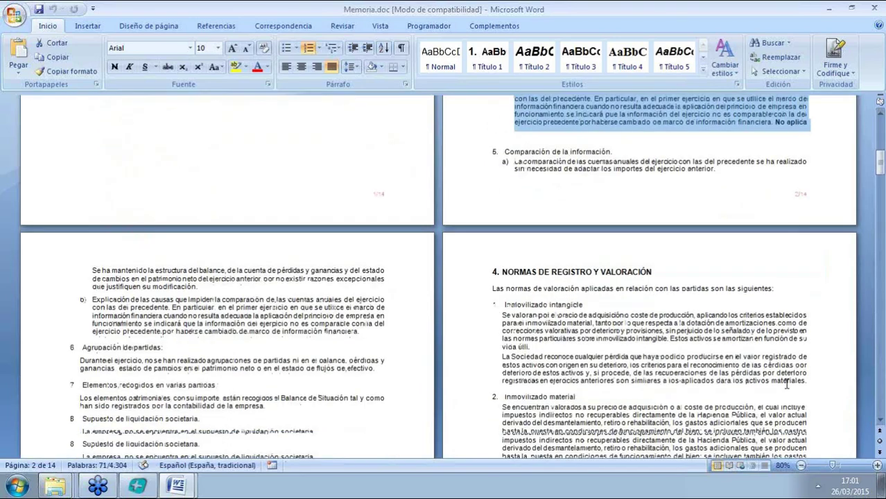
pyautogui.scroll(-20, 785, 380)
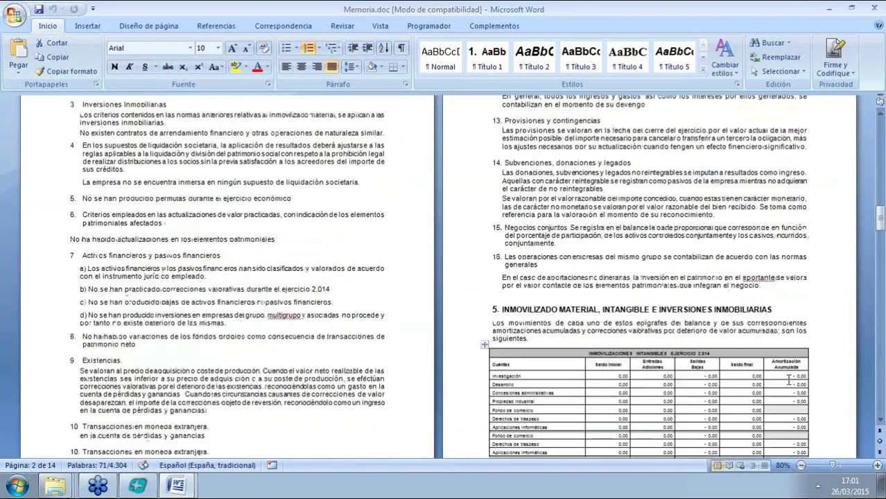
pyautogui.scroll(-20, 788, 380)
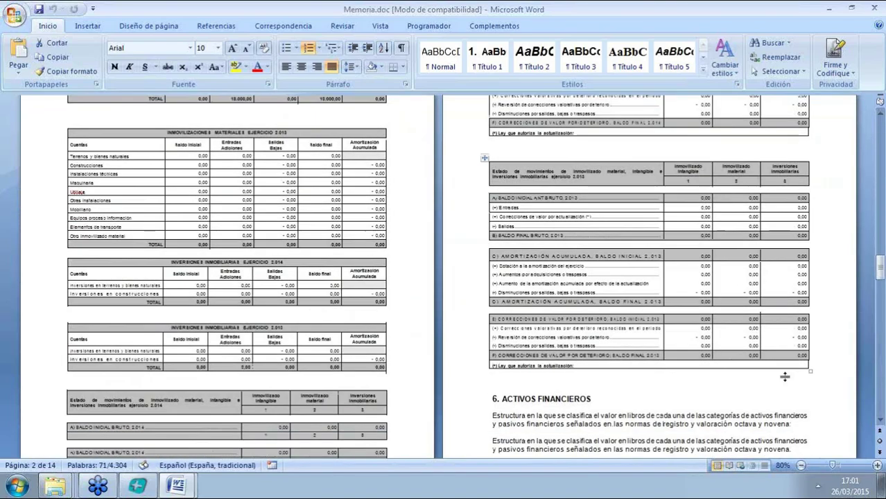
pyautogui.scroll(-20, 787, 376)
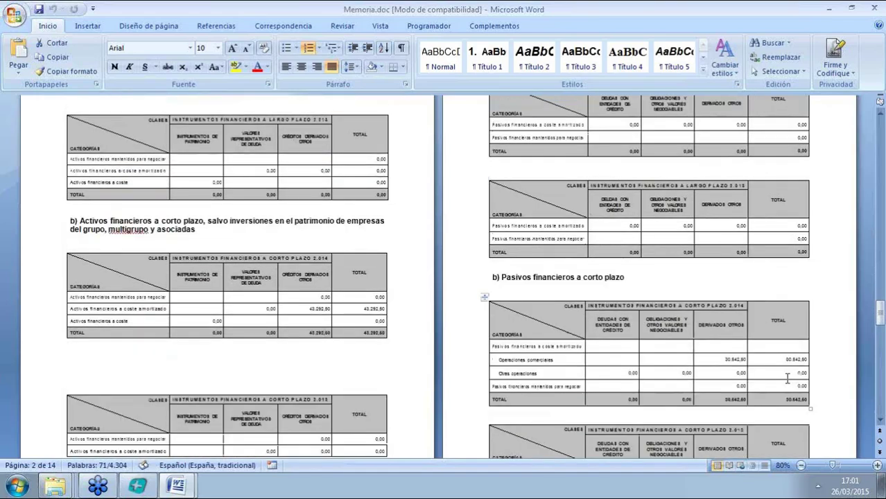
pyautogui.scroll(-20, 787, 376)
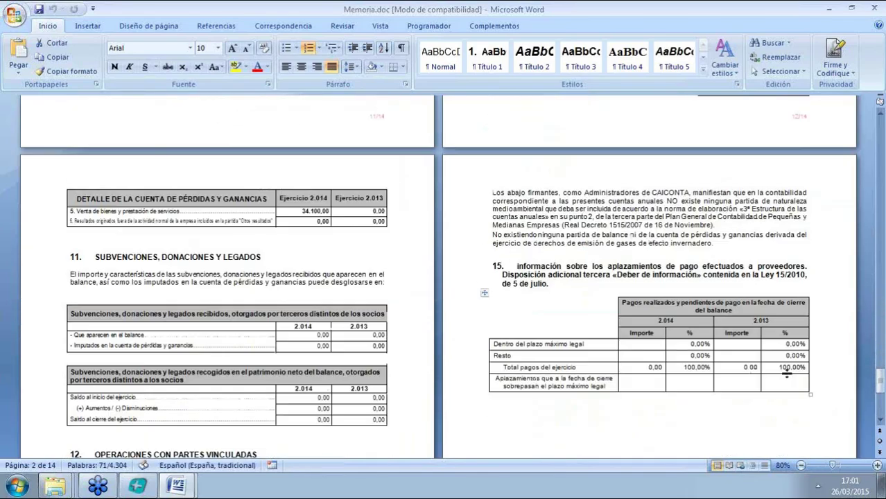
pyautogui.scroll(-3, 779, 382)
pyautogui.scroll(4, 770, 384)
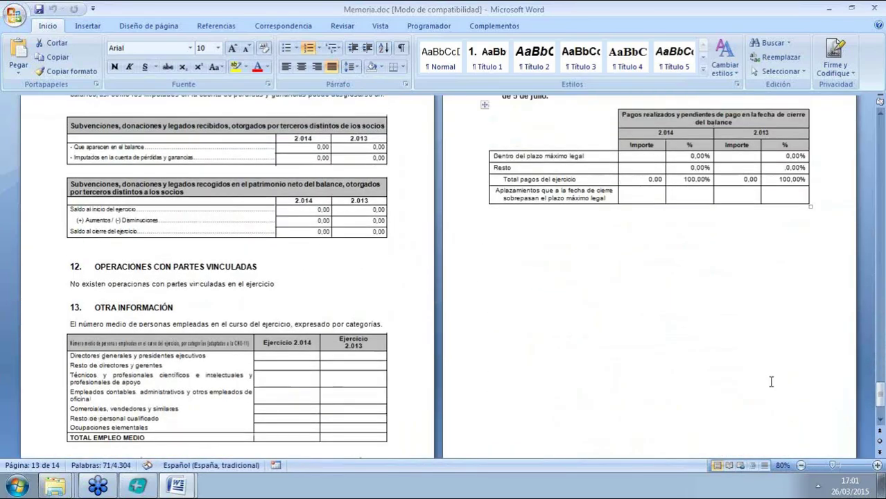
# Insert a page break so the heading of section 14, on environmental information, starts on the following page, and save the memoria.
pyautogui.scroll(-4, 763, 387)
pyautogui.click(64, 351)
pyautogui.hotkey('ctrl', 'Return')
pyautogui.scroll(5, 189, 361)
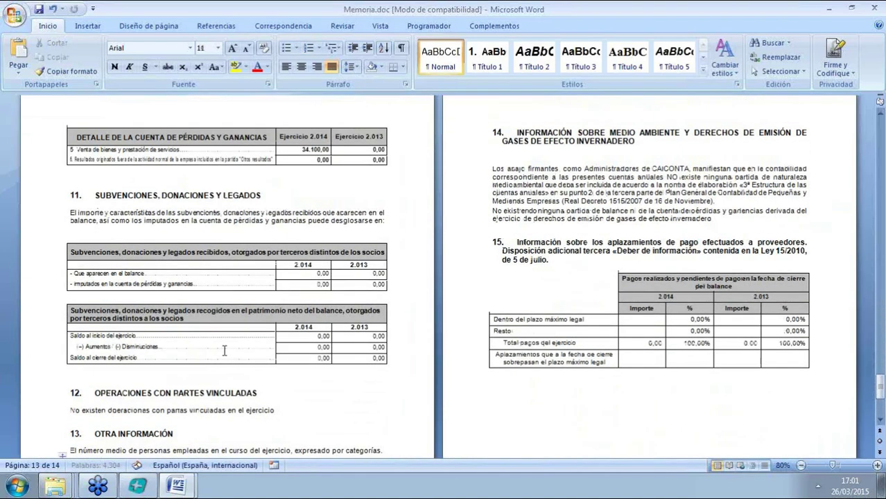
pyautogui.scroll(-5, 219, 328)
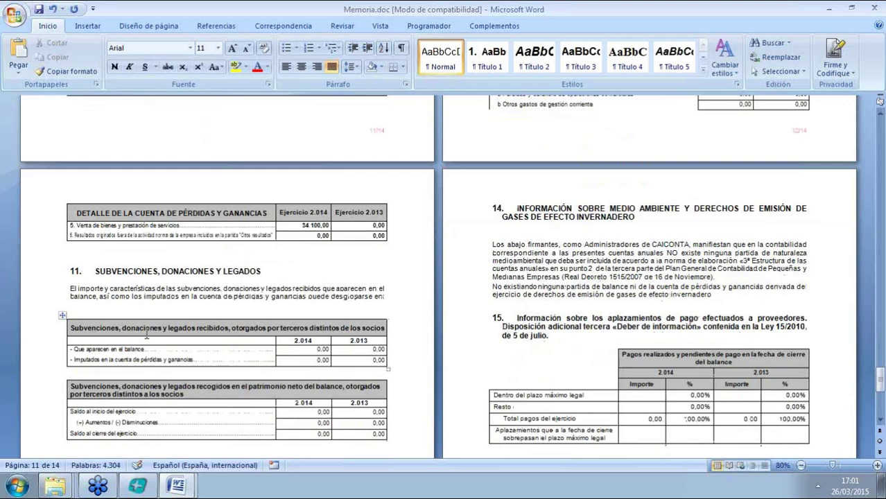
pyautogui.scroll(2, 148, 336)
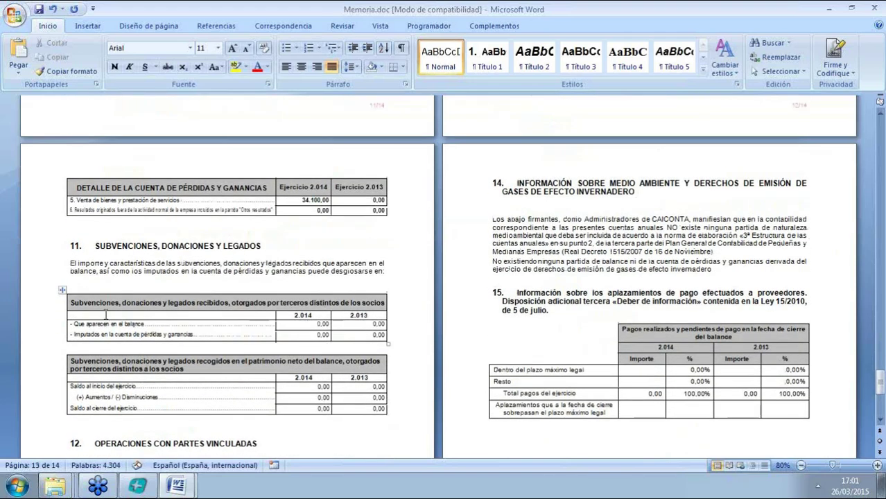
pyautogui.click(40, 14)
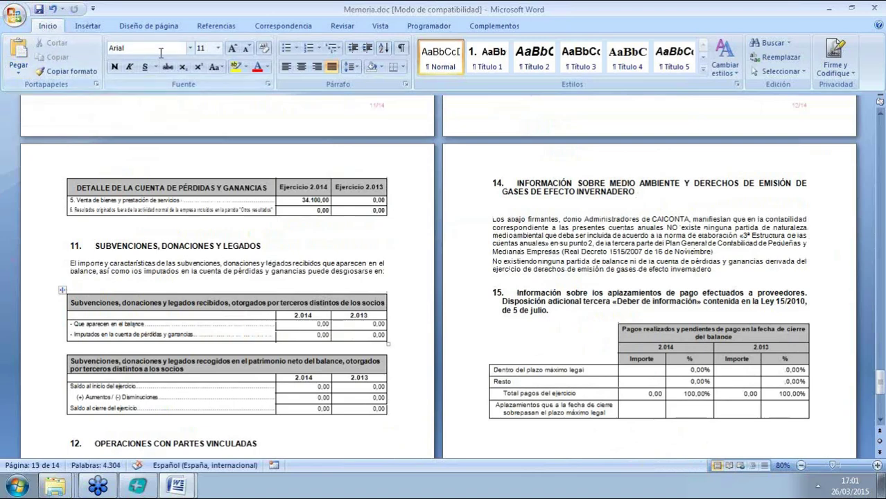
# Print one copy of the whole memoria to the PDFCreator printer, keeping the document title Memoria and the Predeterminado profile.
pyautogui.click(494, 26)
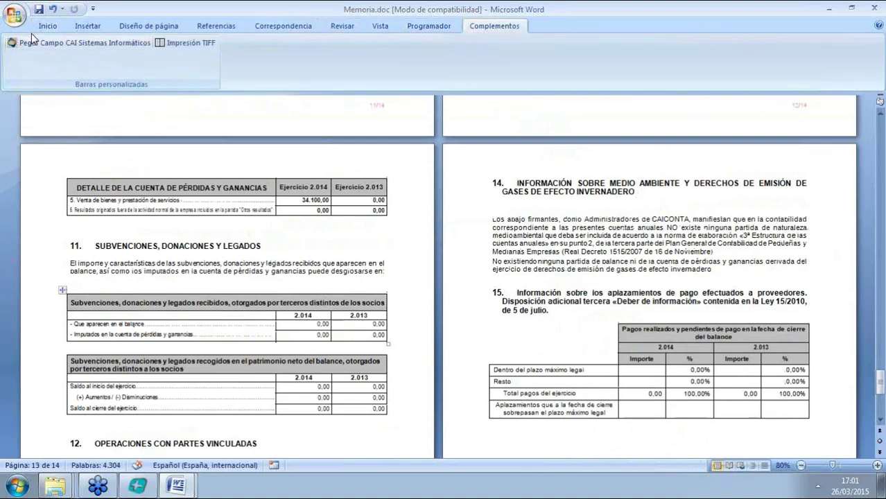
pyautogui.click(426, 27)
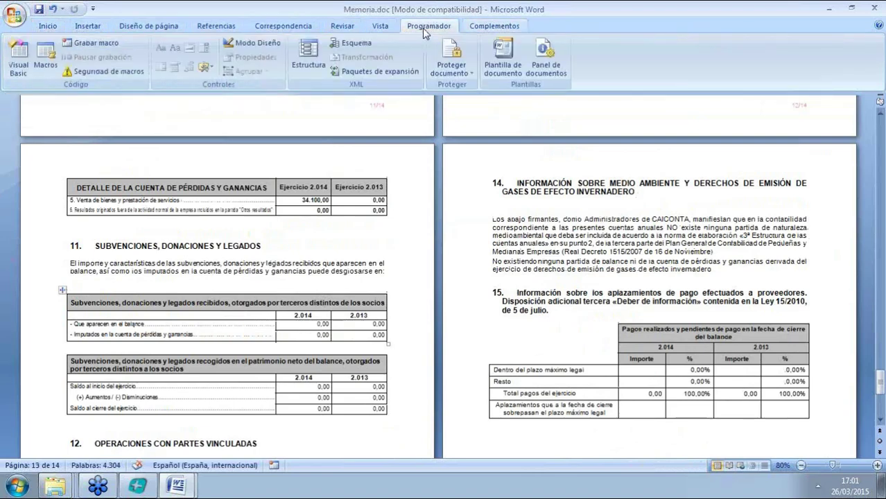
pyautogui.click(14, 15)
pyautogui.moveTo(50, 185)
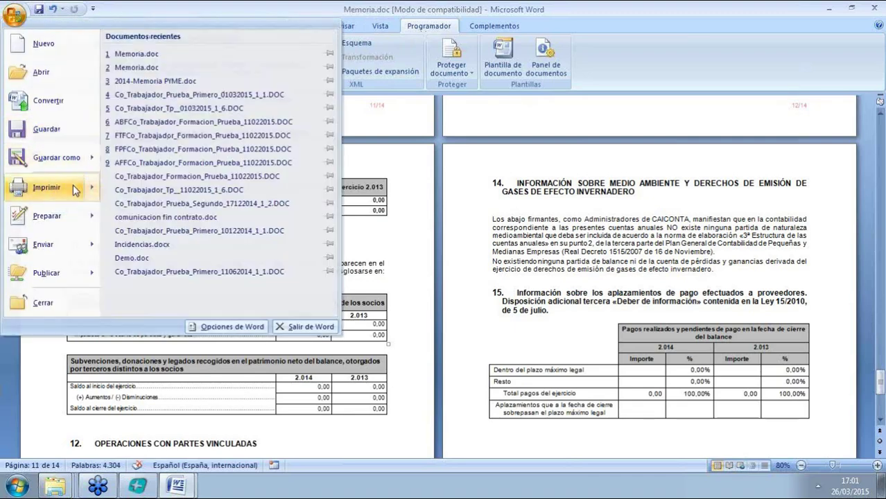
pyautogui.click(73, 186)
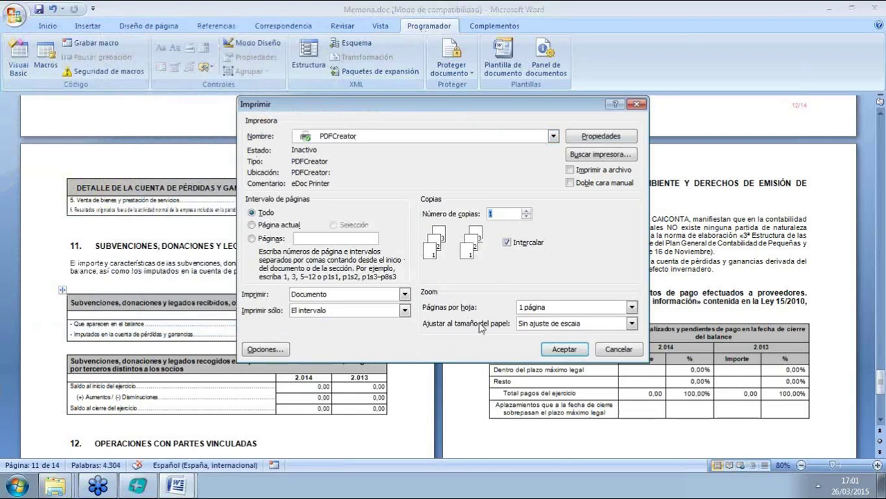
pyautogui.click(563, 350)
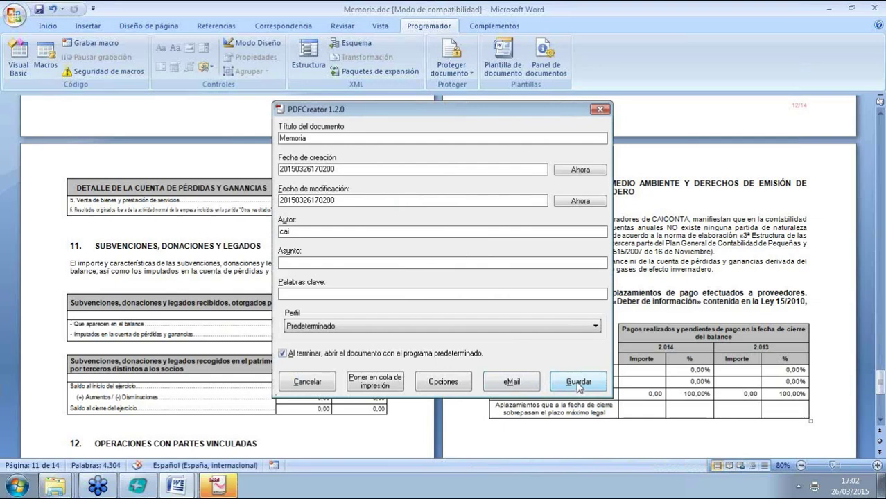
pyautogui.click(578, 383)
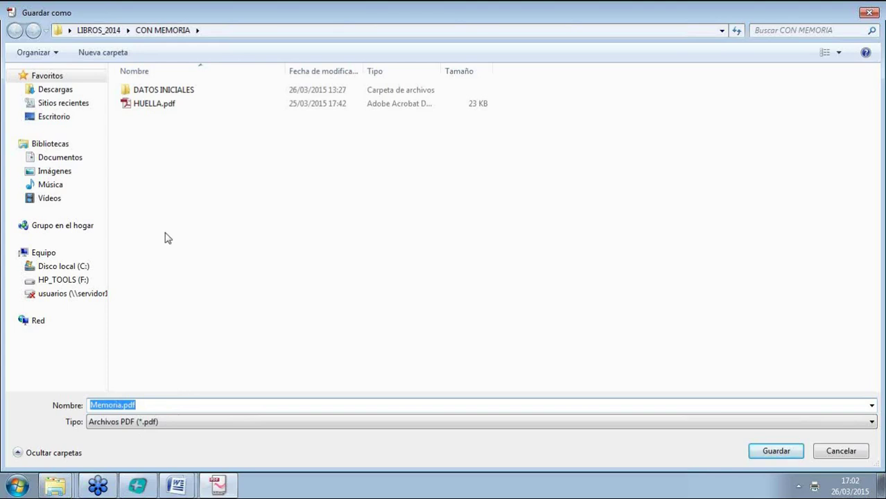
# Save the PDF as Memoria.pdf in the DATOS PREVIOS folder inside LIBROS on the desktop.
pyautogui.click(47, 256)
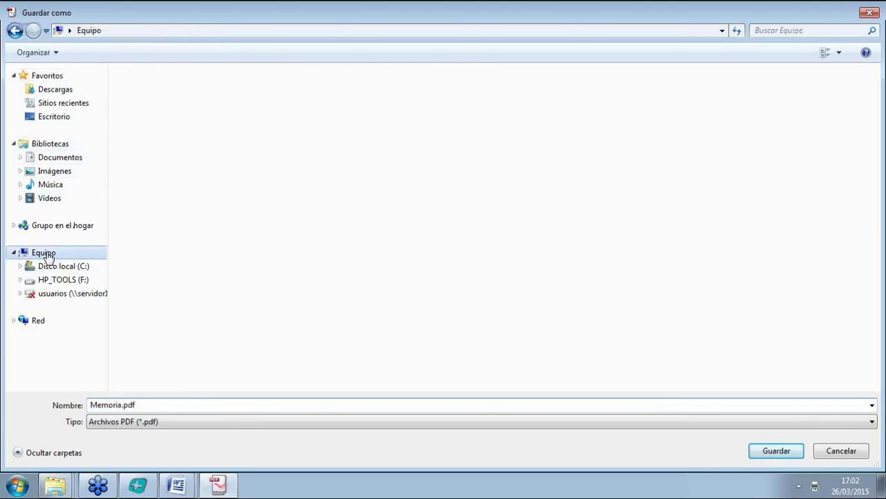
pyautogui.click(62, 118)
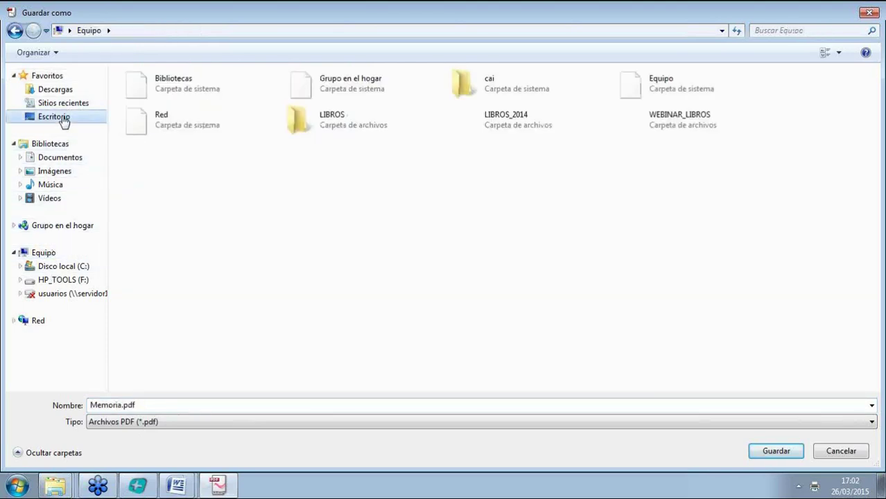
pyautogui.doubleClick(340, 125)
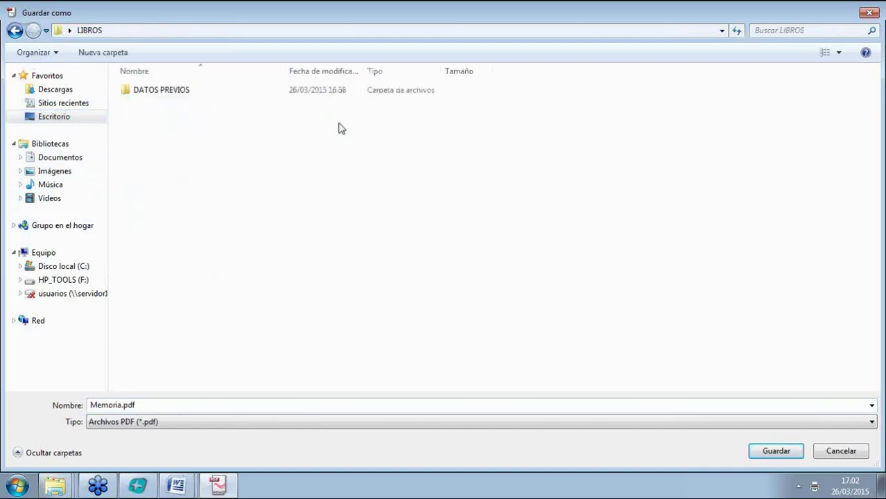
pyautogui.doubleClick(139, 94)
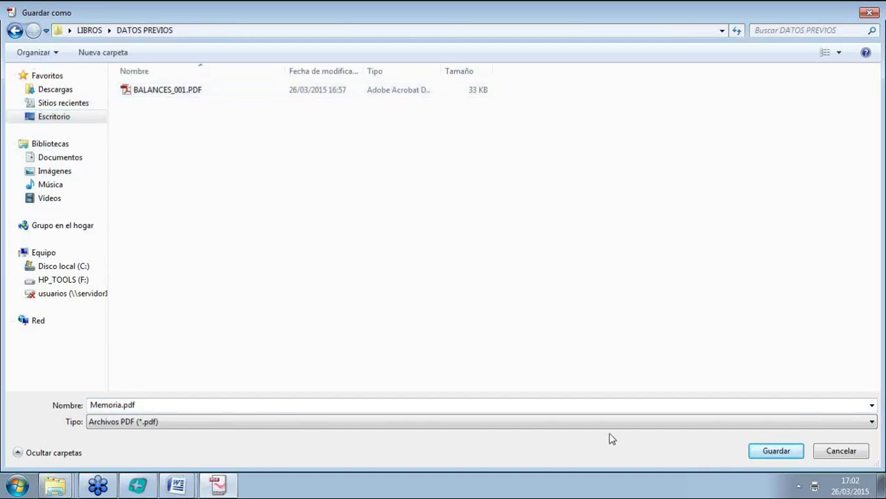
pyautogui.click(777, 451)
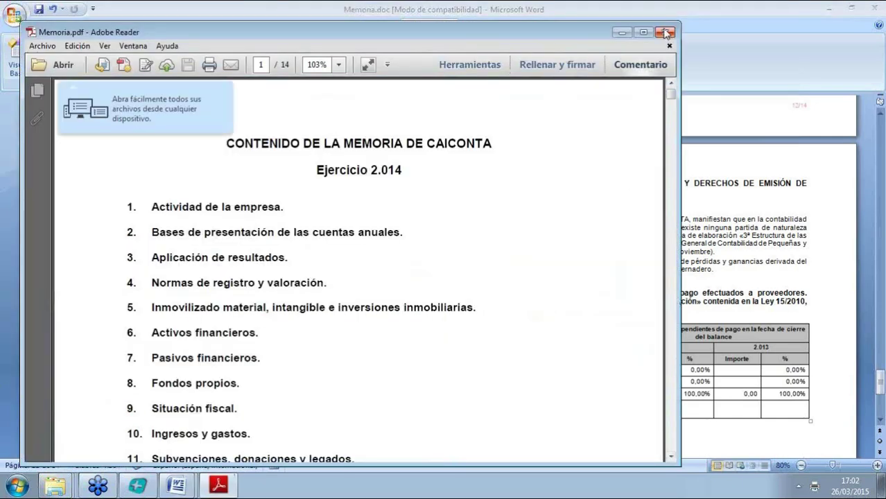
# Close the PDF preview and Memoria.doc, saving the document's changes, and close the Memorias window in CAICONTA.
pyautogui.click(665, 32)
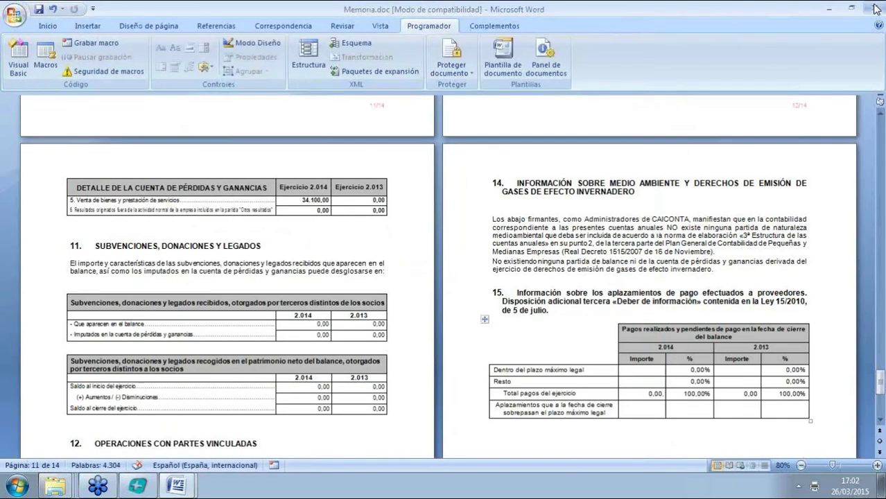
pyautogui.click(875, 8)
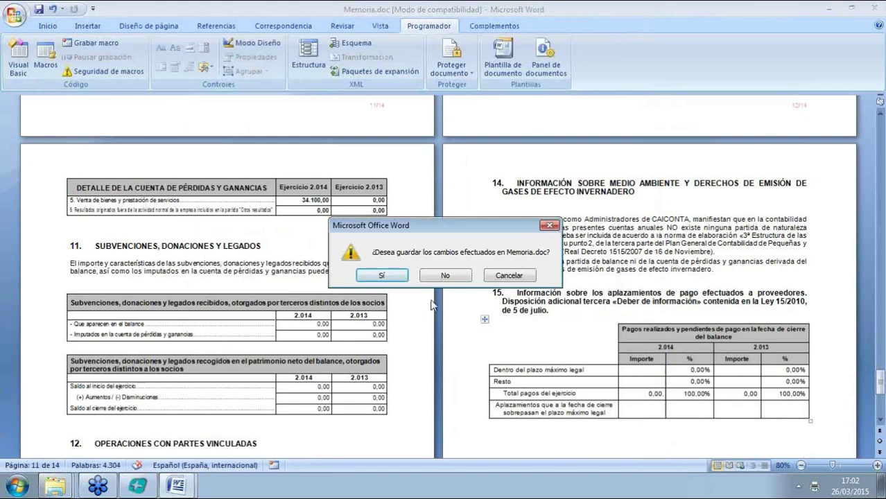
pyautogui.click(382, 276)
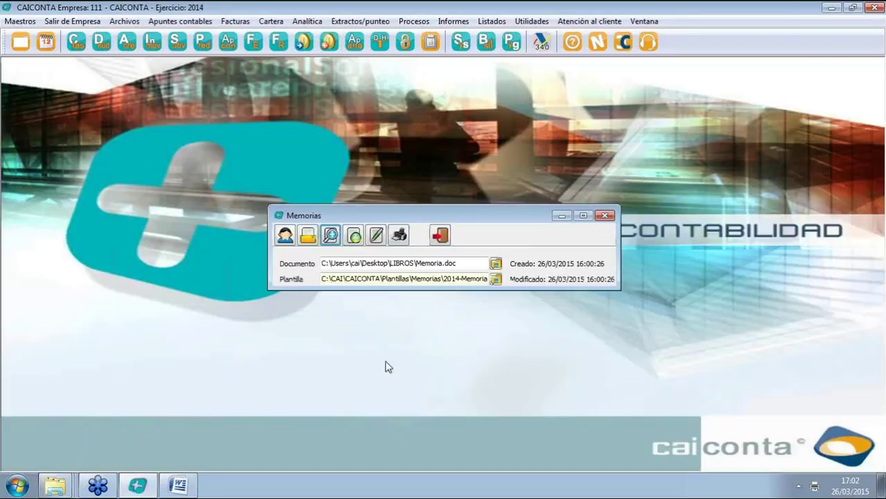
pyautogui.click(605, 217)
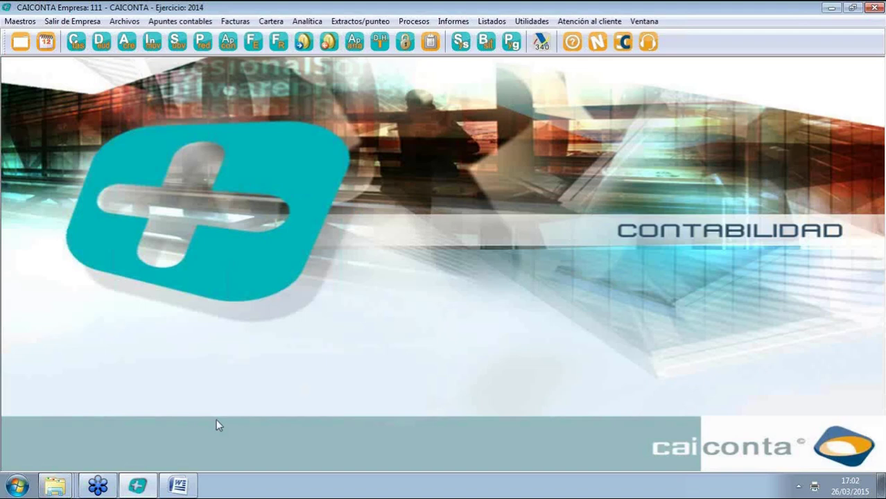
# Browse the desktop folders LIBROS_2014 and LIBROS in Windows Explorer, and examine the files in LIBROS\DATOS PREVIOS.
pyautogui.rightClick(65, 487)
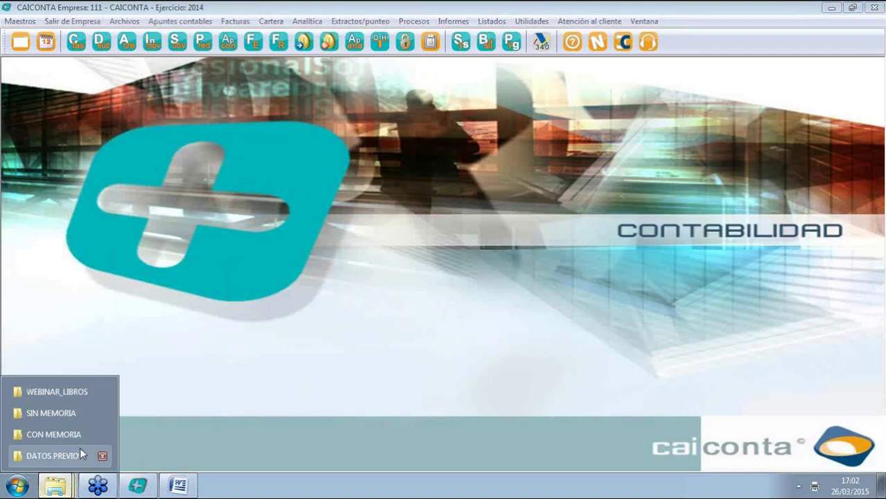
pyautogui.click(79, 454)
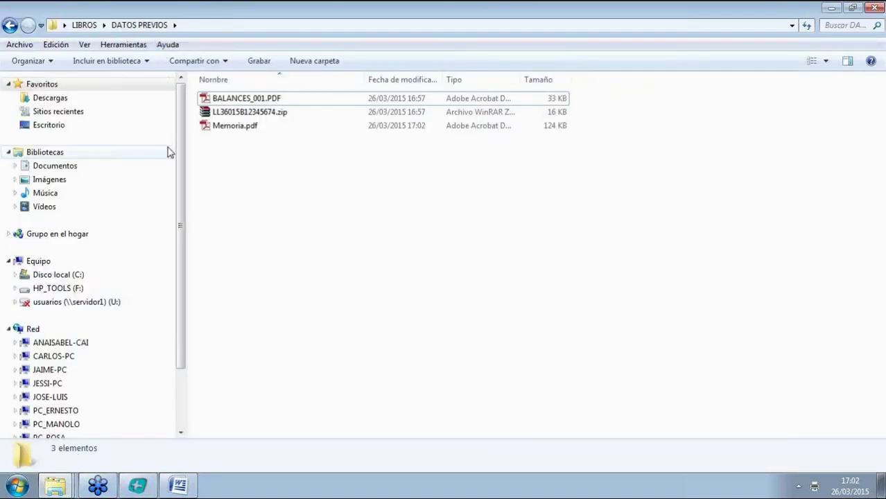
pyautogui.click(61, 126)
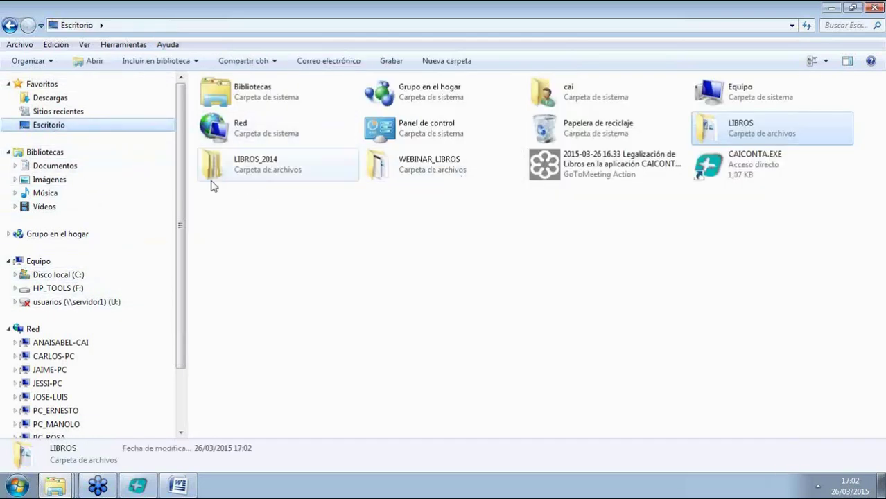
pyautogui.doubleClick(231, 170)
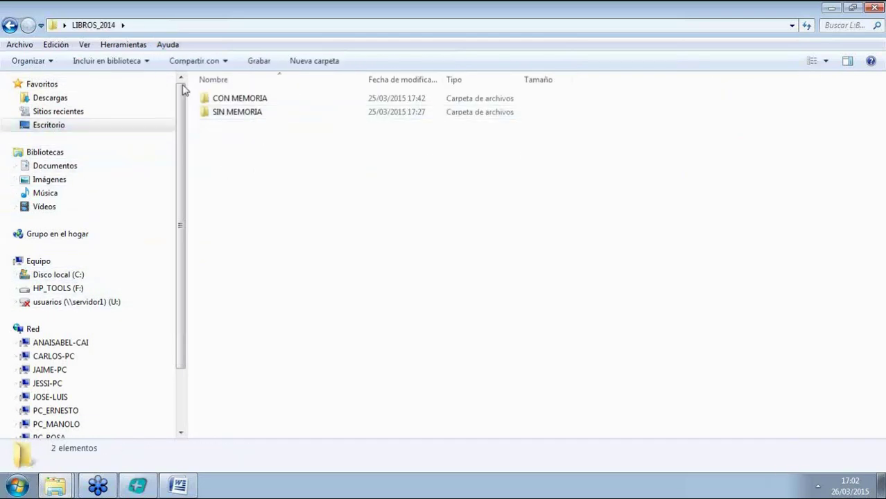
pyautogui.click(61, 129)
pyautogui.click(754, 125)
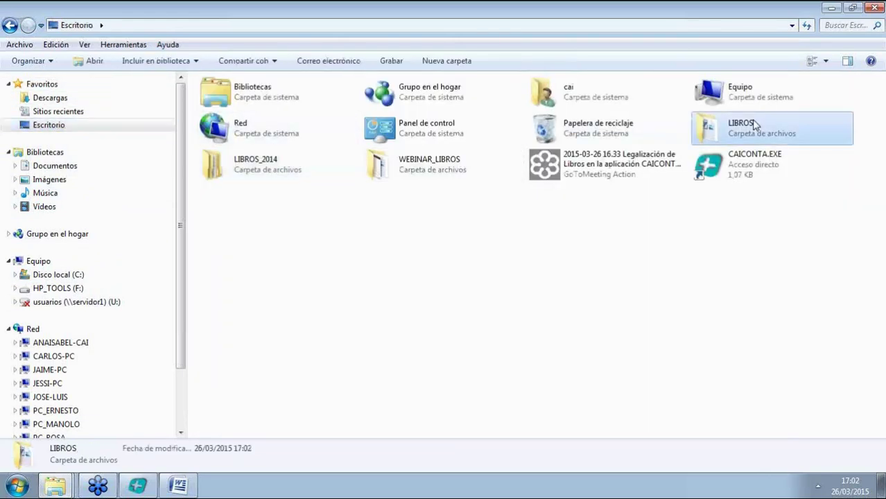
pyautogui.doubleClick(755, 125)
pyautogui.doubleClick(241, 99)
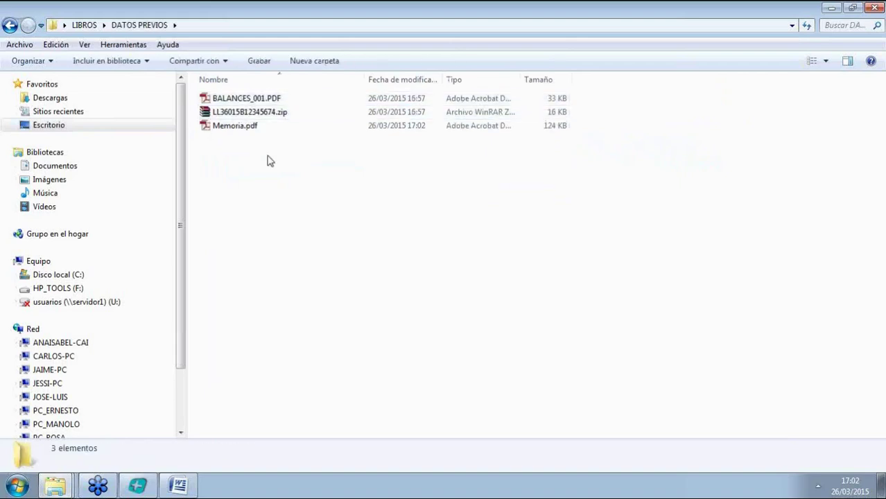
# Open BALANCES_001.PDF and Memoria.pdf from LIBROS\DATOS PREVIOS and place the Memoria.pdf window beside the balances.
pyautogui.doubleClick(253, 100)
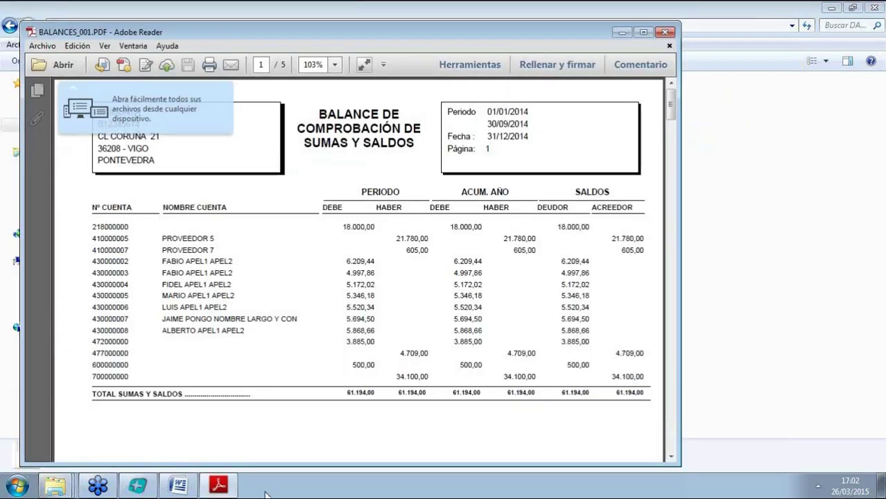
pyautogui.moveTo(56, 485)
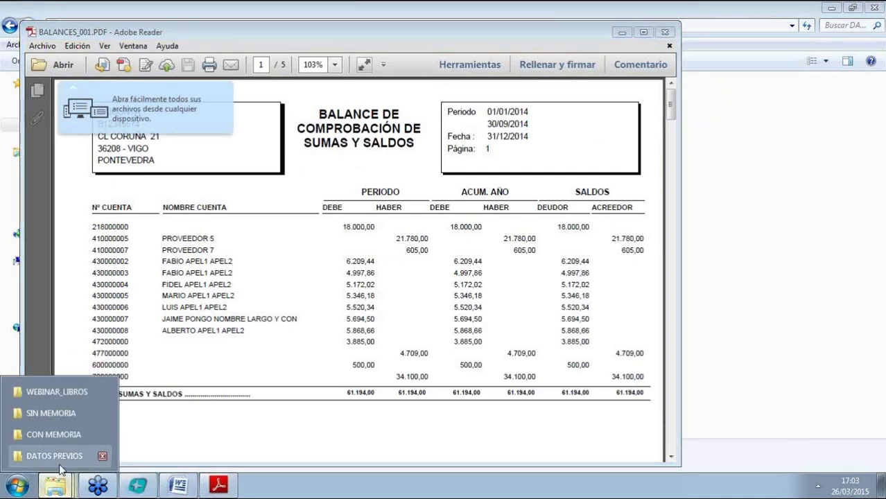
pyautogui.click(67, 454)
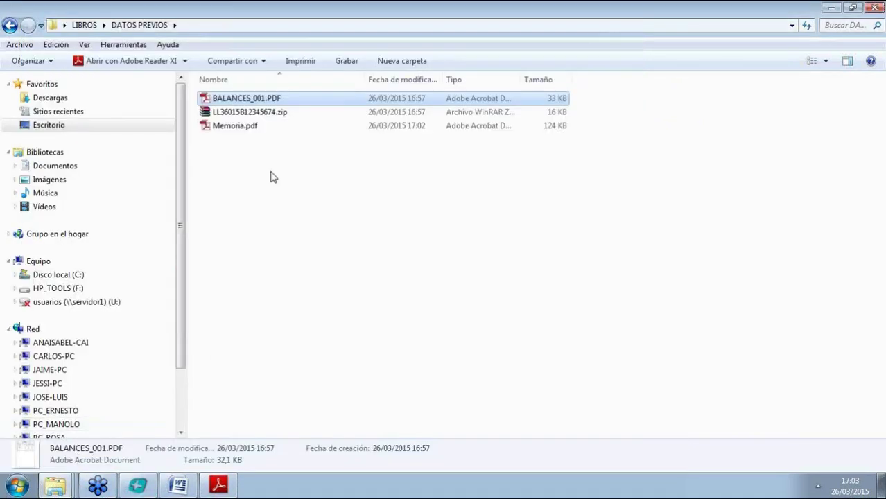
pyautogui.doubleClick(249, 127)
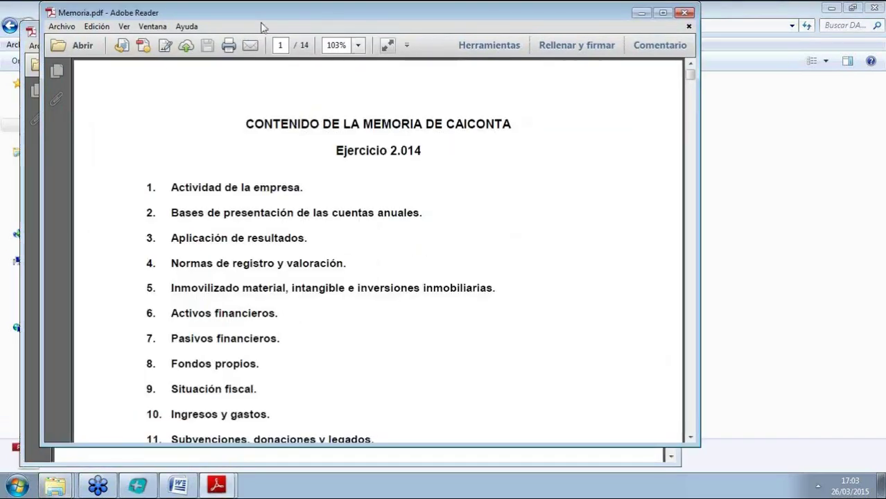
pyautogui.moveTo(305, 14); pyautogui.dragTo(591, 18)
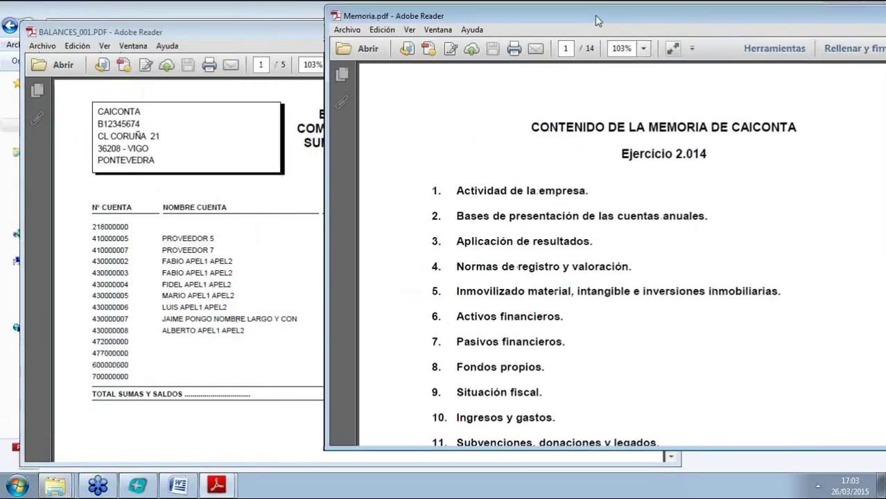
# Print BALANCES_001.PDF to the PDFCreator printer and hold it in the PDFCreator print queue.
pyautogui.click(266, 227)
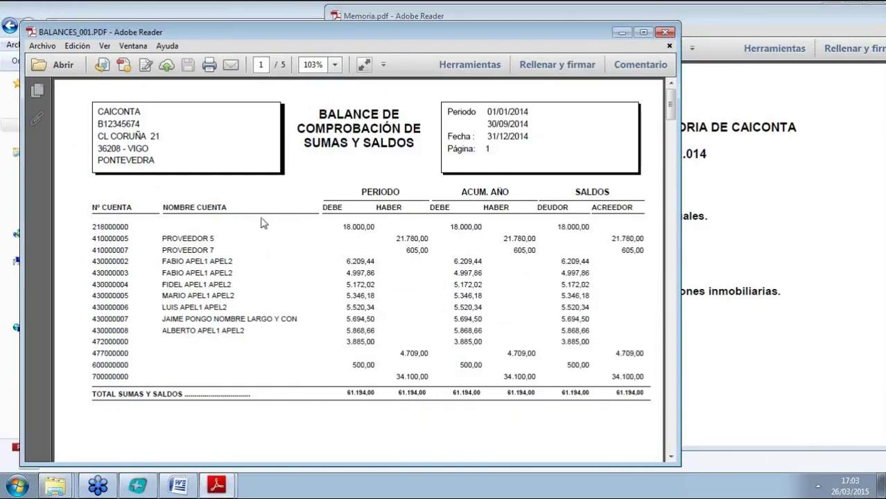
pyautogui.click(43, 46)
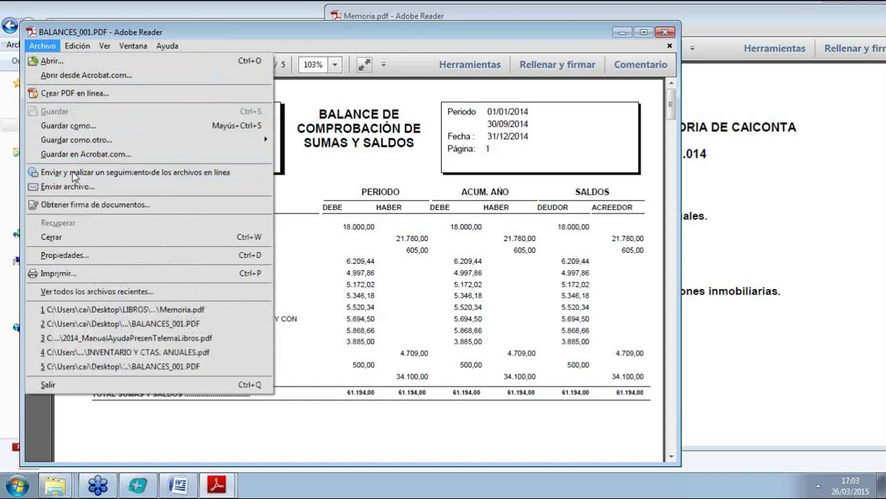
pyautogui.click(76, 273)
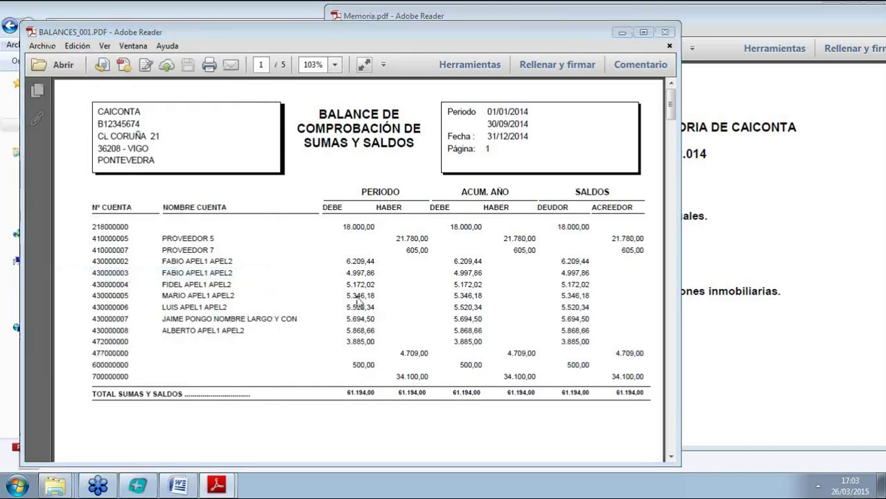
pyautogui.click(501, 437)
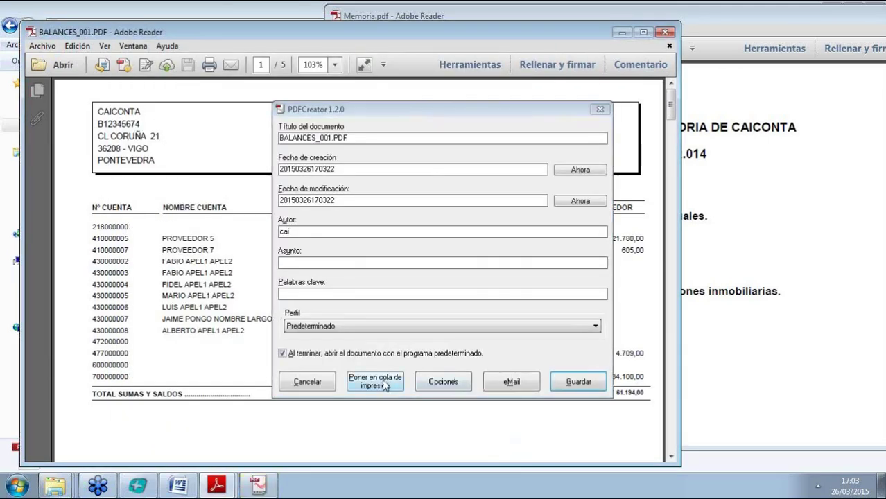
pyautogui.click(375, 382)
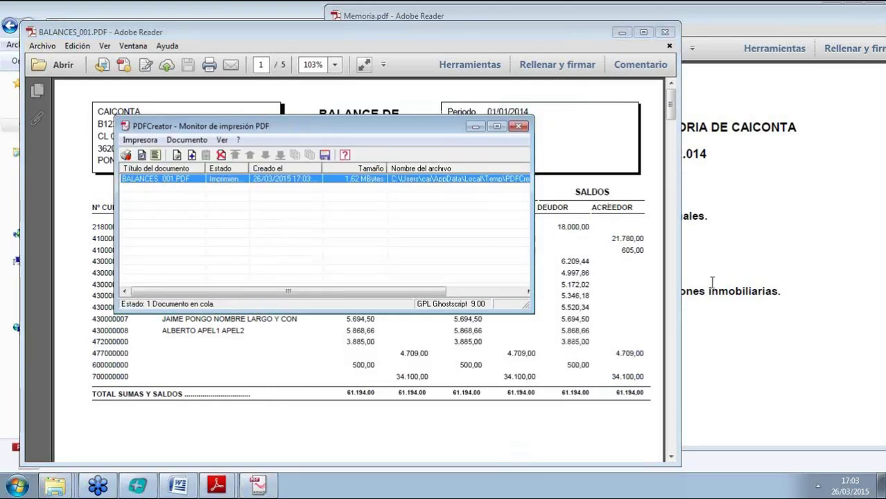
# Print one copy of all pages of Memoria.pdf to PDFCreator so it joins the print queue.
pyautogui.click(758, 206)
pyautogui.click(347, 29)
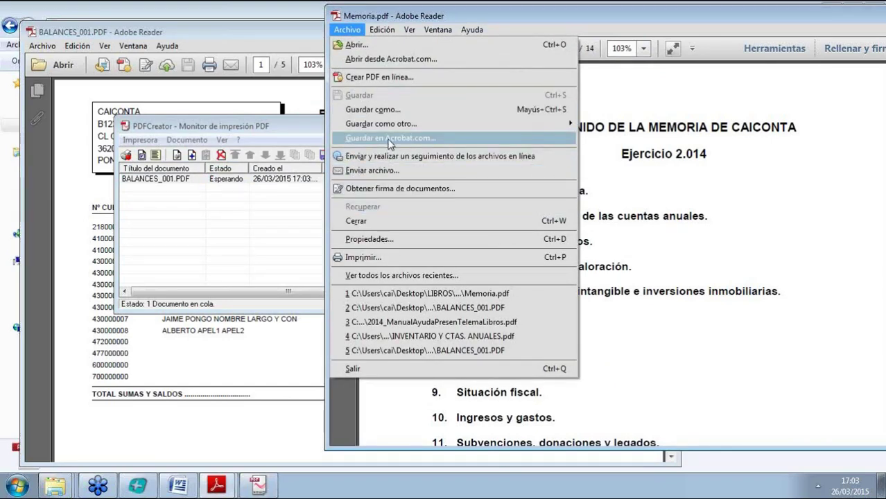
pyautogui.click(378, 258)
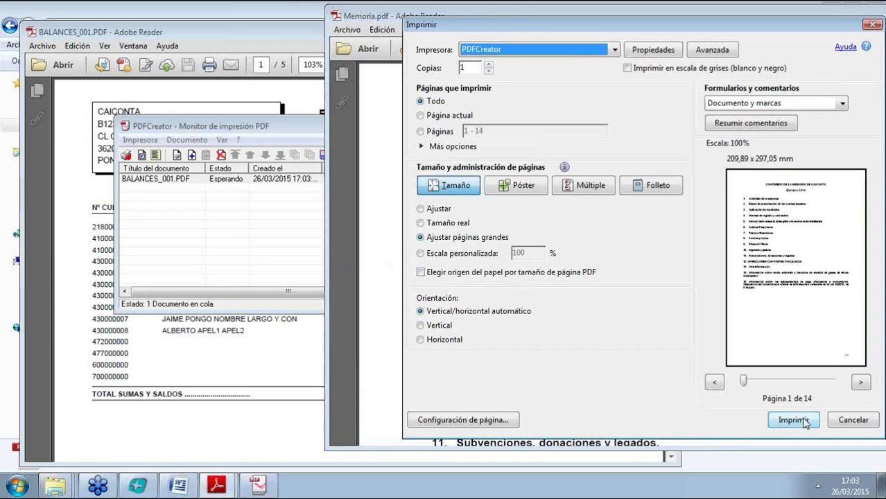
pyautogui.click(794, 419)
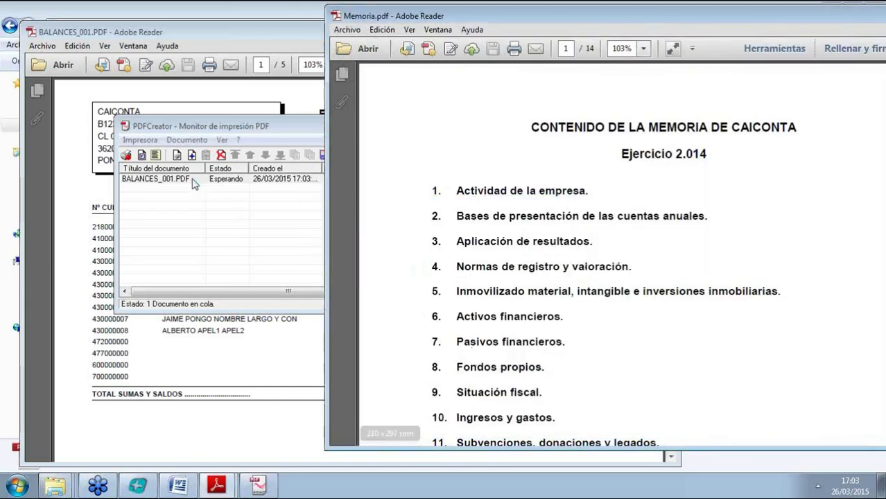
# Combine the queued BALANCES_001.PDF and Memoria.pdf into a single document in the PDFCreator print monitor.
pyautogui.click(184, 158)
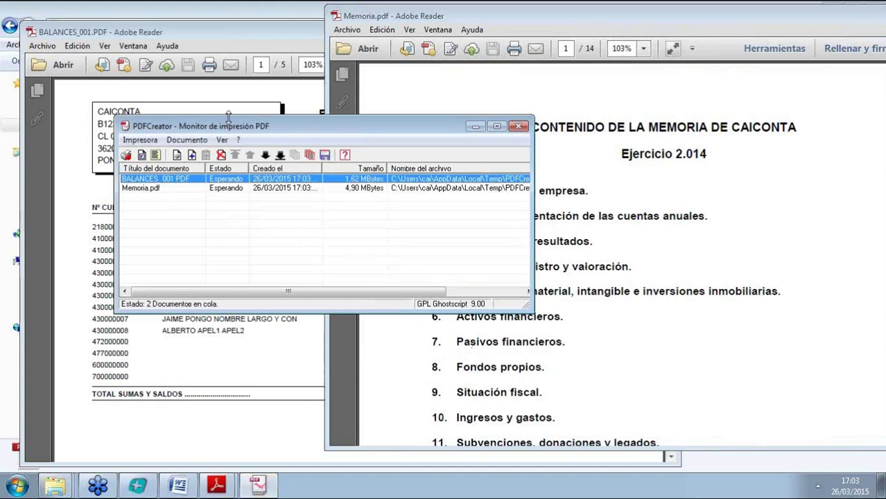
pyautogui.keyDown('ctrl'); pyautogui.click(175, 194); pyautogui.keyUp('ctrl')
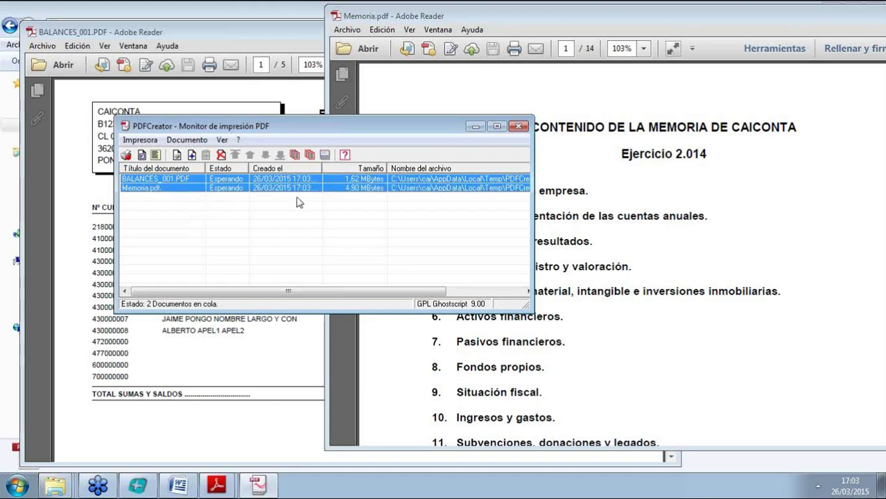
pyautogui.click(295, 156)
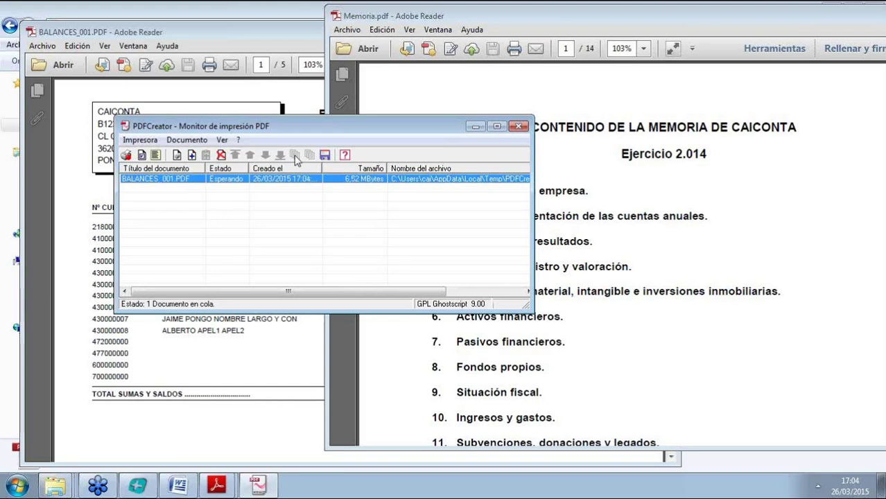
# Print the combined document with the Predeterminado profile and begin its file name in DATOS PREVIOS as Inventarios y Cuentas Ana.
pyautogui.click(177, 155)
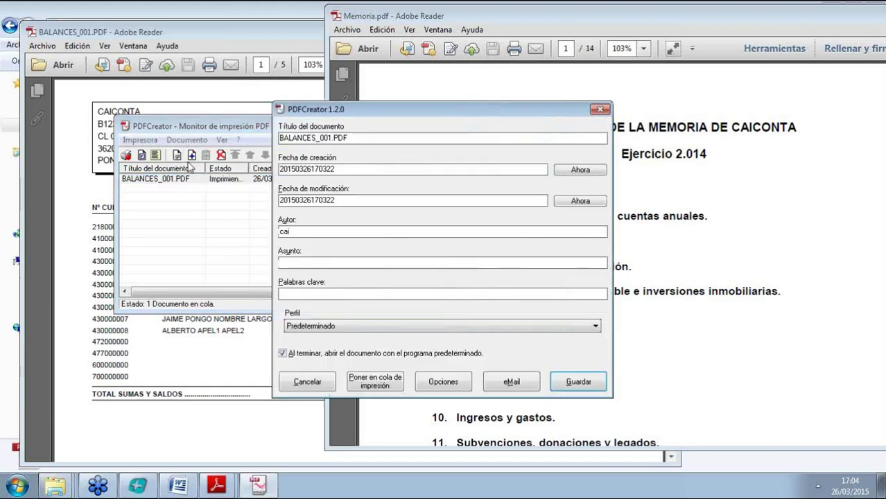
pyautogui.click(579, 382)
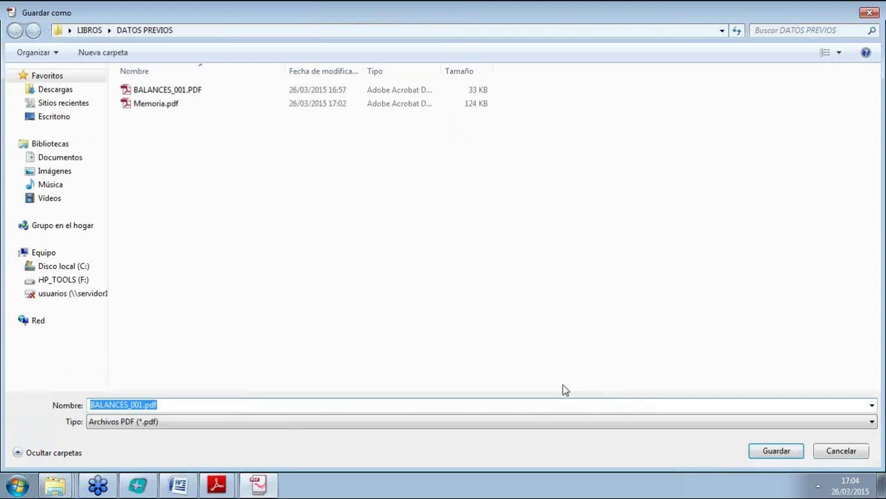
pyautogui.write('1')
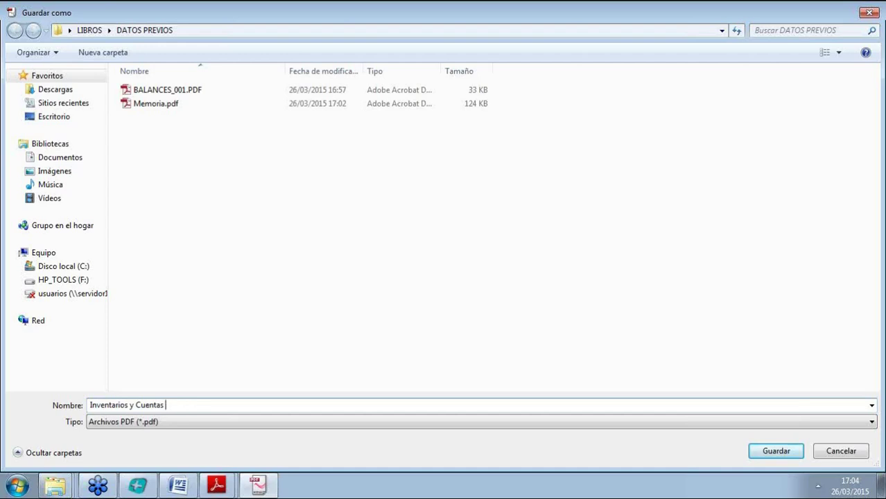
pyautogui.write('Ana')
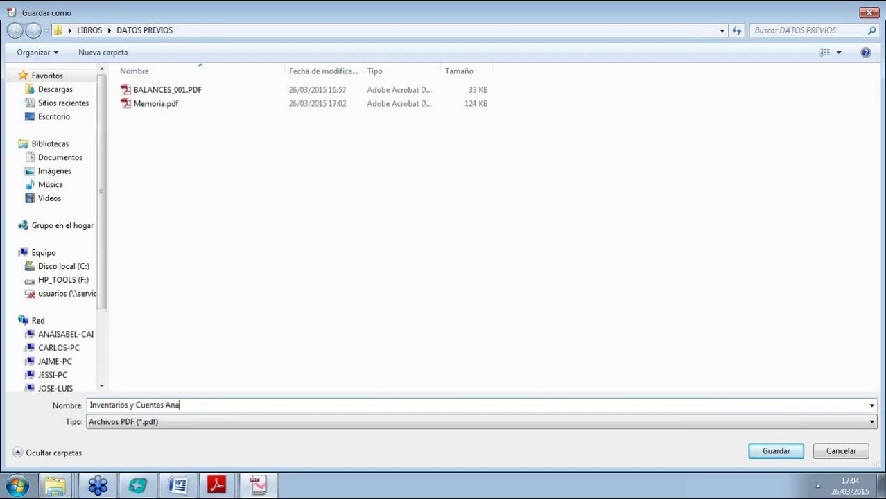
# Switch to CAICONTA, check the document types offered for other documents in Legalización de libros, and close that window.
pyautogui.click(137, 486)
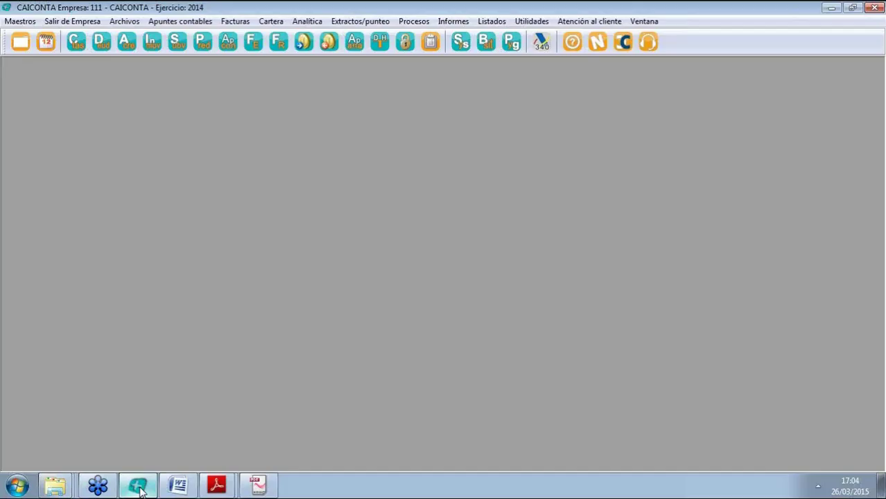
pyautogui.click(414, 21)
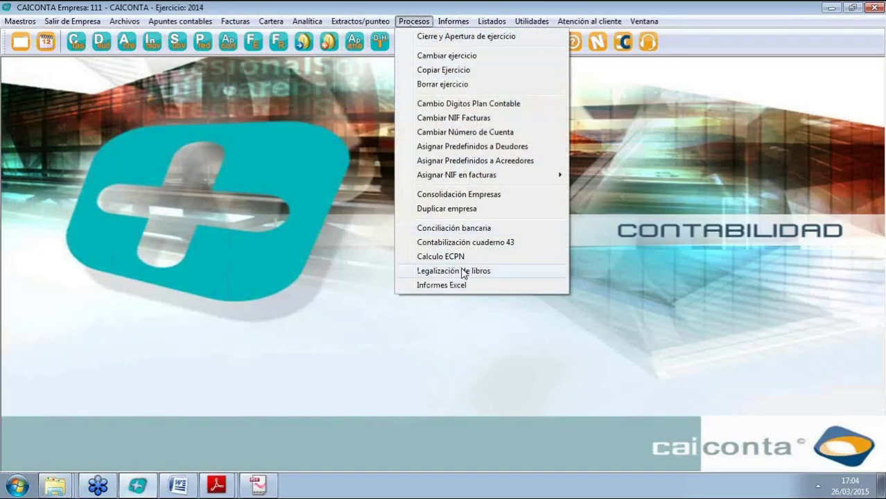
pyautogui.click(470, 277)
pyautogui.click(315, 368)
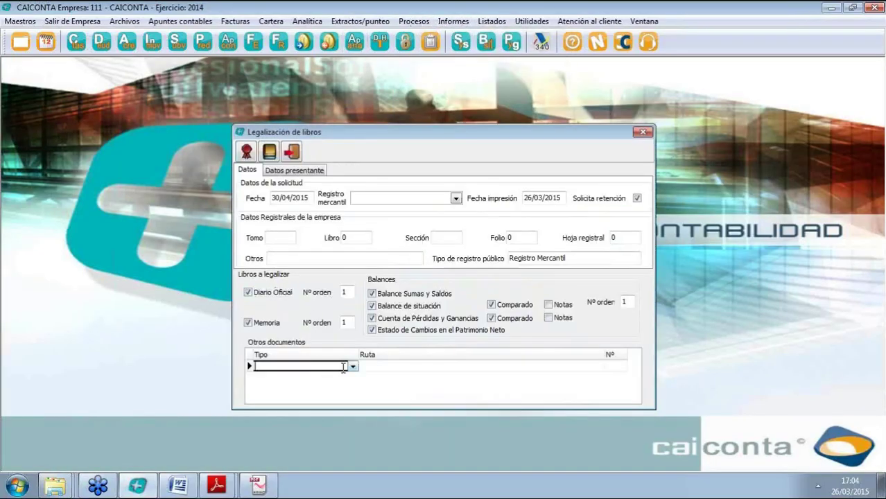
pyautogui.click(353, 368)
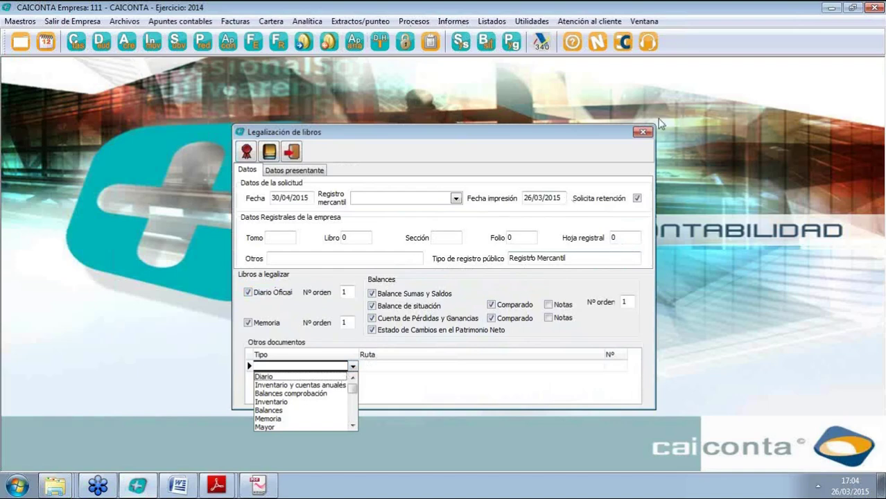
pyautogui.click(643, 135)
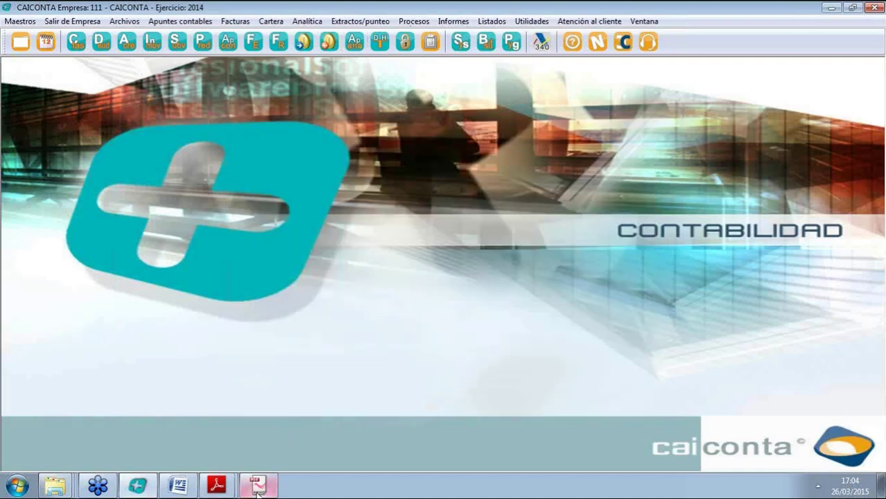
# Return to the PDFCreator save dialog, complete the file name as Inventarios y Cuentas Anuales and save the PDF in DATOS PREVIOS.
pyautogui.click(257, 487)
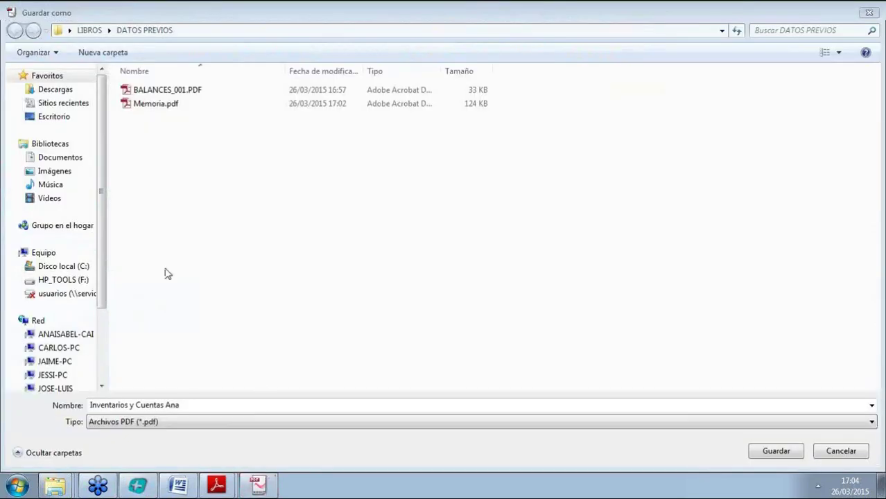
pyautogui.click(187, 407)
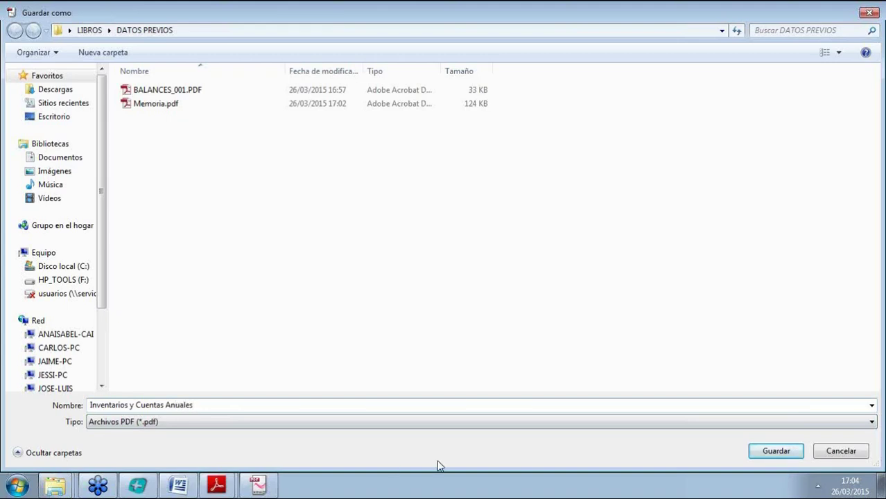
pyautogui.click(784, 451)
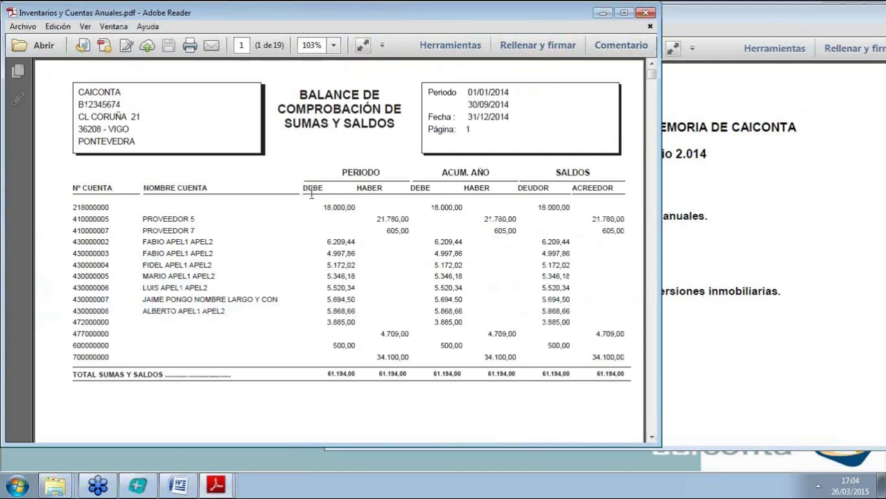
# Examine the balances and memoria pages of the merged PDF, close it, and move the Memoria.pdf window back into full view.
pyautogui.scroll(-12, 311, 195)
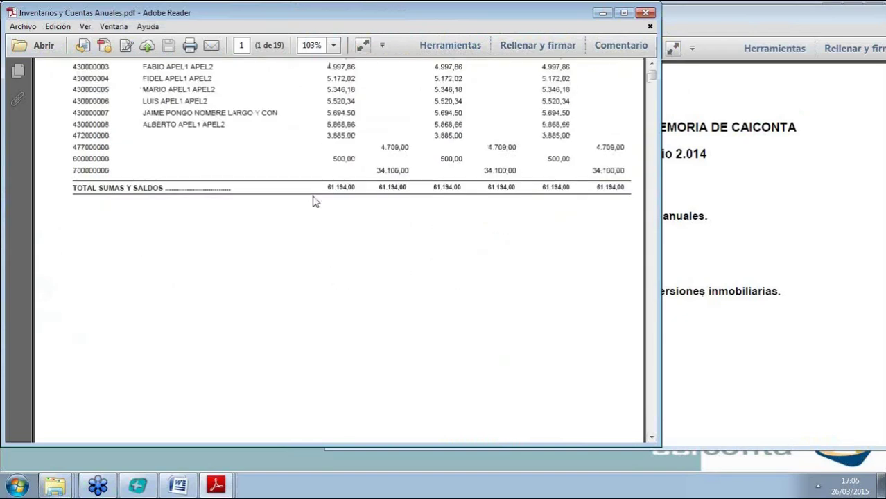
pyautogui.scroll(-3, 341, 199)
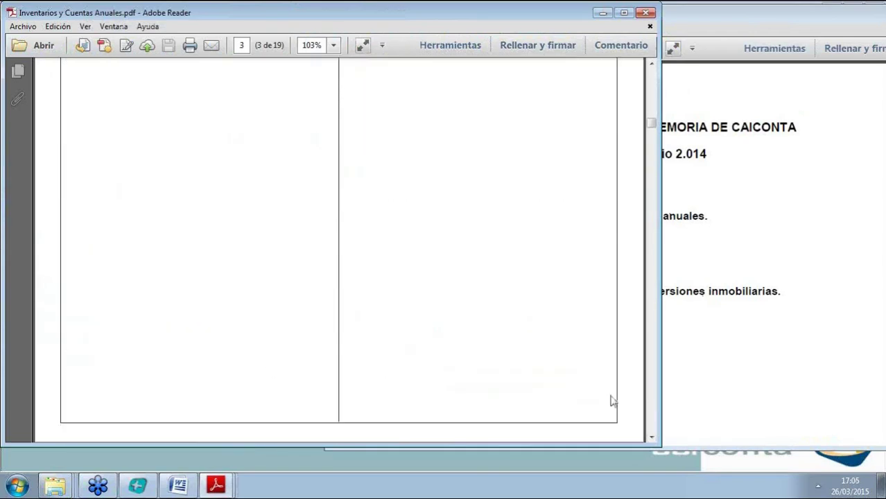
pyautogui.scroll(-15, 510, 377)
pyautogui.scroll(-15, 510, 378)
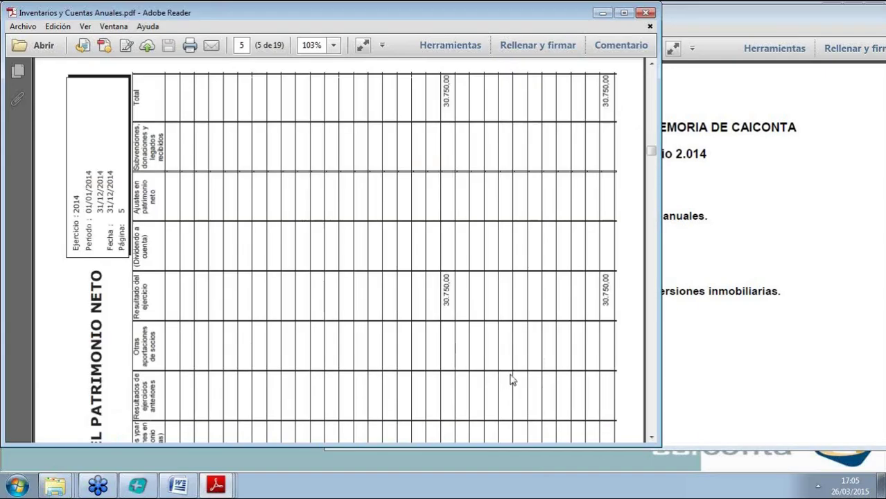
pyautogui.scroll(-5, 513, 371)
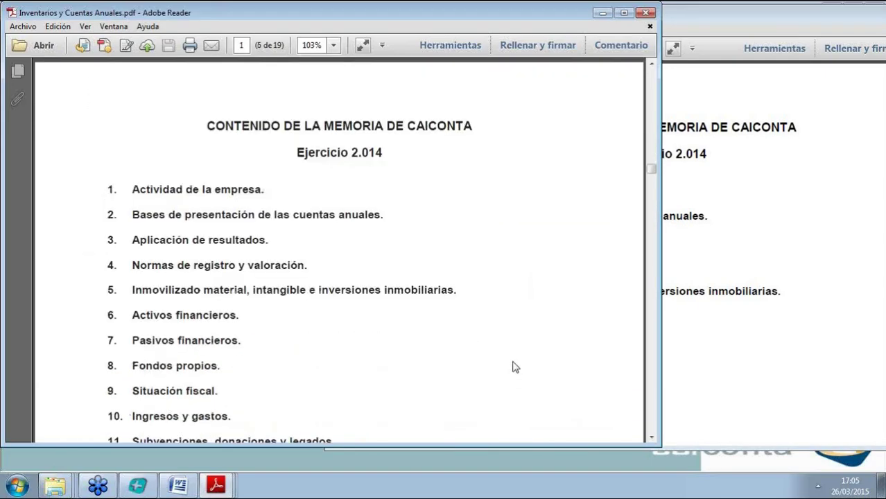
pyautogui.scroll(-20, 527, 367)
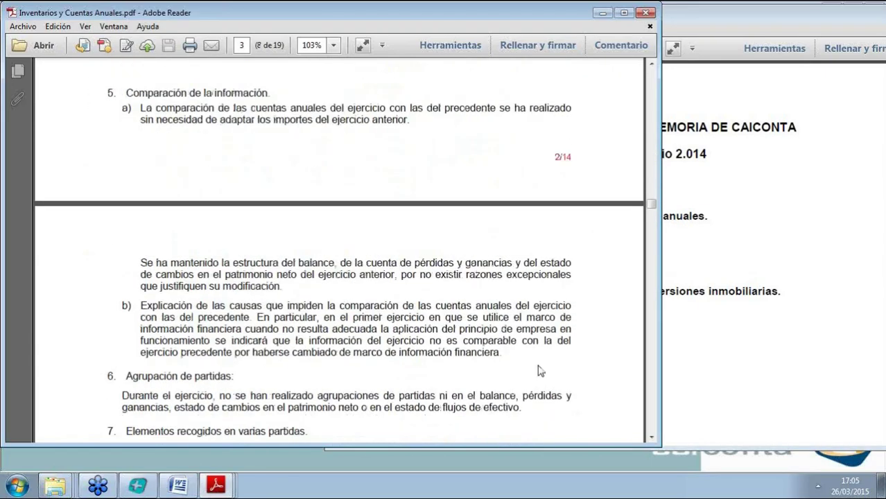
pyautogui.scroll(-10, 548, 371)
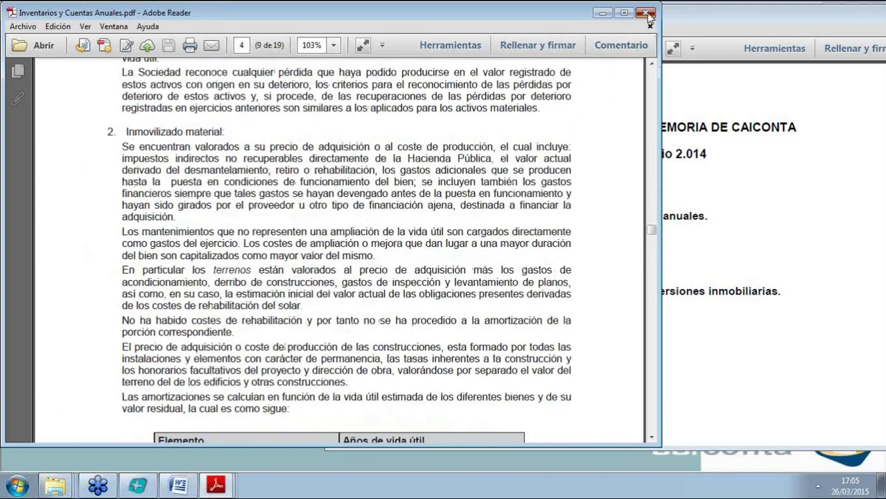
pyautogui.click(645, 12)
pyautogui.moveTo(799, 19); pyautogui.dragTo(644, 33)
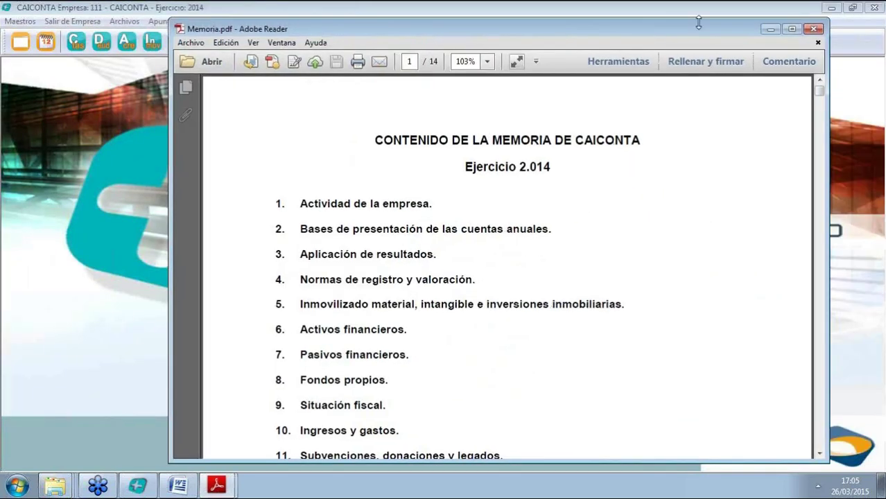
# Close Memoria.pdf and reopen the Legalización de libros process in CAICONTA.
pyautogui.click(820, 29)
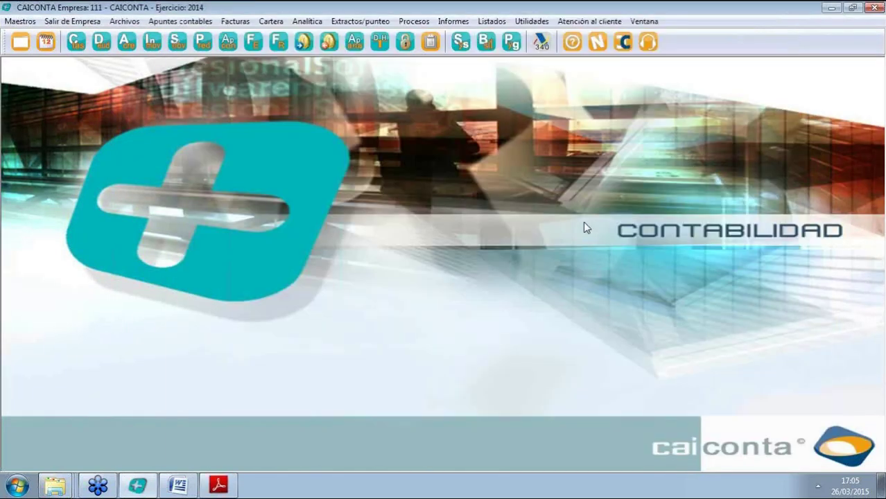
pyautogui.click(414, 22)
pyautogui.click(462, 272)
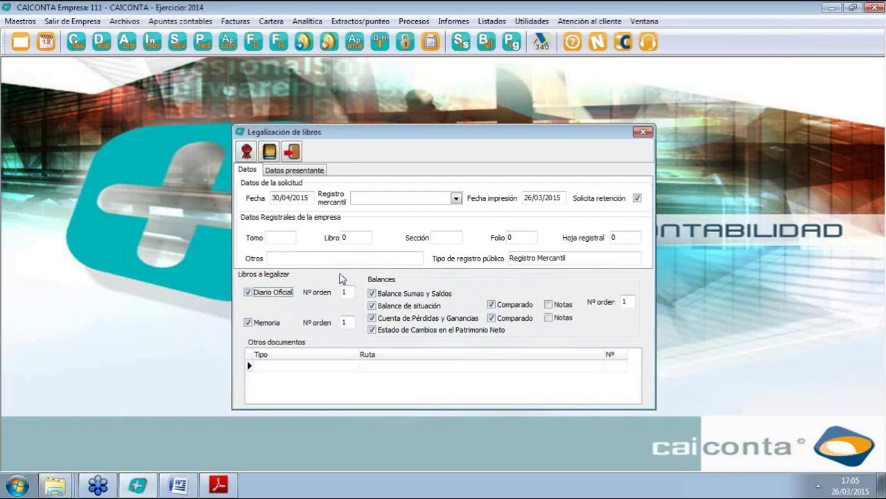
# Fill in the request with Fecha 26/03/2015, Registro mercantil Pontevedra Mercantil, Fecha impresión 31/12/2014 and Tomo 0.
pyautogui.click(298, 199)
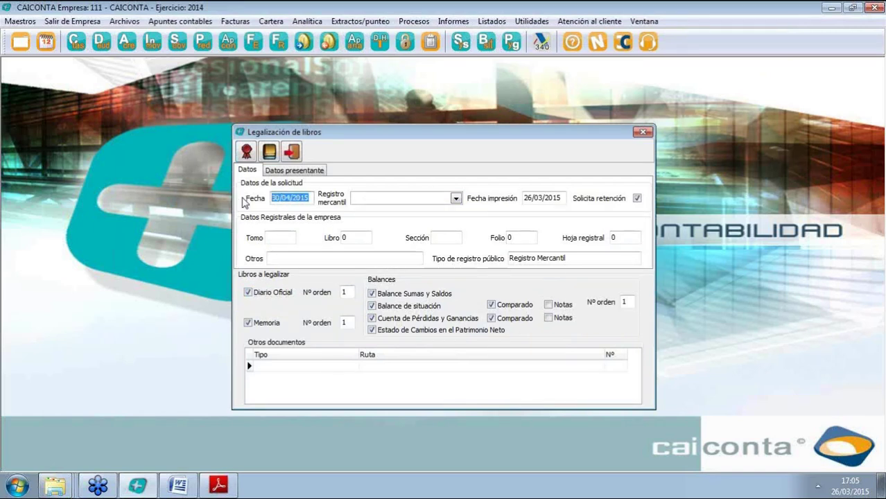
pyautogui.write('260')
pyautogui.press('Tab')
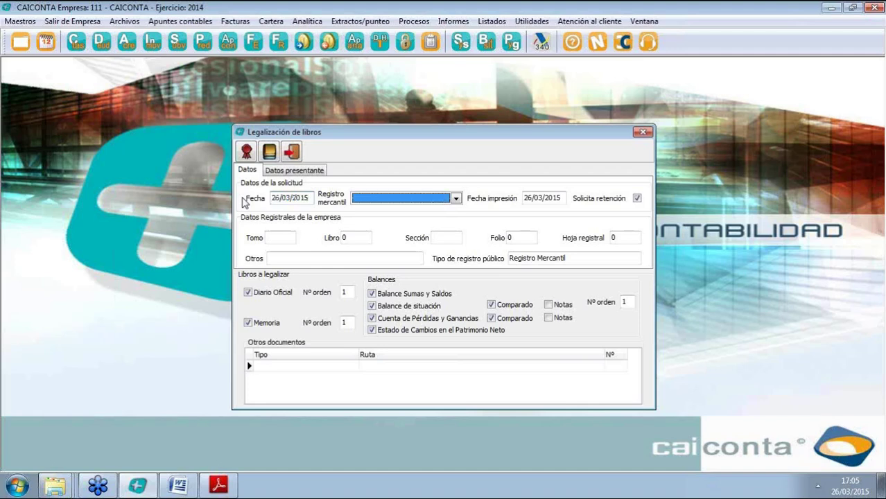
pyautogui.write('po')
pyautogui.press('Tab')
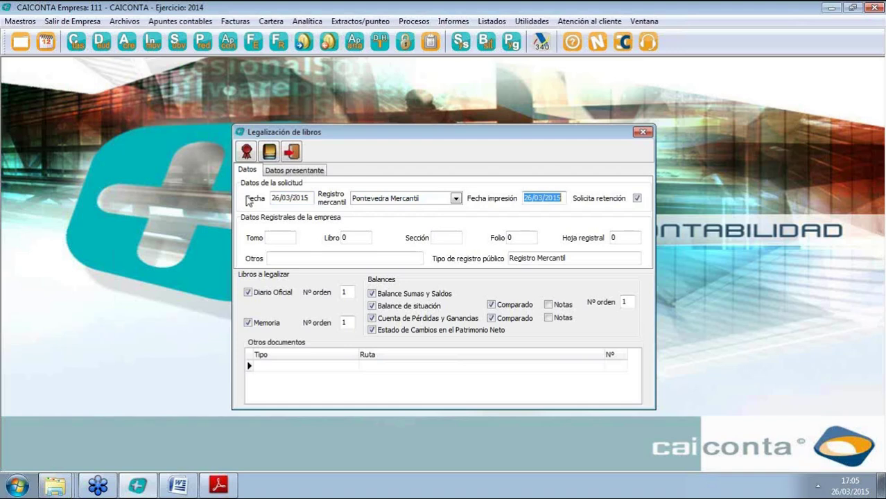
pyautogui.write('31/1')
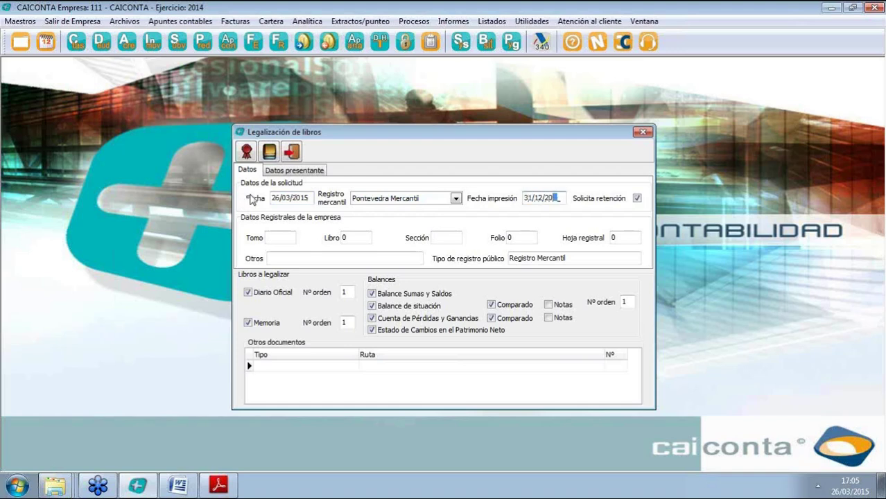
pyautogui.press('Tab')
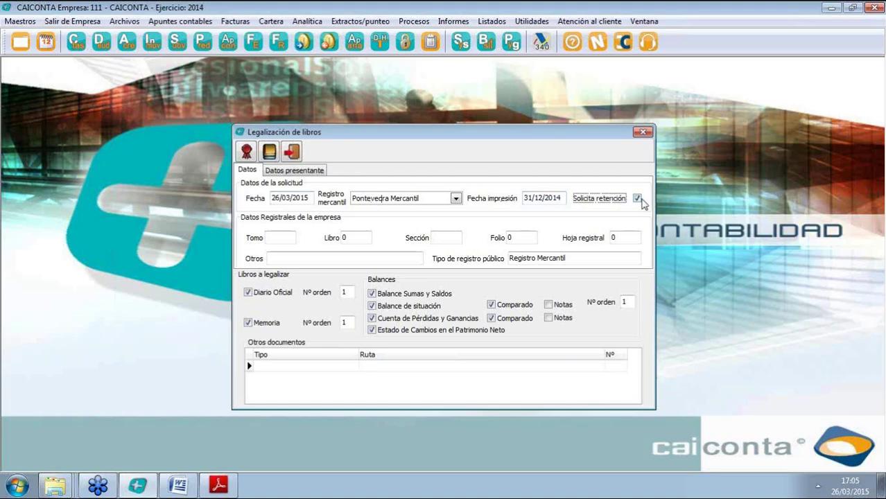
pyautogui.click(280, 237)
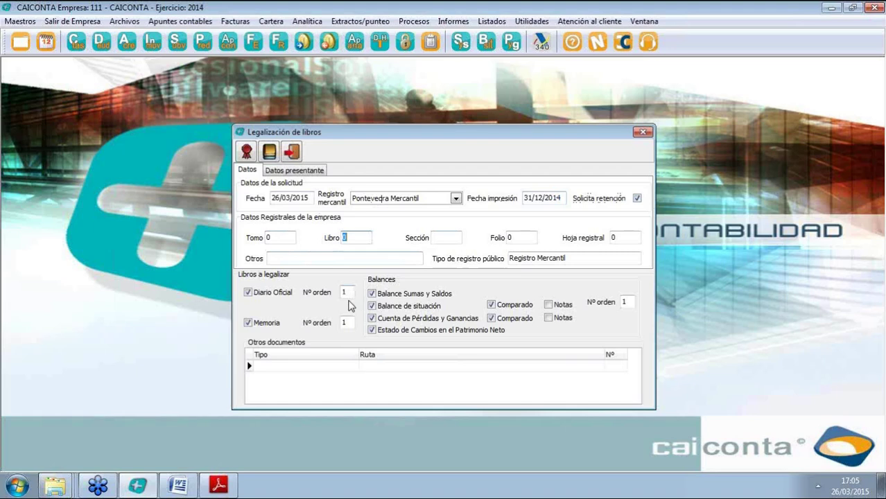
# Exclude all four balances and the Memoria from the books to legalize, and set the Diario Oficial order number to 5.
pyautogui.click(372, 293)
pyautogui.click(372, 306)
pyautogui.click(372, 318)
pyautogui.click(372, 330)
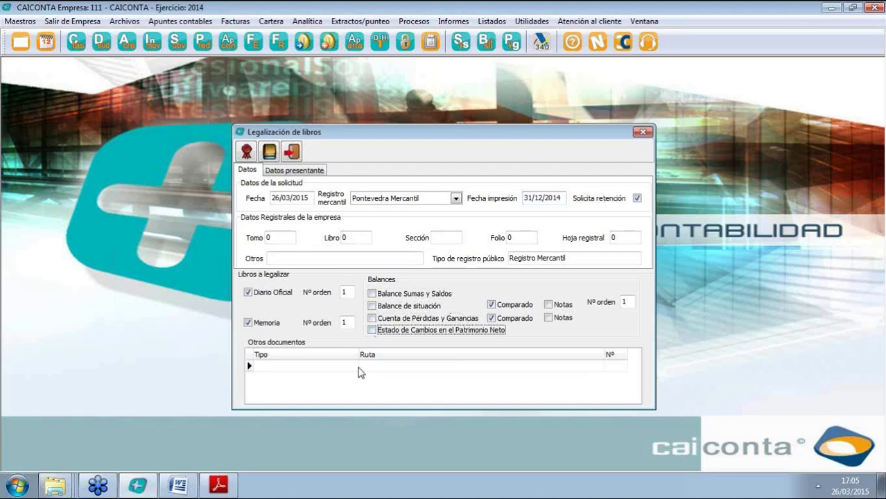
pyautogui.click(248, 324)
pyautogui.click(248, 323)
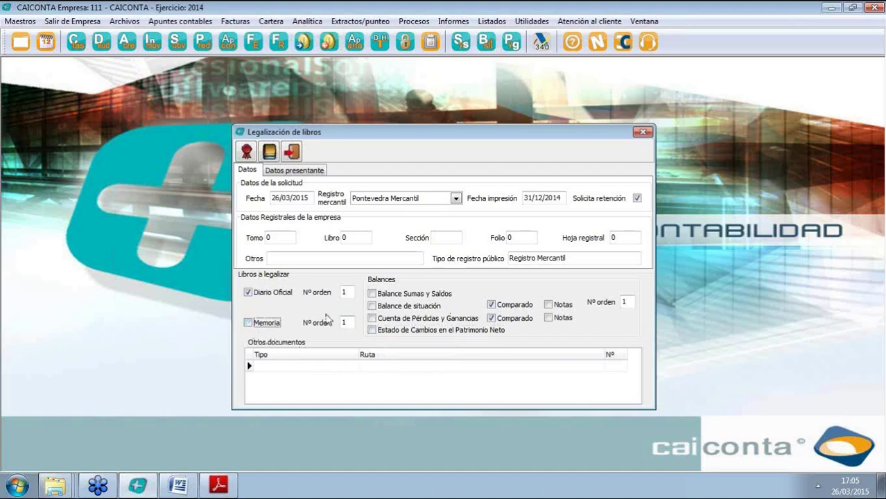
pyautogui.click(351, 294)
# Add an Inventario y cuentas anuales entry to Otros documentos with Inventarios y Cuentas Anuales.pdf from LIBROS\DATOS PREVIOS on the desktop.
pyautogui.click(312, 368)
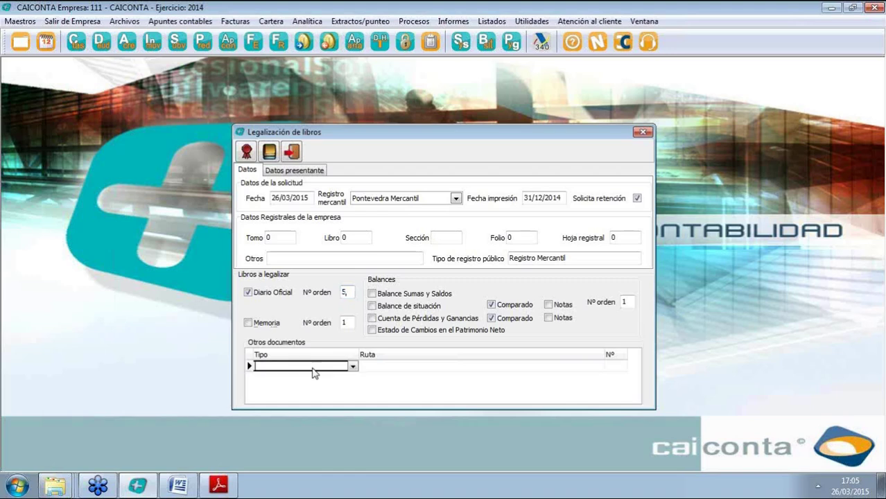
pyautogui.click(352, 368)
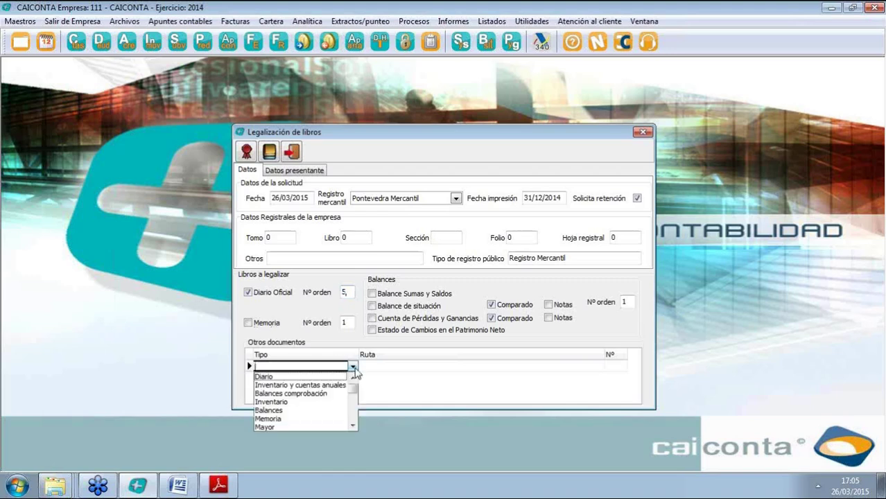
pyautogui.click(300, 386)
pyautogui.click(406, 370)
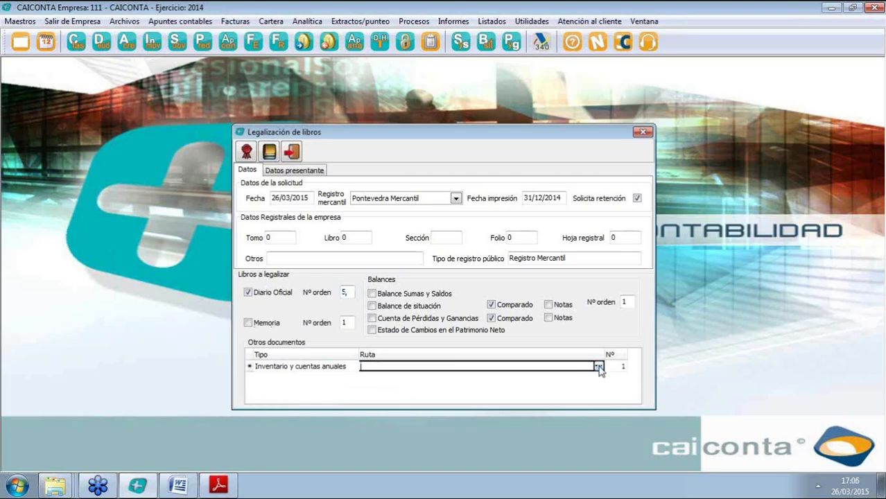
pyautogui.click(598, 367)
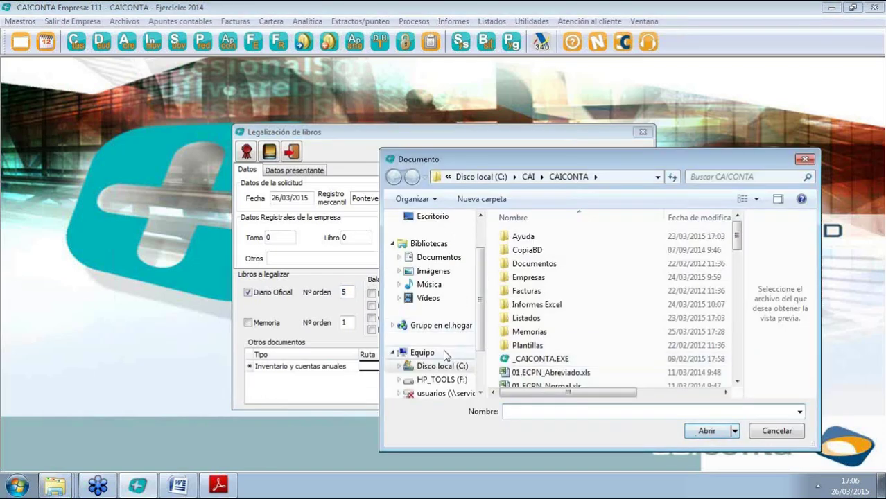
pyautogui.click(437, 217)
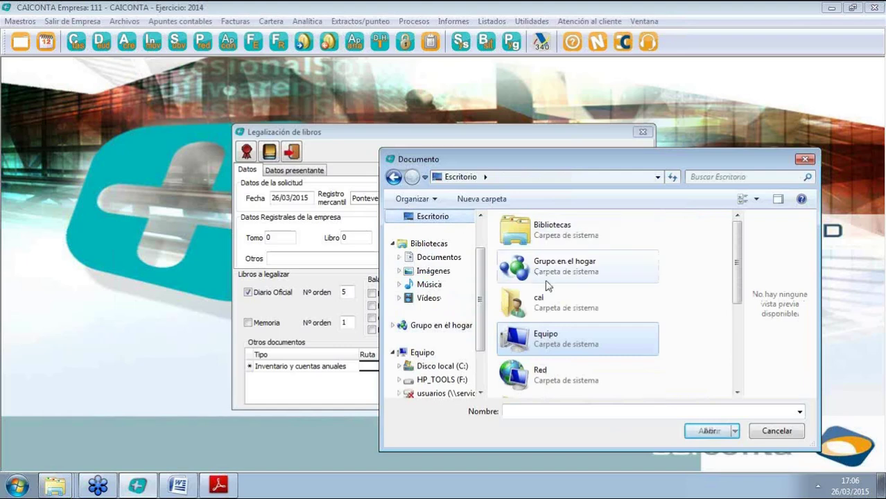
pyautogui.scroll(-3, 558, 310)
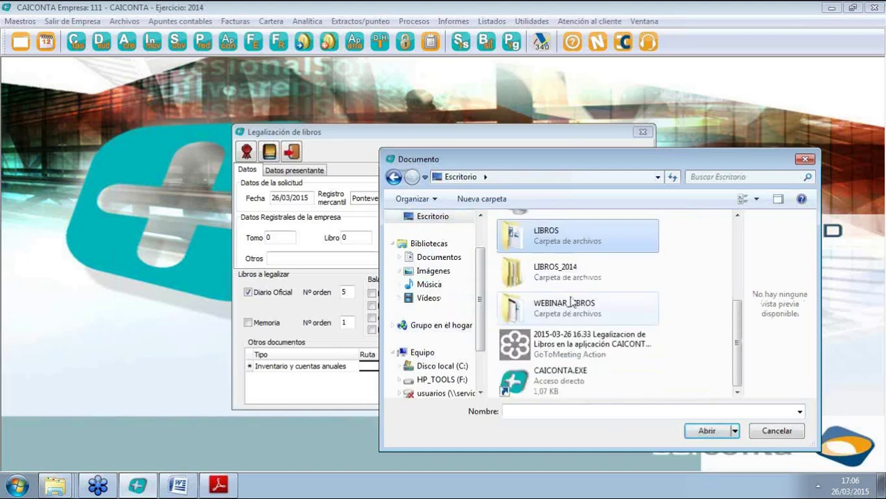
pyautogui.doubleClick(561, 237)
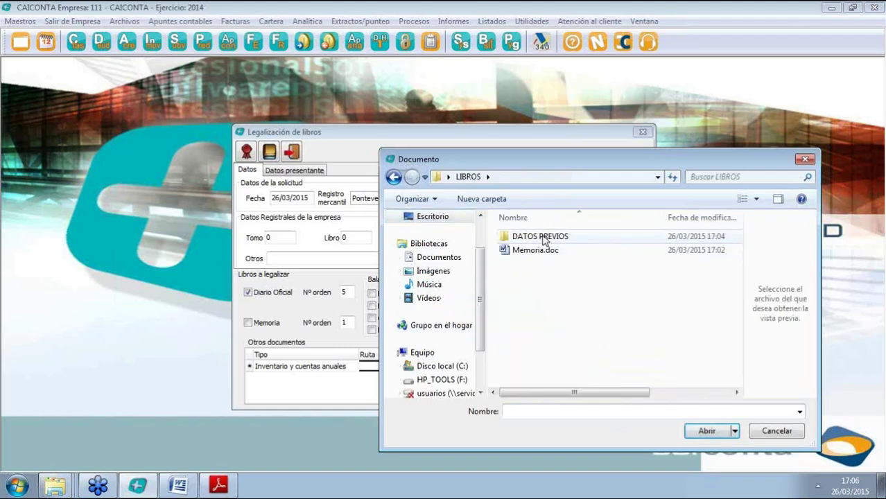
pyautogui.doubleClick(545, 236)
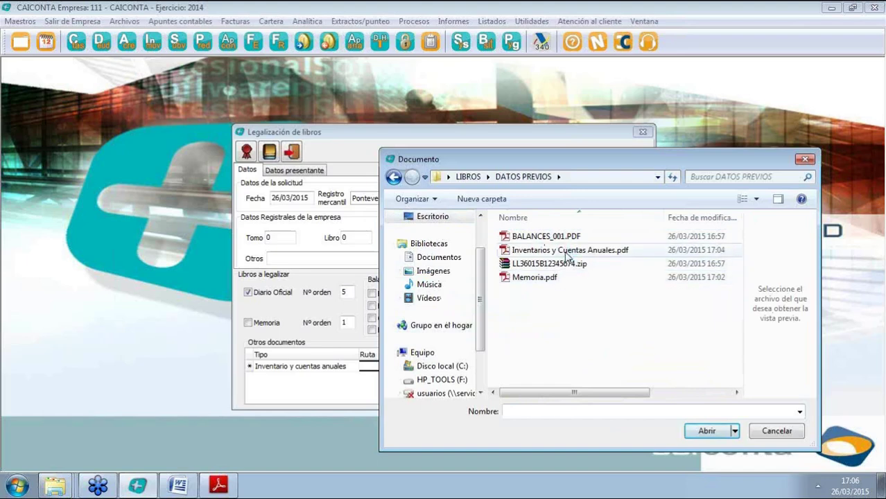
pyautogui.doubleClick(567, 251)
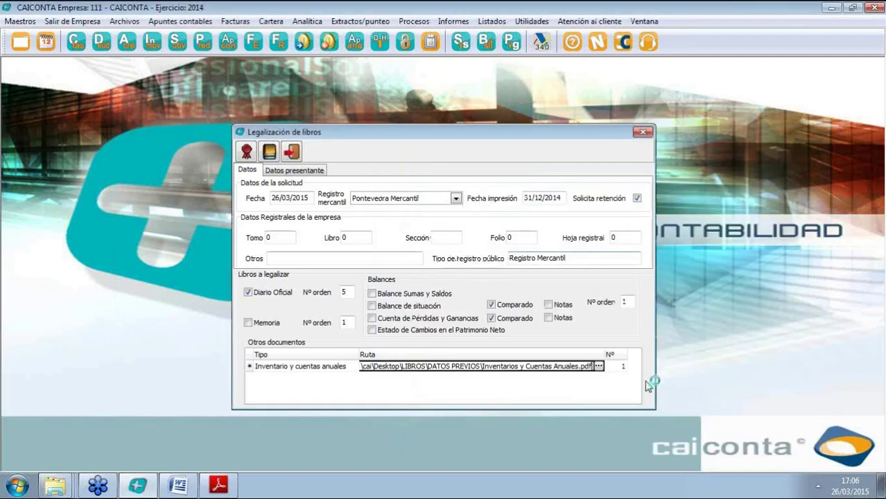
# Set the order number of the Inventario y cuentas anuales document to 5 and start a new document row.
pyautogui.click(621, 368)
pyautogui.write('5')
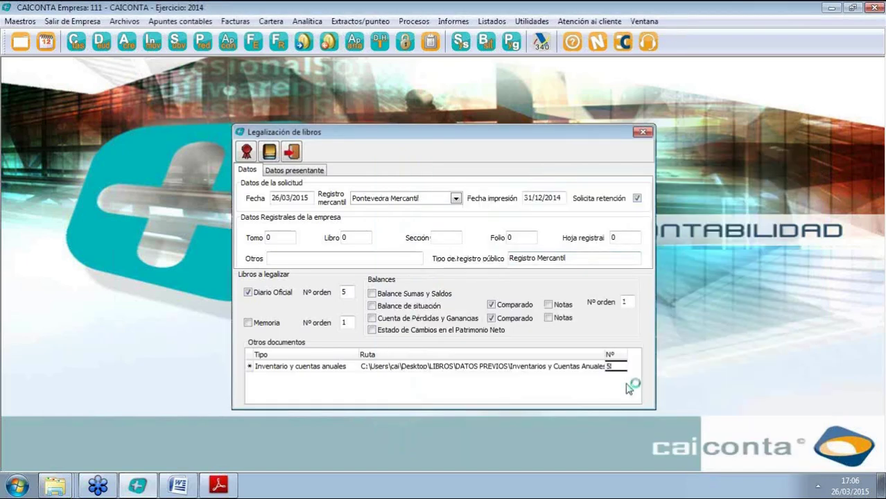
pyautogui.press('Return')
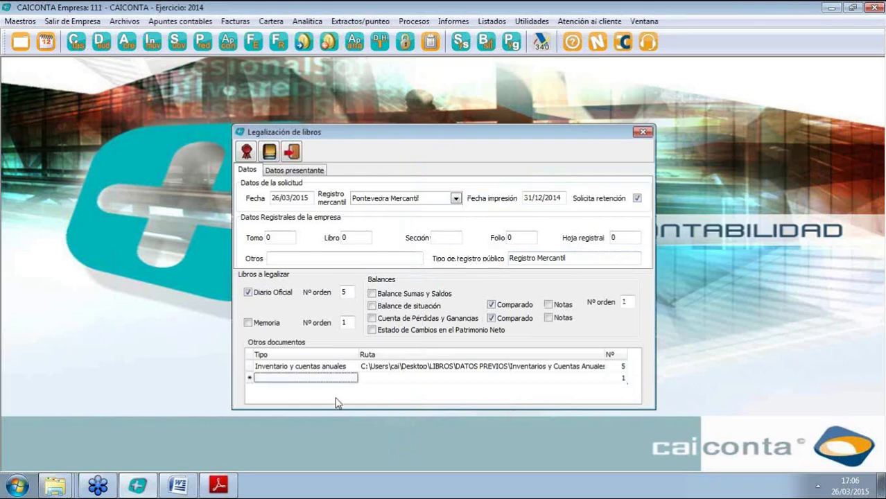
# Look through the available document types and set the second row of Otros documentos to Libro de Actas.
pyautogui.click(352, 380)
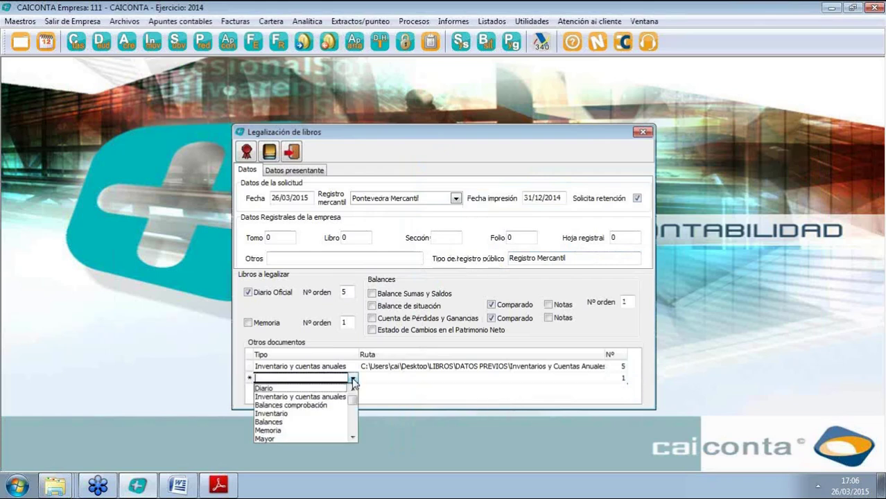
pyautogui.click(353, 431)
pyautogui.moveTo(353, 431); pyautogui.dragTo(353, 413)
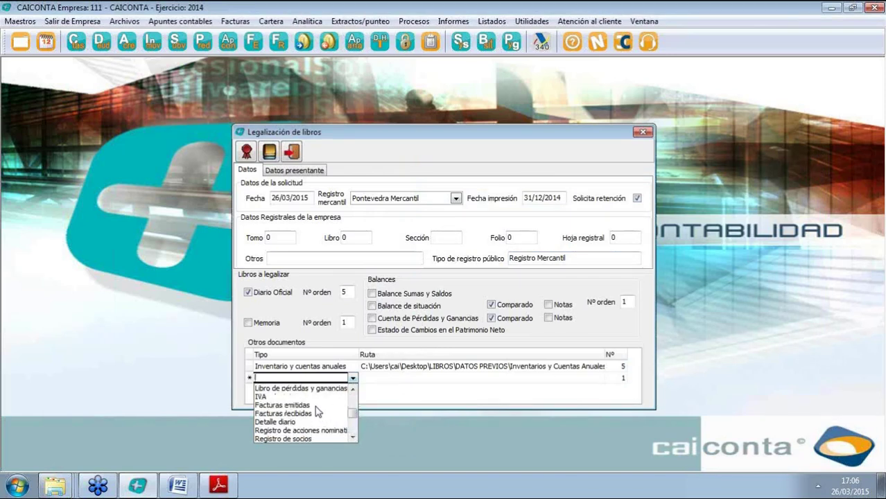
pyautogui.click(347, 435)
pyautogui.click(347, 434)
pyautogui.click(347, 434)
pyautogui.click(348, 435)
pyautogui.click(348, 435)
pyautogui.click(348, 435)
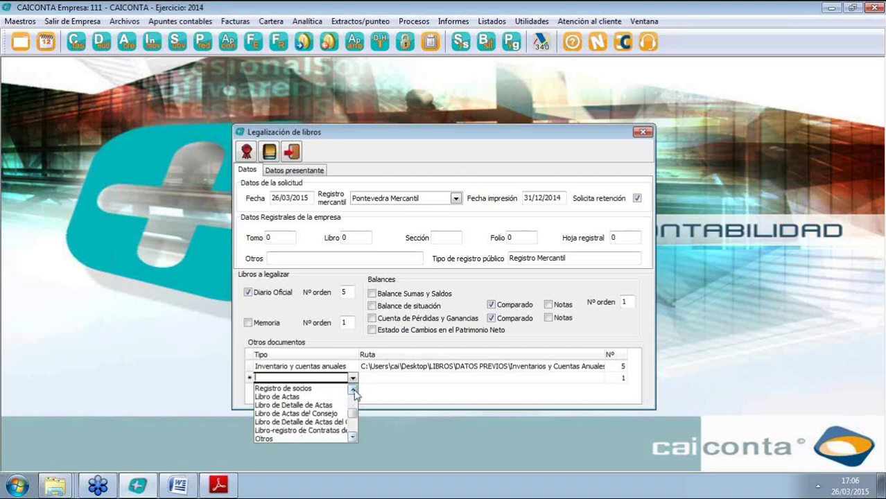
pyautogui.click(292, 398)
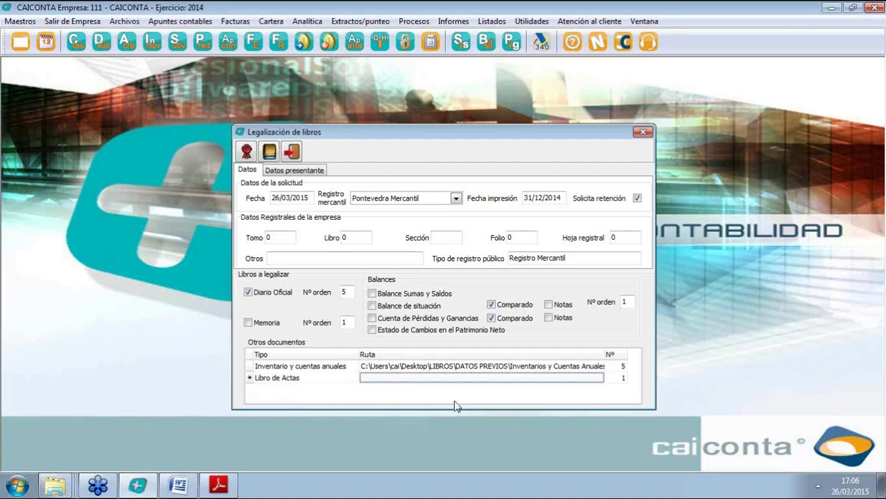
# Attach ACTA CTAS. 2011.doc from the desktop folder WEBINAR_LIBROS to the Libro de Actas entry.
pyautogui.click(491, 381)
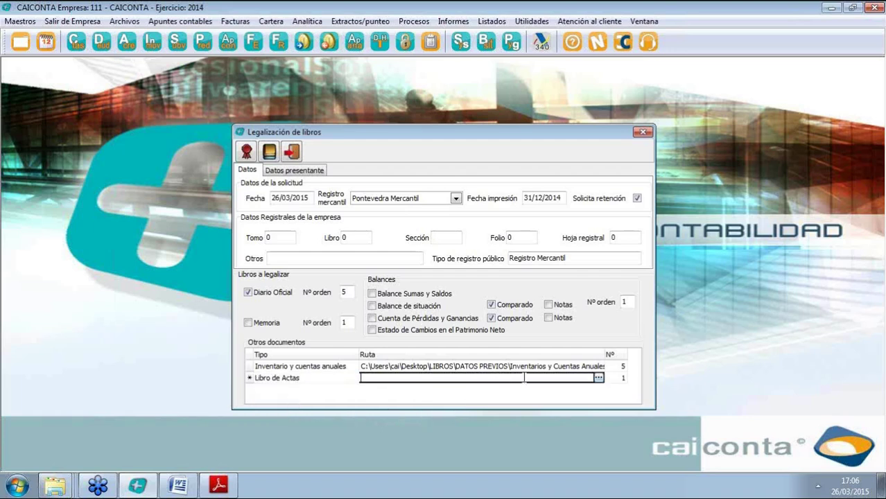
pyautogui.click(598, 377)
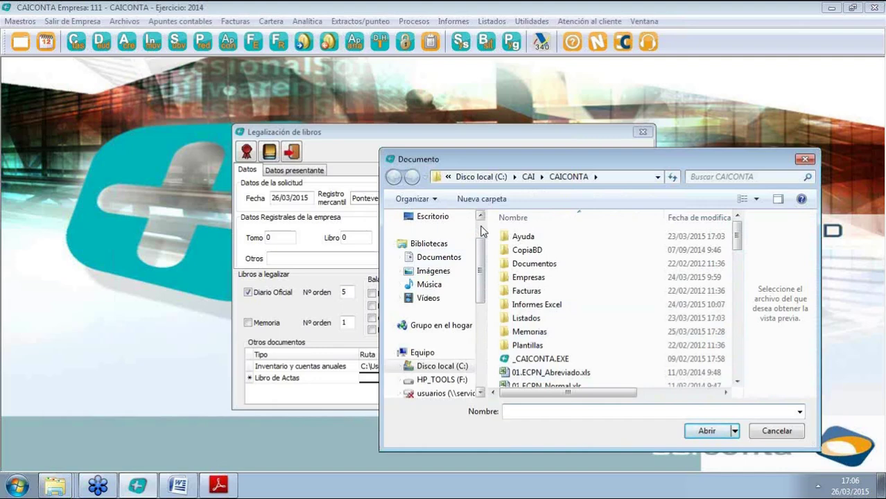
pyautogui.click(439, 222)
pyautogui.click(564, 338)
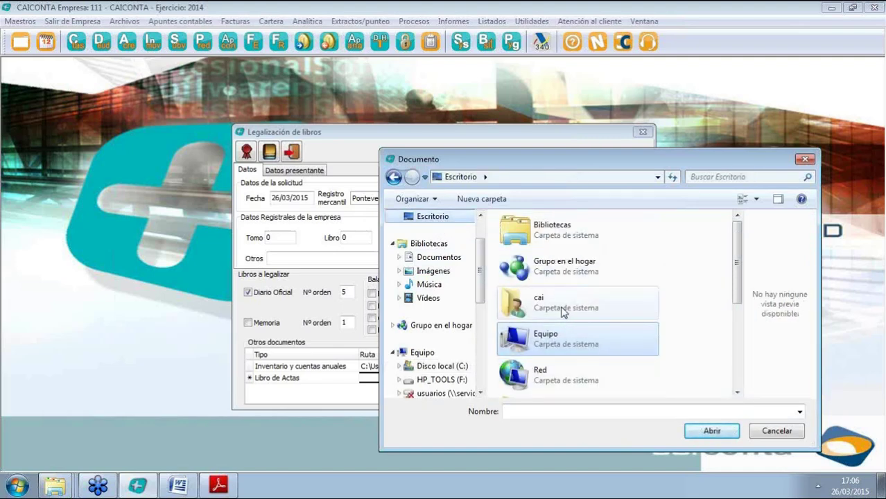
pyautogui.scroll(-5, 567, 309)
pyautogui.click(565, 249)
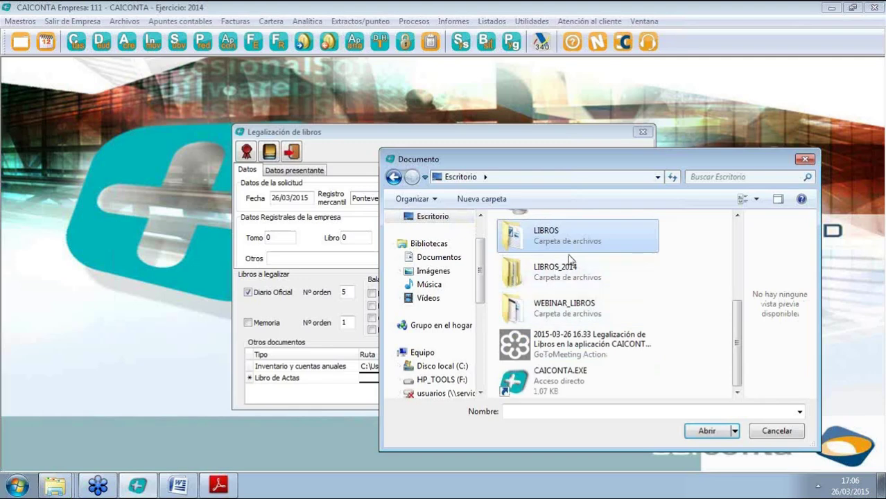
pyautogui.doubleClick(568, 307)
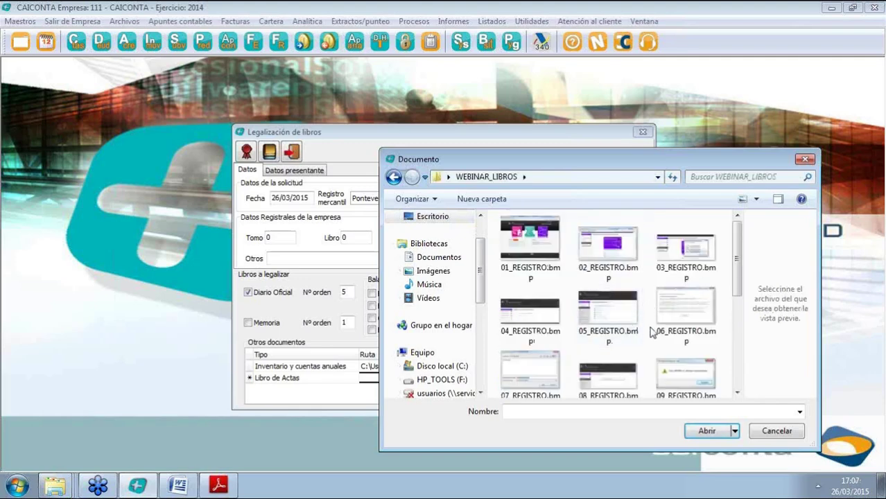
pyautogui.scroll(-3, 654, 331)
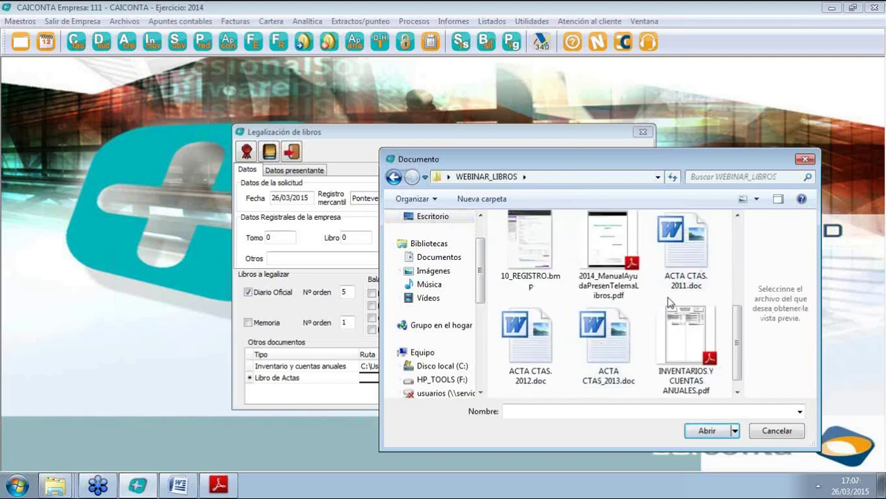
pyautogui.doubleClick(686, 263)
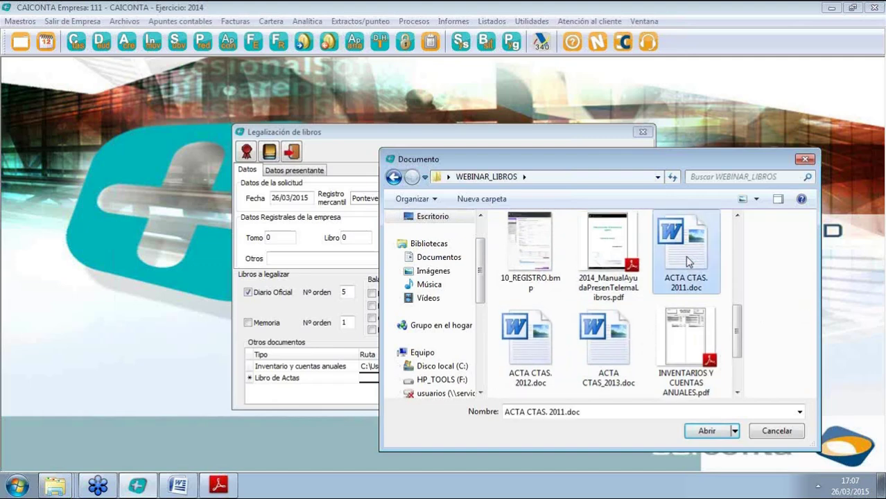
pyautogui.press('Tab')
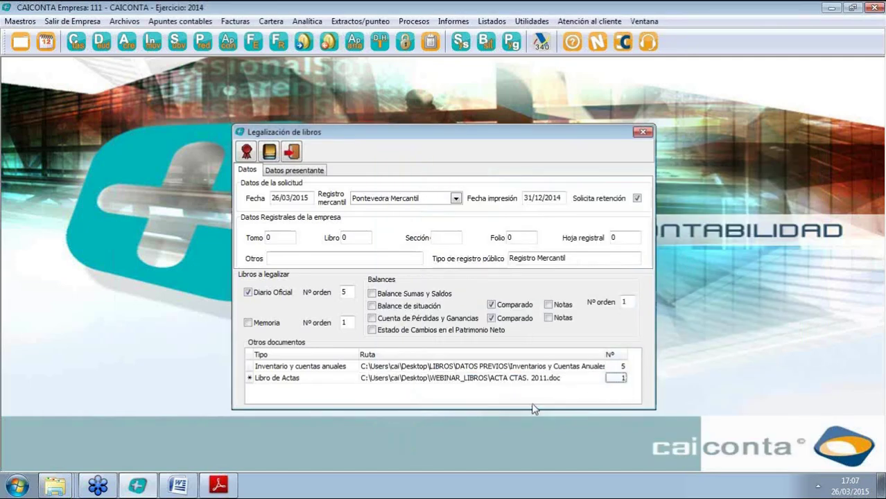
# Set the Libro de Actas order number to 2 and start a third document row.
pyautogui.click(619, 378)
pyautogui.write('2')
pyautogui.press('Tab')
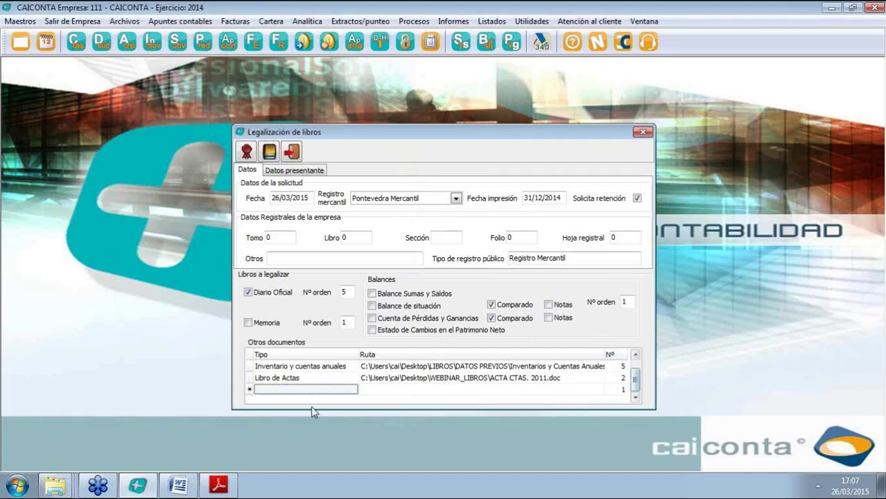
# Set the document type of the third row in Otros documentos to Libro de Actas.
pyautogui.click(347, 391)
pyautogui.click(353, 391)
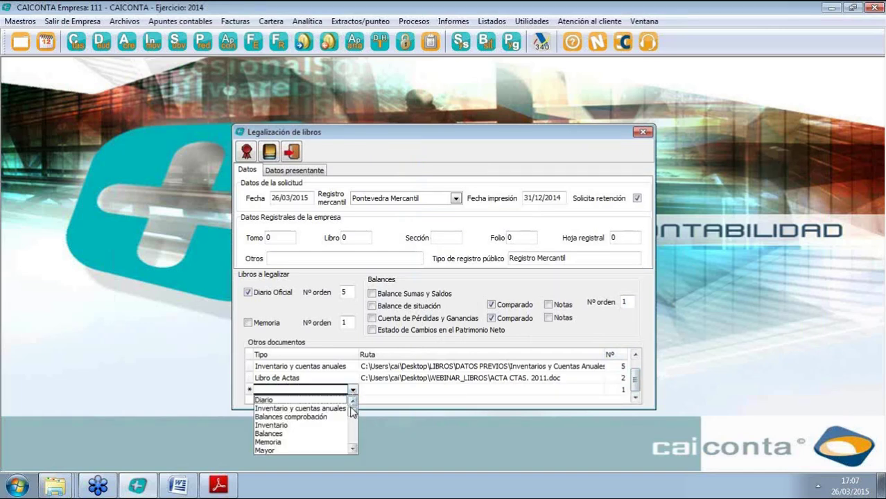
pyautogui.click(352, 439)
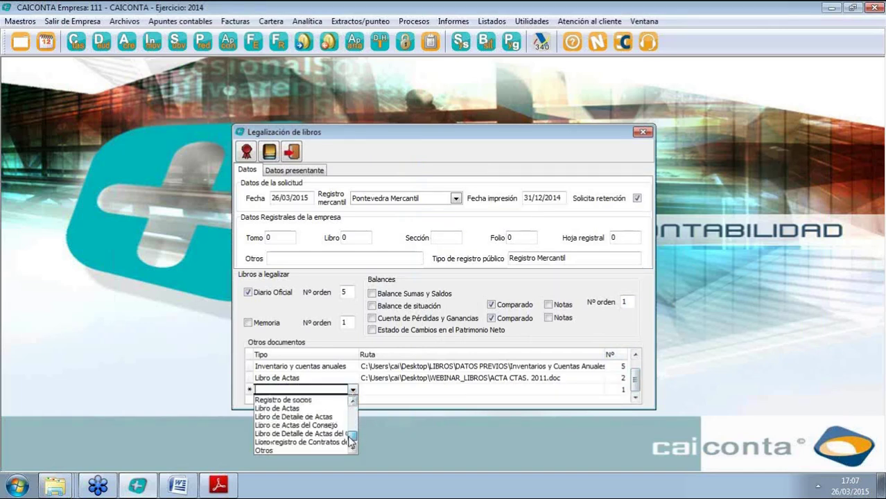
pyautogui.click(299, 409)
# Attach ACTA CTAS. 2012.doc from the desktop folder WEBINAR_LIBROS to the third document row.
pyautogui.click(450, 390)
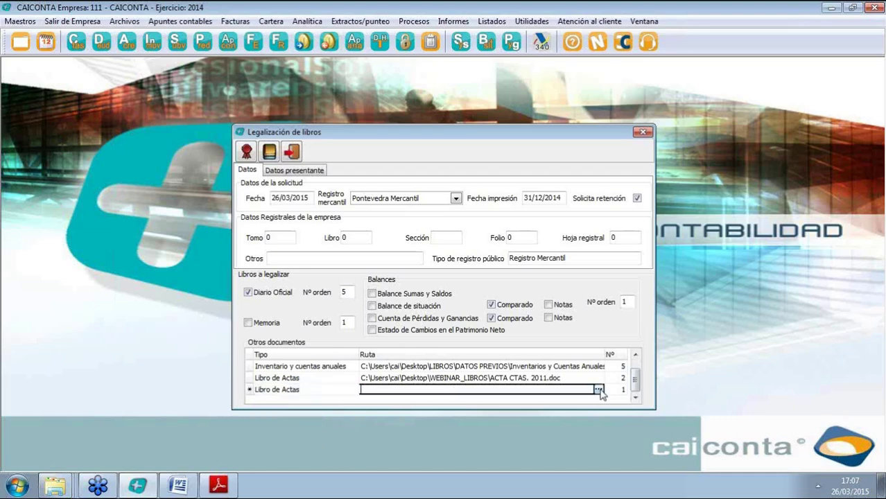
pyautogui.click(601, 390)
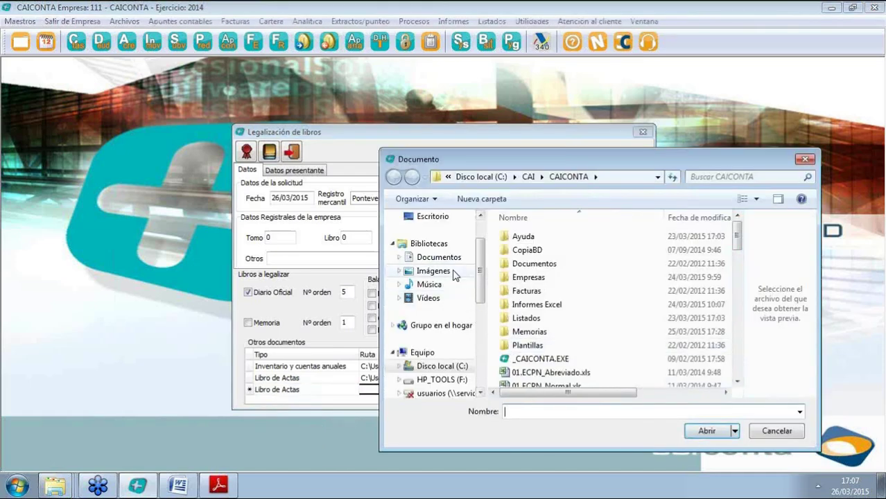
pyautogui.click(435, 222)
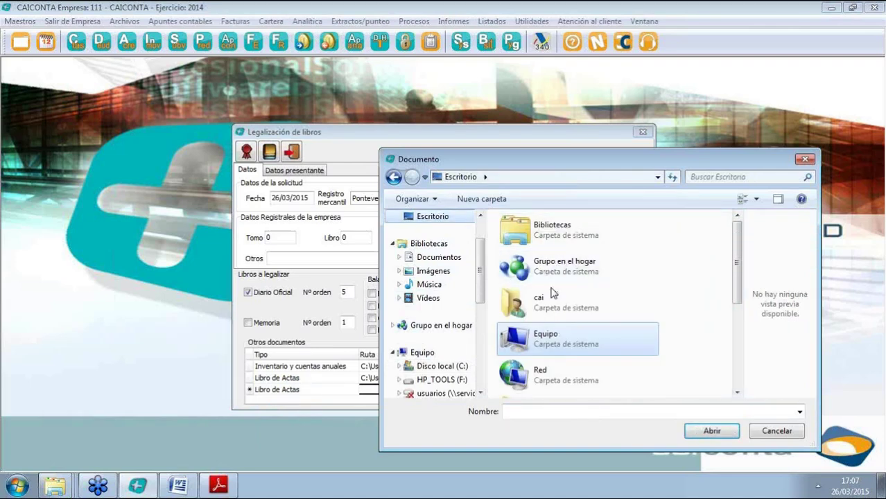
pyautogui.scroll(-3, 557, 298)
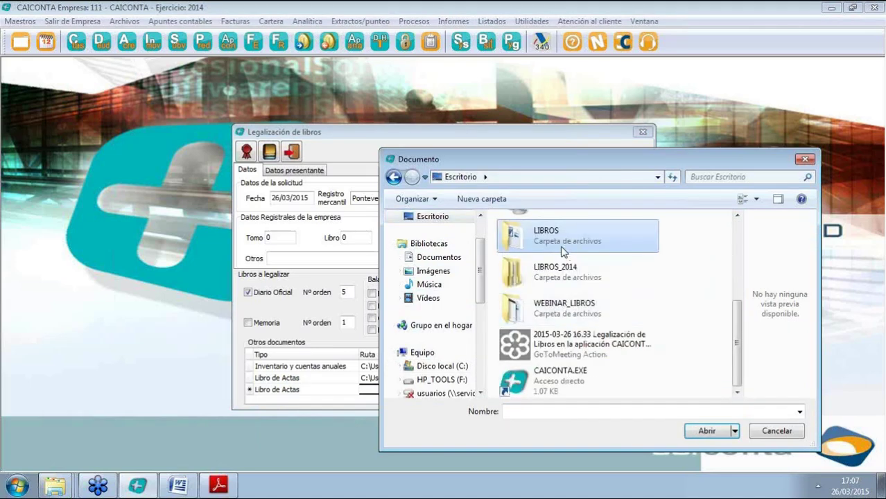
pyautogui.doubleClick(561, 312)
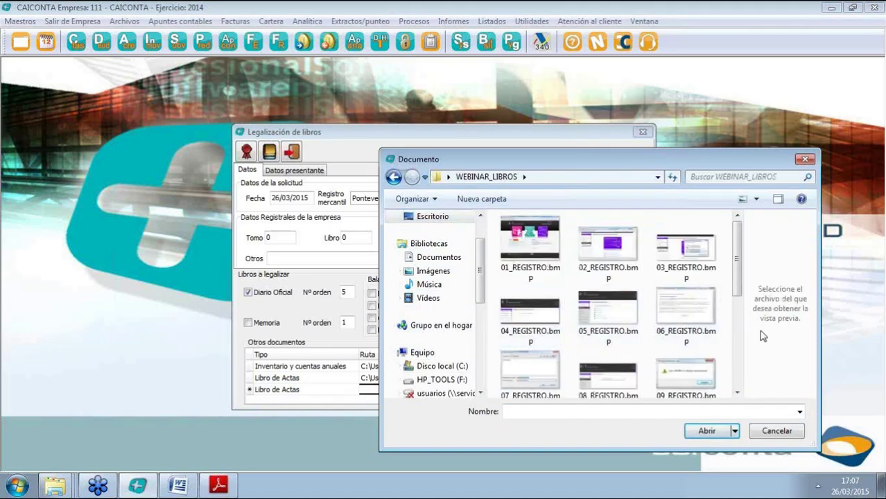
pyautogui.scroll(-3, 736, 384)
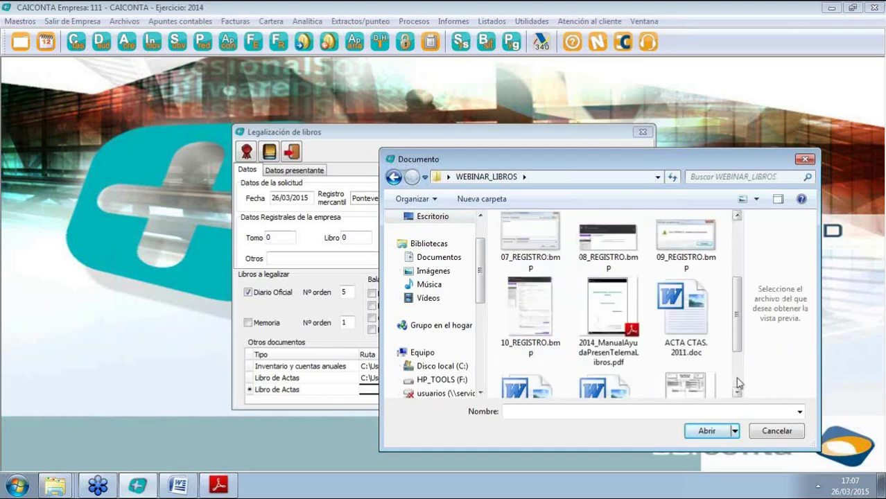
pyautogui.doubleClick(523, 387)
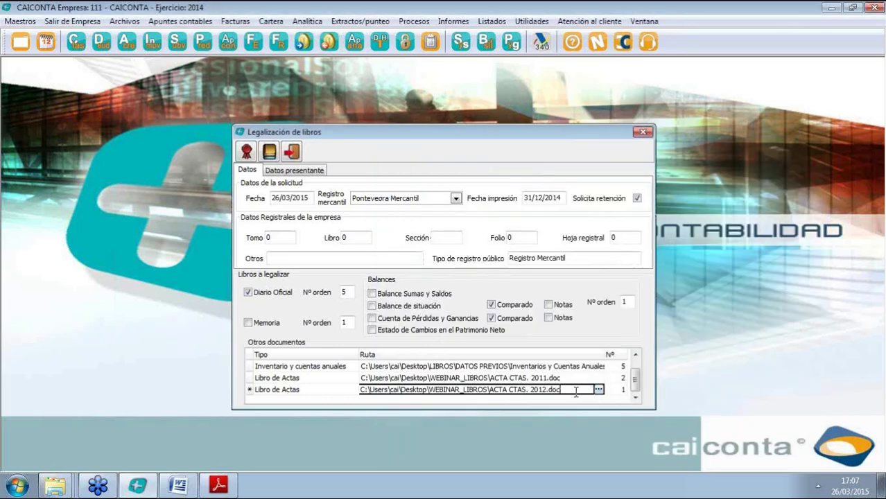
# Set the order number of the ACTA CTAS. 2012.doc entry to 3 and start a fourth document row.
pyautogui.click(626, 389)
pyautogui.write('3')
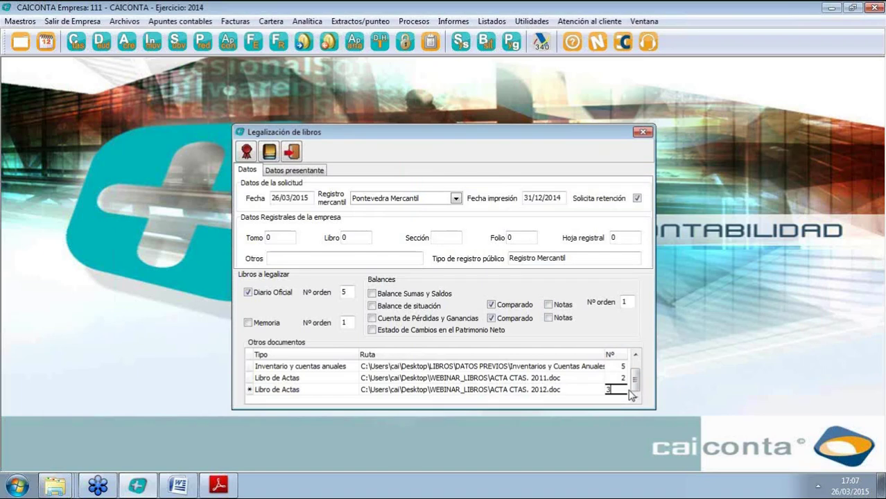
pyautogui.press('Return')
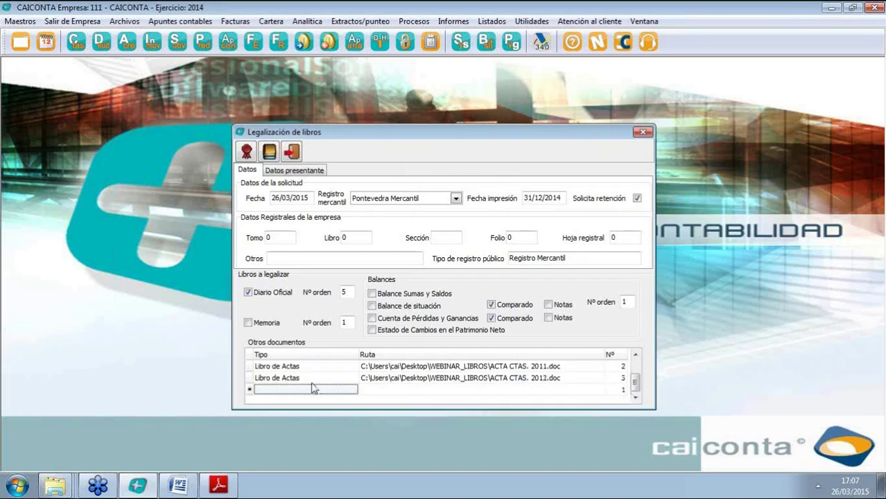
# Choose Libro de Actas as the document type of the fourth row in Otros documentos.
pyautogui.click(353, 392)
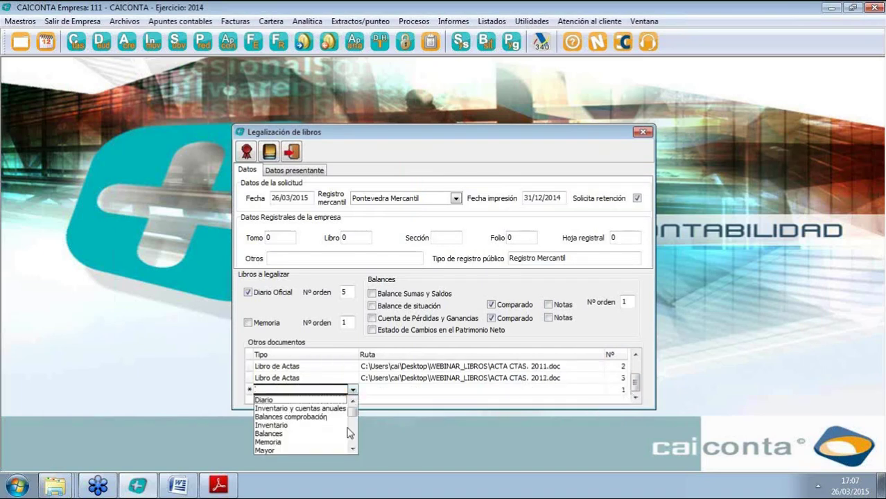
pyautogui.moveTo(353, 415); pyautogui.dragTo(353, 445)
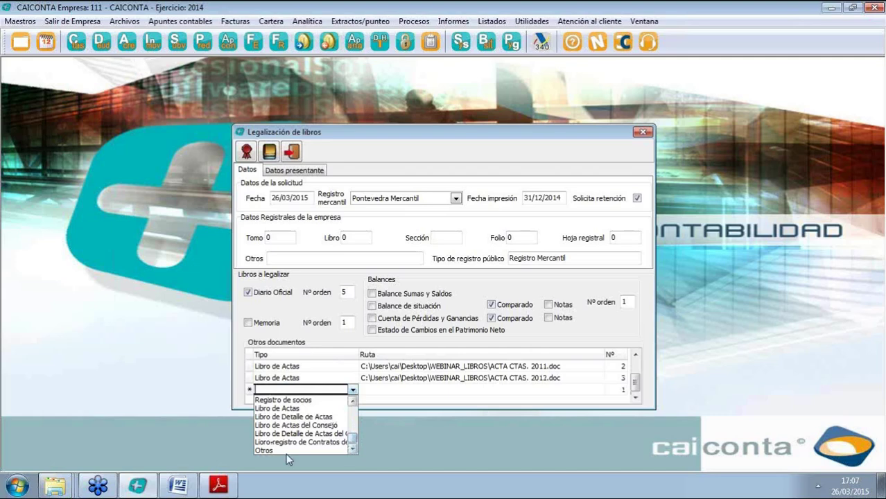
pyautogui.click(295, 408)
pyautogui.click(562, 381)
pyautogui.doubleClick(564, 383)
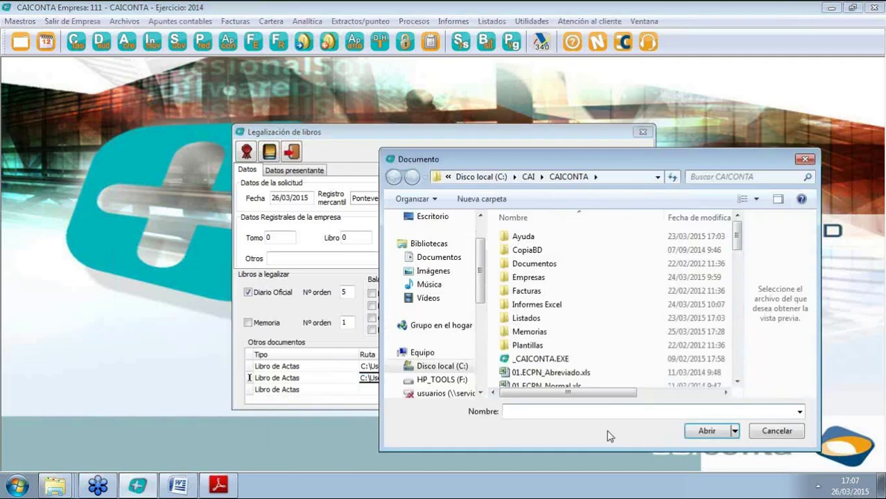
pyautogui.click(804, 160)
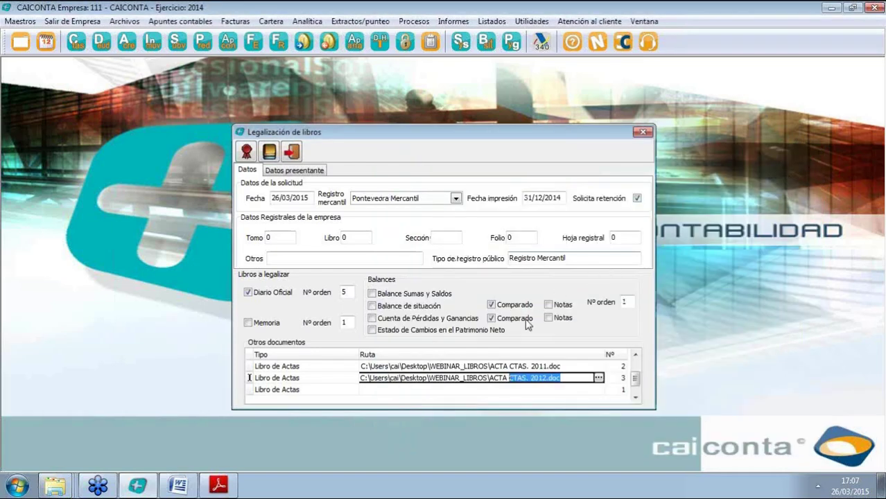
# Copy the full path of ACTA CTAS. 2012.doc into the Ruta of the fourth document row.
pyautogui.moveTo(569, 377); pyautogui.dragTo(365, 372)
pyautogui.hotkey('ctrl', 'c')
pyautogui.click(382, 390)
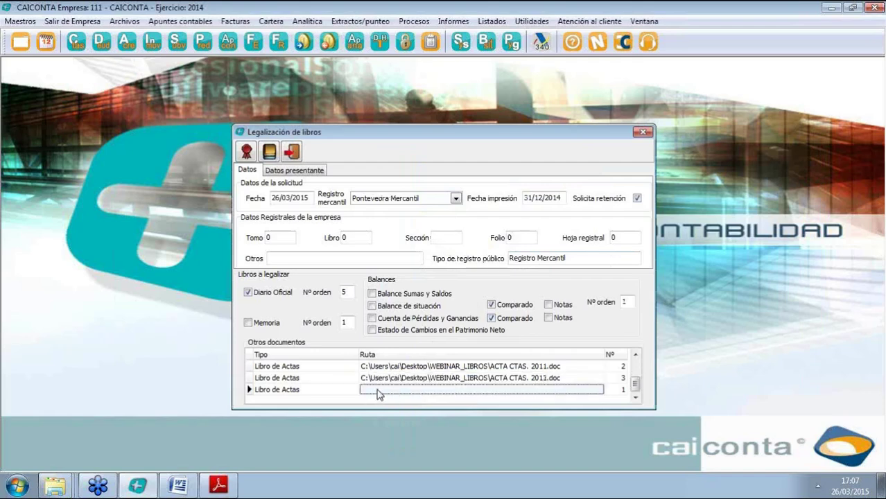
pyautogui.hotkey('ctrl', 'v')
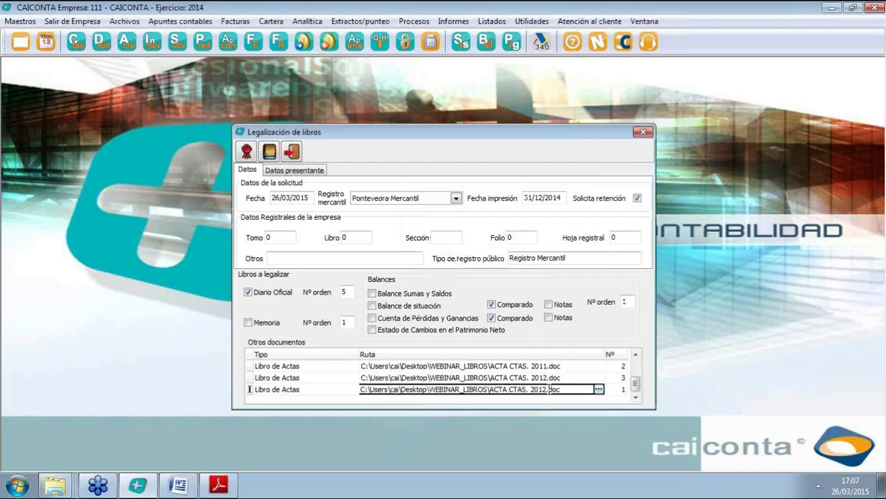
# Change the copied path to ACTA CTAS. 2013.doc and give that Libro de Actas entry order number 4.
pyautogui.press('Left')
pyautogui.press('Left')
pyautogui.press('Left')
pyautogui.press('Left')
pyautogui.press('BackSpace')
pyautogui.write('3')
pyautogui.press('Tab')
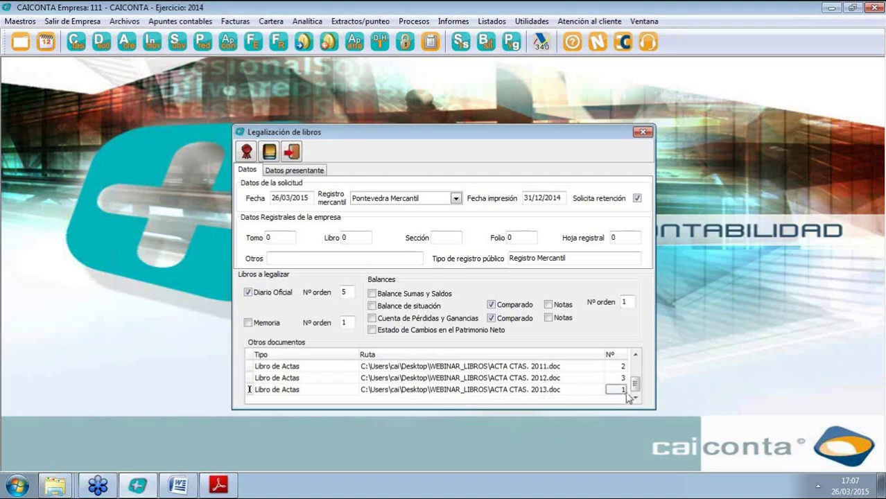
pyautogui.write('4')
pyautogui.press('Tab')
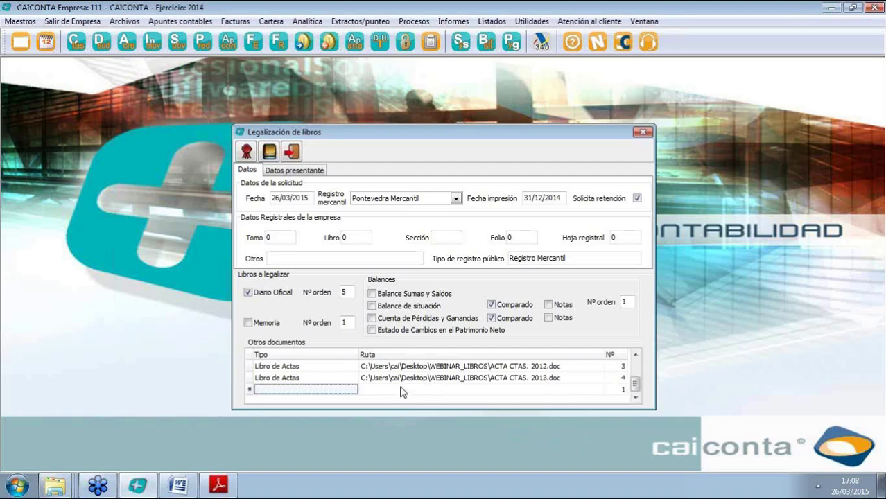
# Review the list of attached documents and the print options of the official books, accepting the options.
pyautogui.click(636, 356)
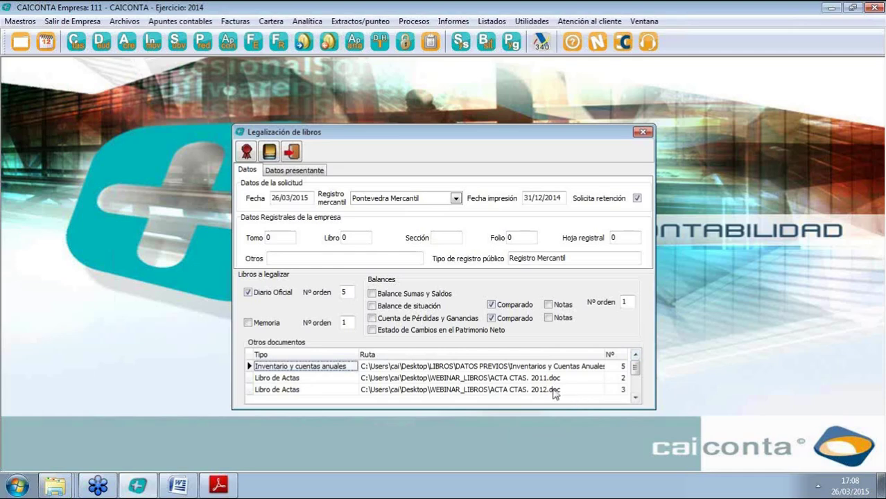
pyautogui.click(269, 152)
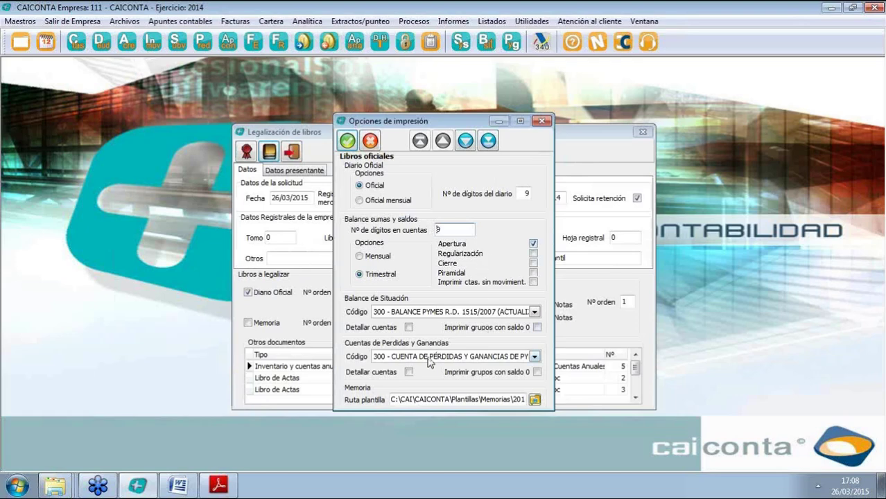
pyautogui.click(347, 142)
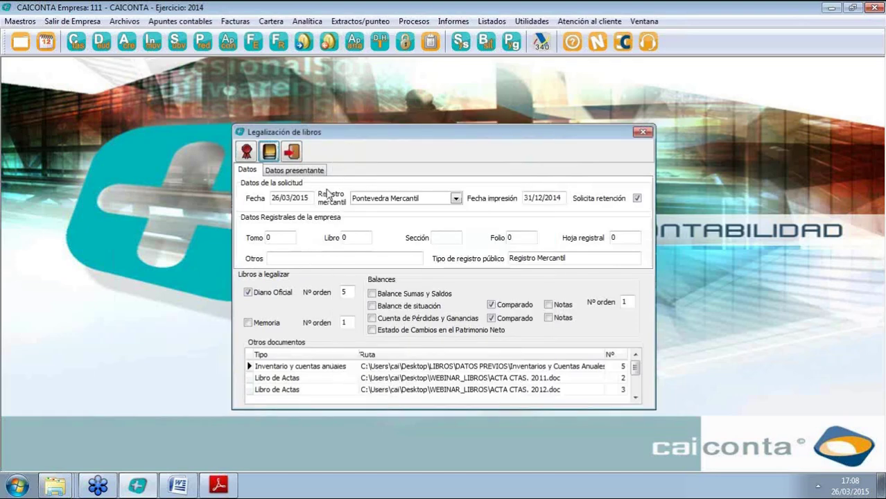
# Generate the book legalization into the desktop folder LIBROS and look through the resulting digital signature certification.
pyautogui.click(247, 152)
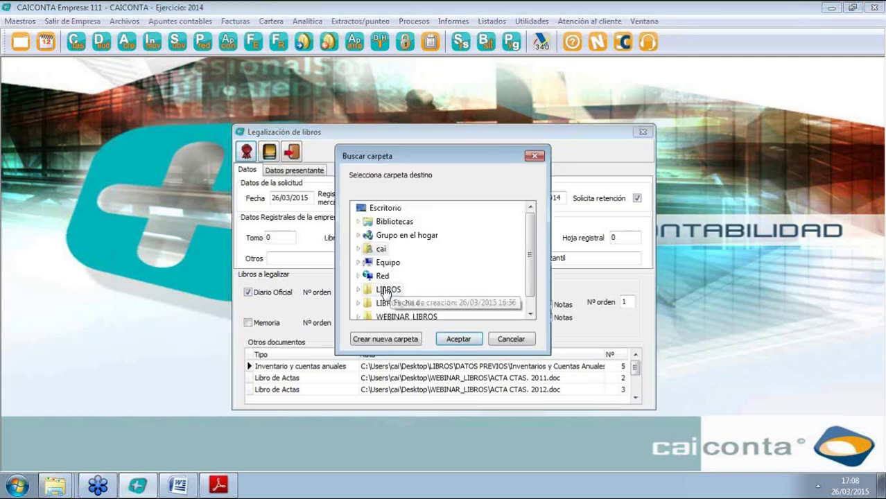
pyautogui.click(398, 290)
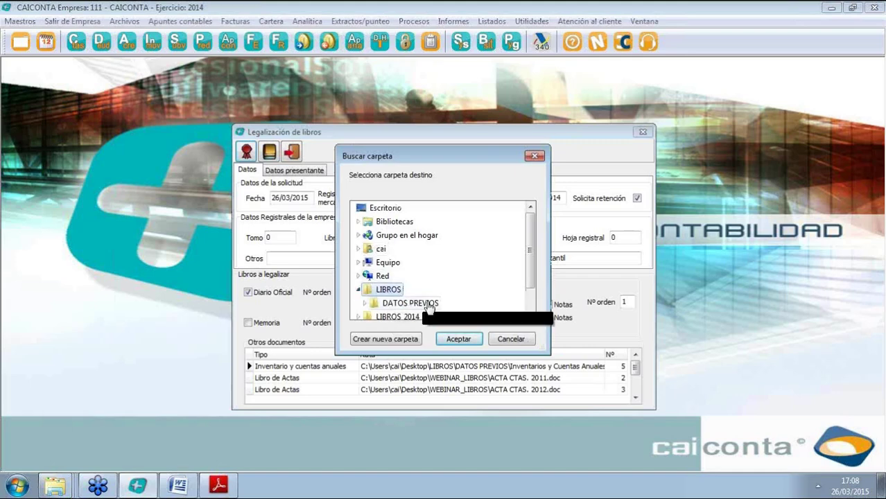
pyautogui.click(459, 341)
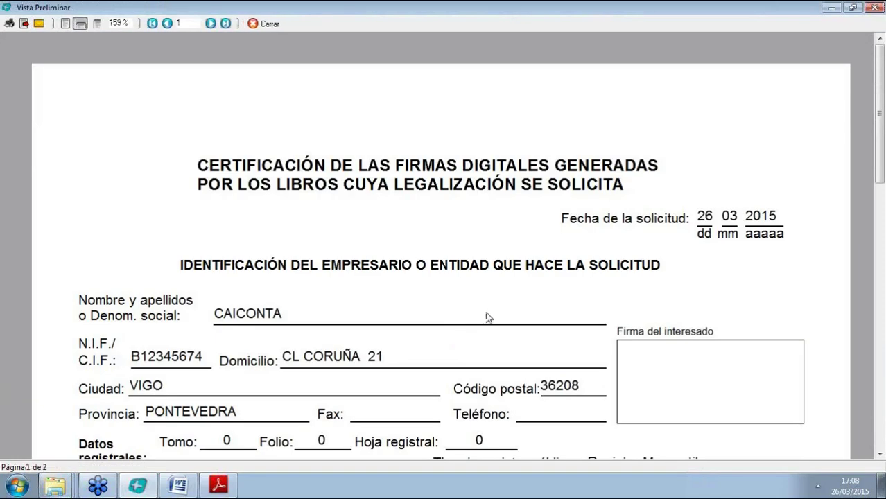
pyautogui.scroll(-3, 393, 225)
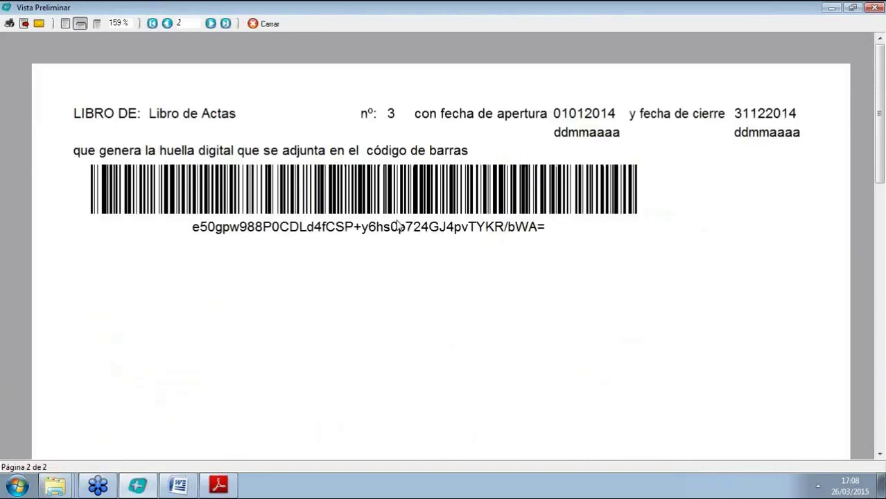
pyautogui.scroll(3, 393, 225)
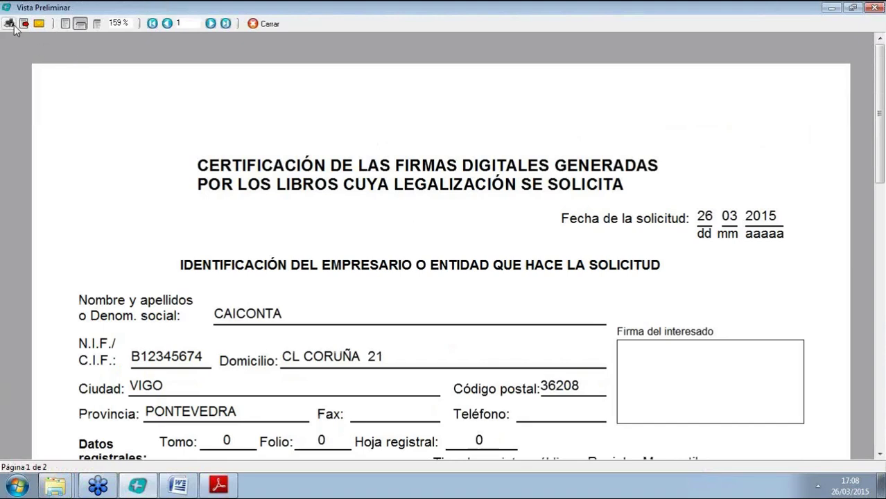
# Set the certification to print to a PDF file and name the file HUELLA.
pyautogui.click(10, 25)
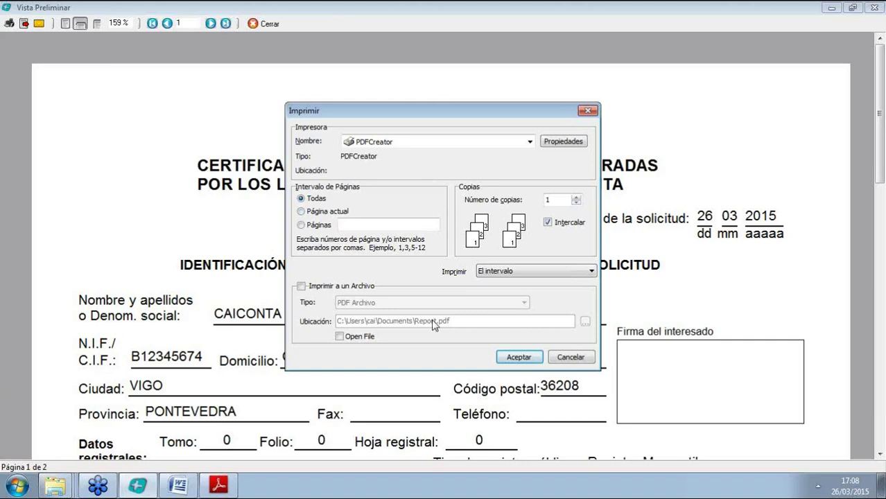
pyautogui.click(301, 286)
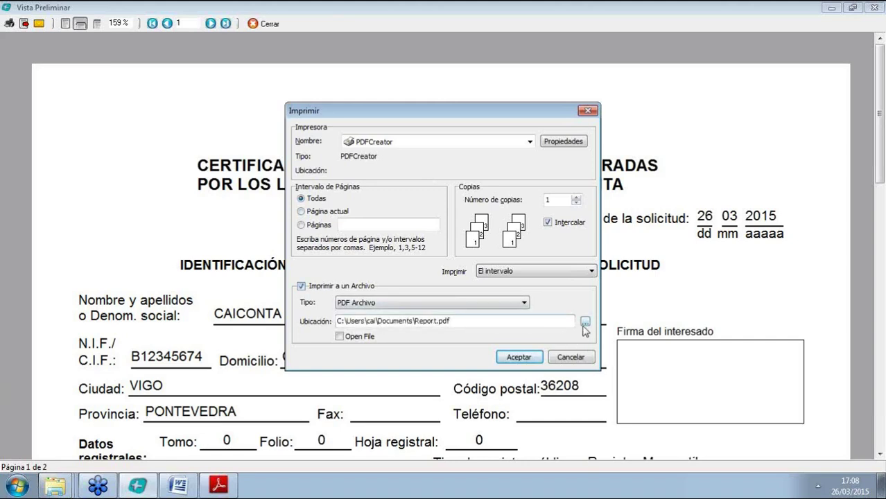
pyautogui.click(584, 324)
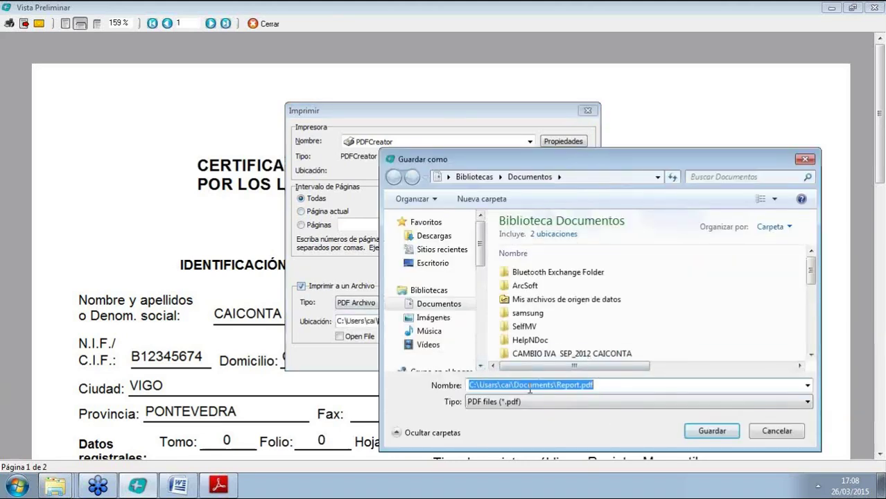
pyautogui.write('hue')
pyautogui.press('BackSpace')
pyautogui.press('BackSpace')
pyautogui.press('BackSpace')
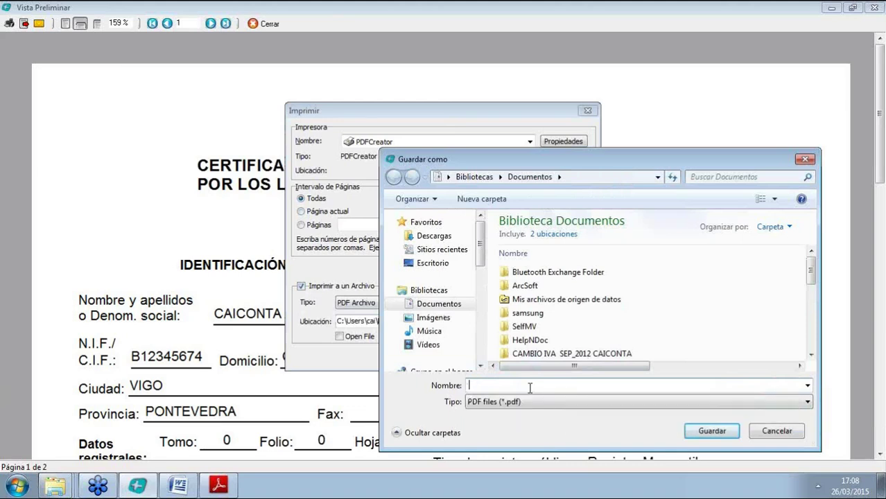
pyautogui.write('HUELLA')
# Choose the desktop folder LIBROS as the location for HUELLA and print the certification to it.
pyautogui.click(433, 263)
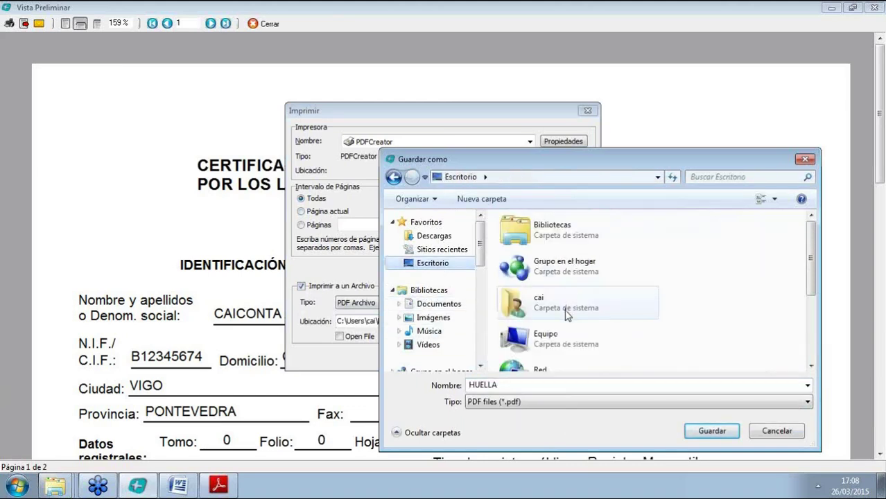
pyautogui.scroll(-3, 566, 315)
pyautogui.click(561, 288)
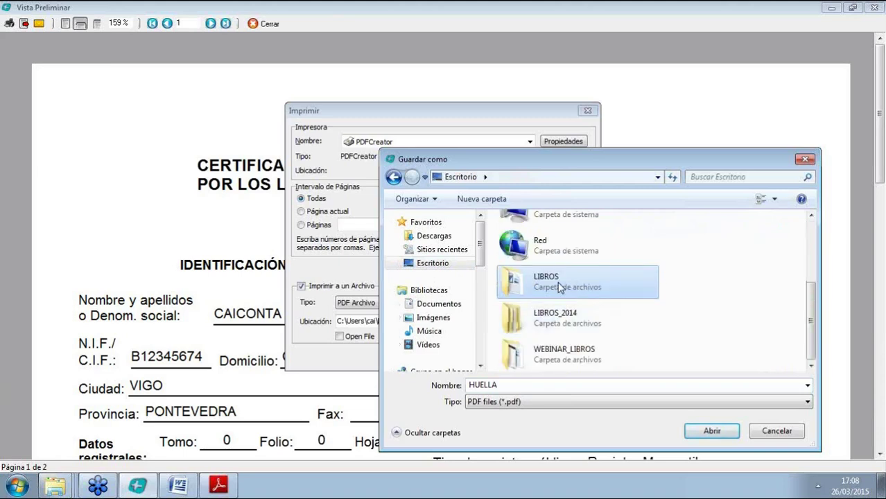
pyautogui.doubleClick(560, 276)
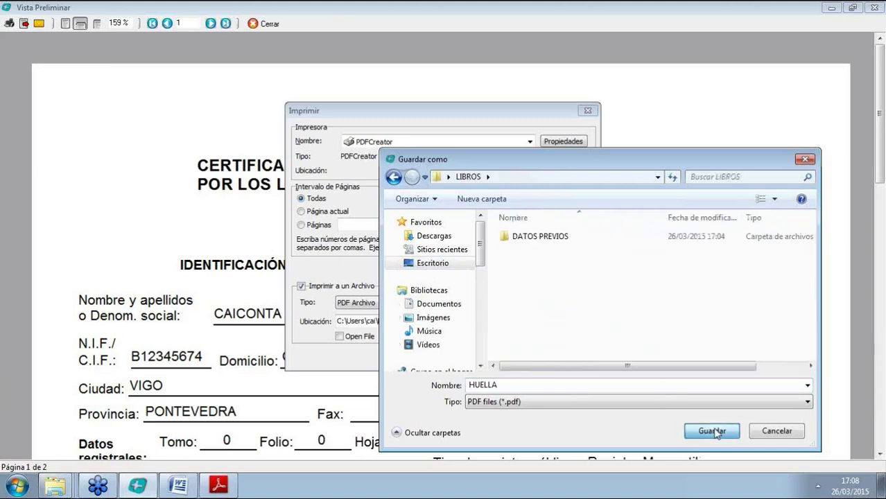
pyautogui.click(714, 431)
pyautogui.click(521, 360)
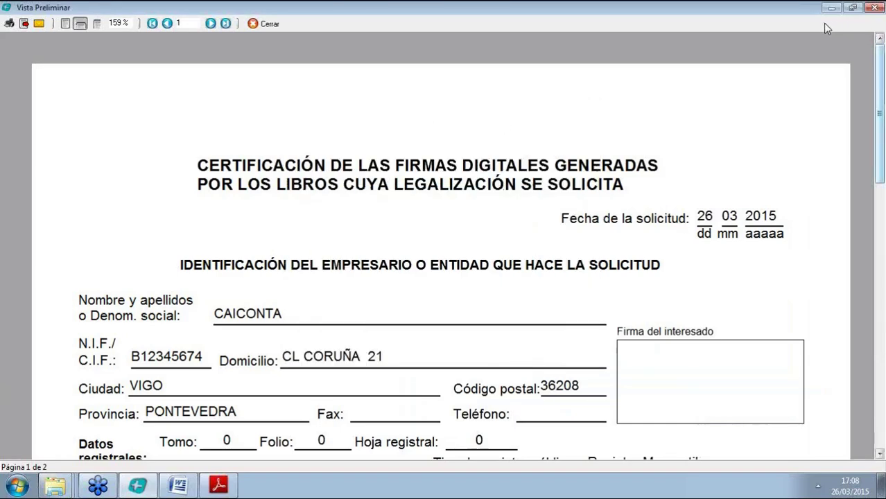
# Close the certification preview and the book legalization window, and open the LIBROS folder in Windows Explorer.
pyautogui.click(875, 8)
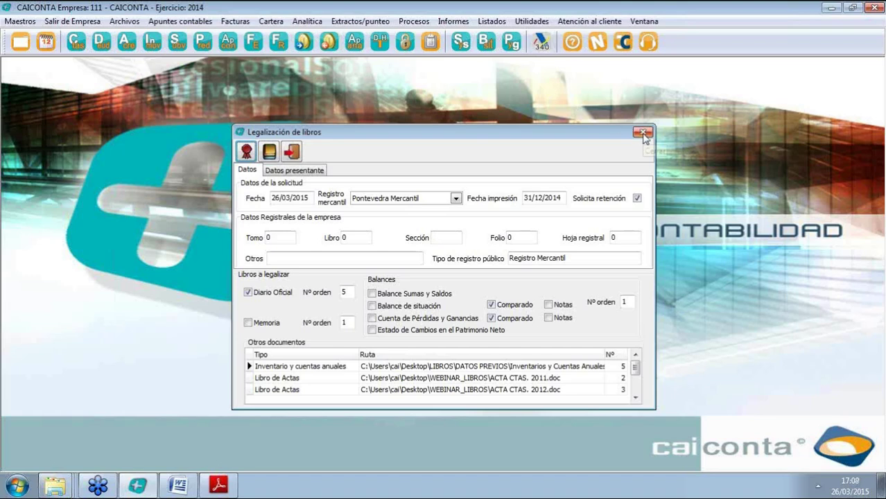
pyautogui.click(644, 134)
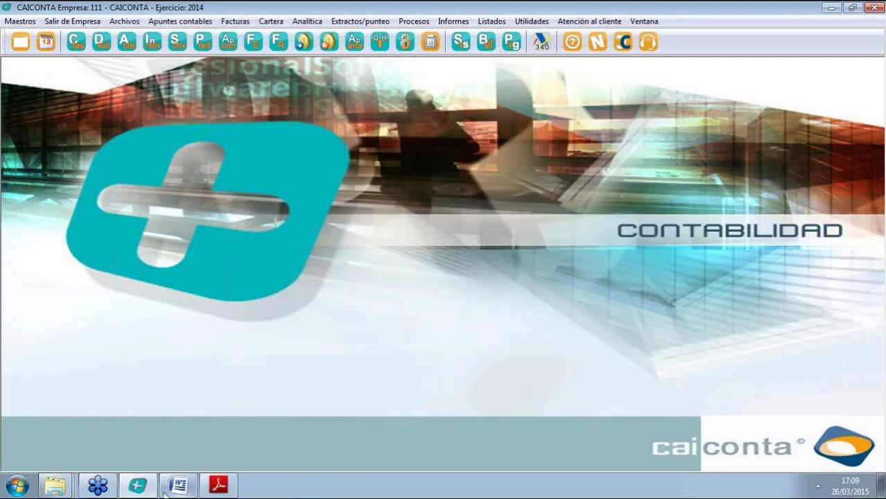
pyautogui.rightClick(50, 490)
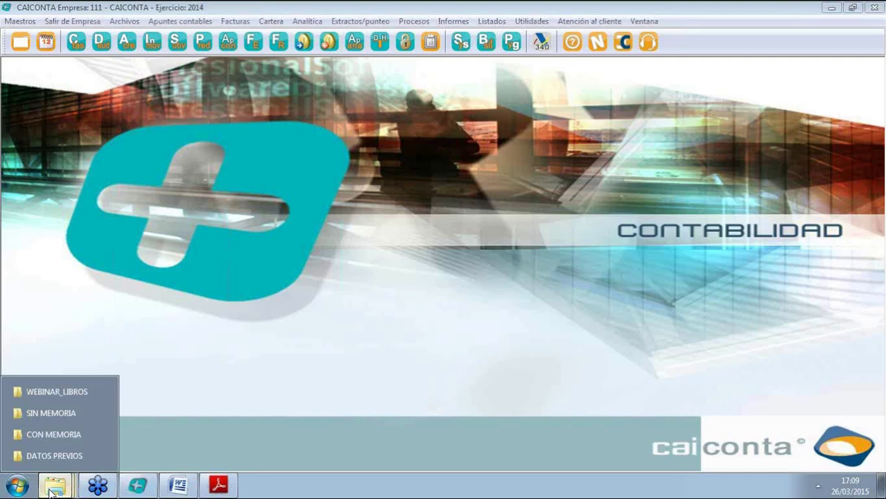
pyautogui.click(61, 455)
pyautogui.click(84, 25)
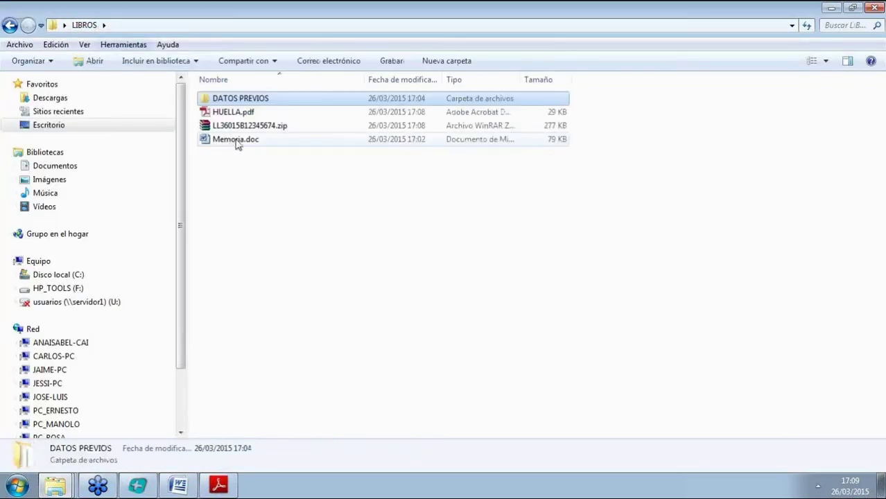
# Move Memoria.doc into the DATOS PREVIOS folder, check the generated ZIP archive and close the folder window.
pyautogui.click(232, 115)
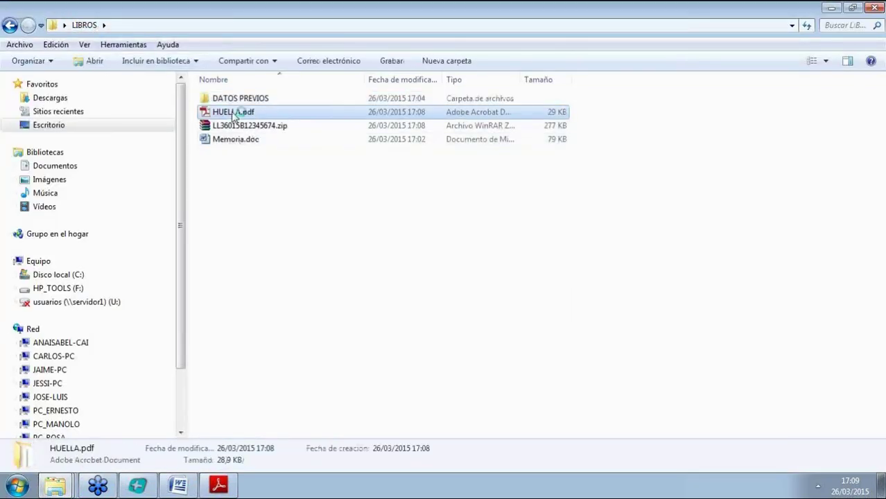
pyautogui.click(248, 142)
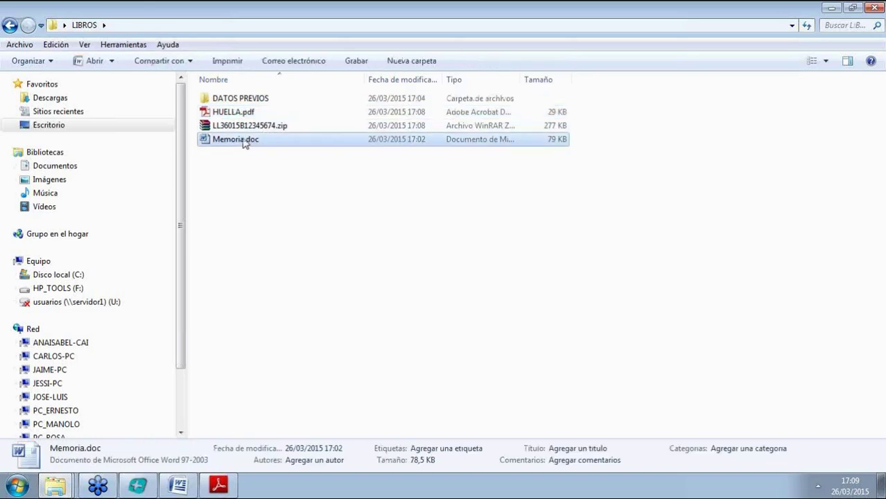
pyautogui.moveTo(256, 98); pyautogui.dragTo(256, 98)
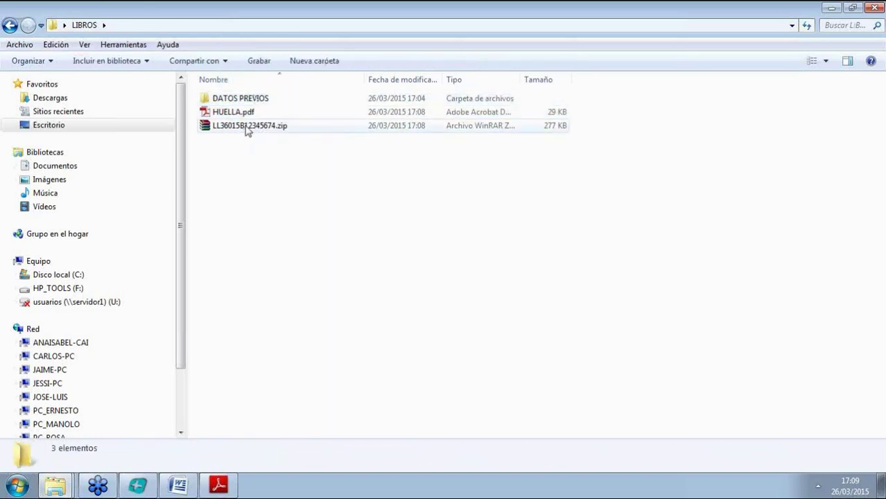
pyautogui.click(321, 131)
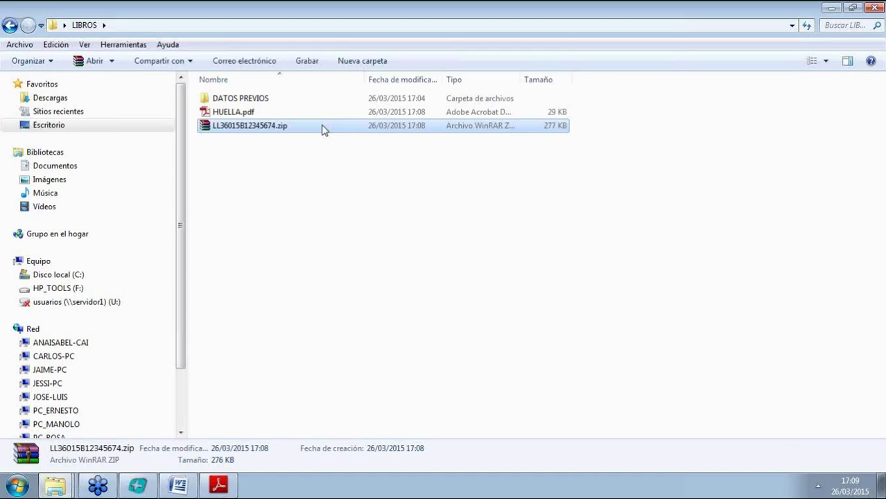
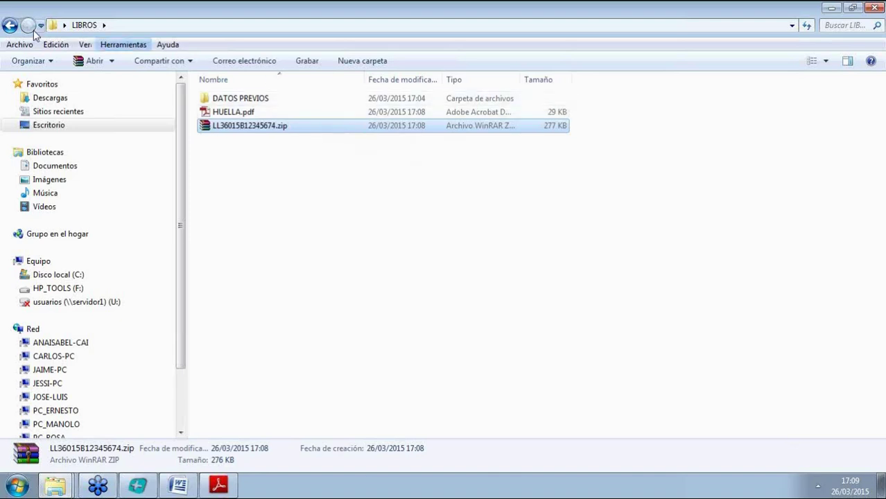
pyautogui.click(875, 9)
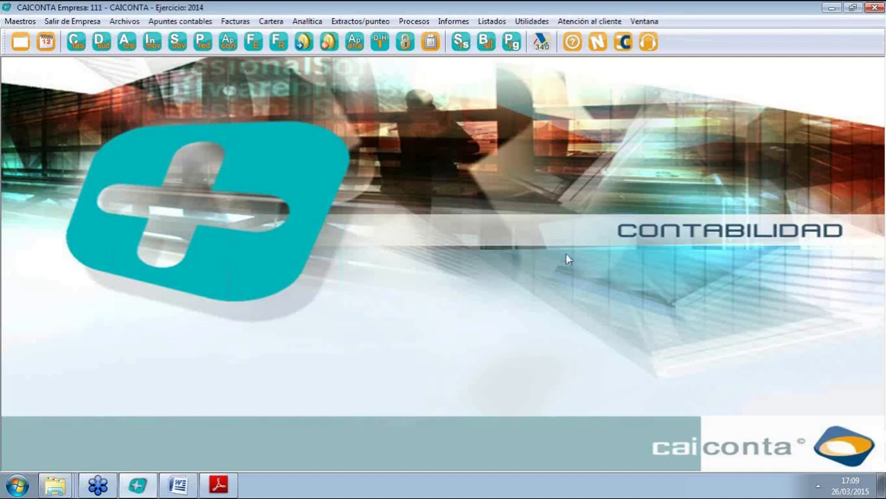
# Start a new book legalization dated 26/03/2015 with registry Pontevedra Mercantil and print date 31/12/2014.
pyautogui.click(402, 22)
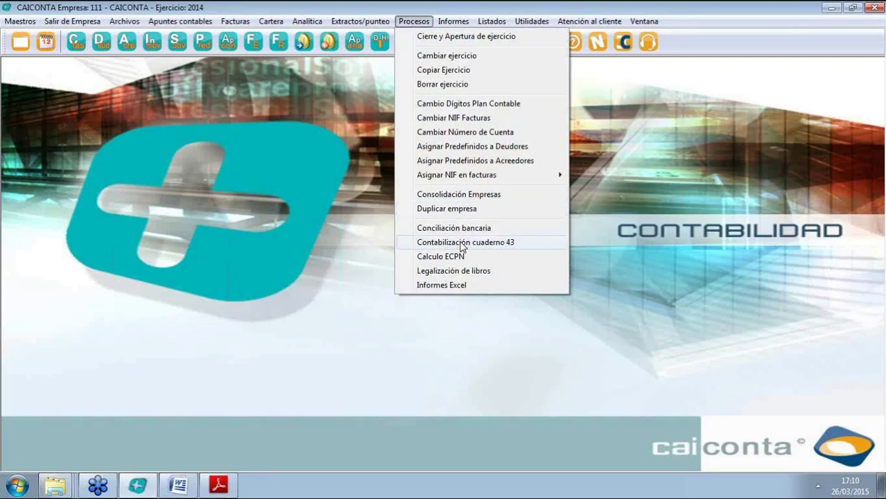
pyautogui.click(464, 271)
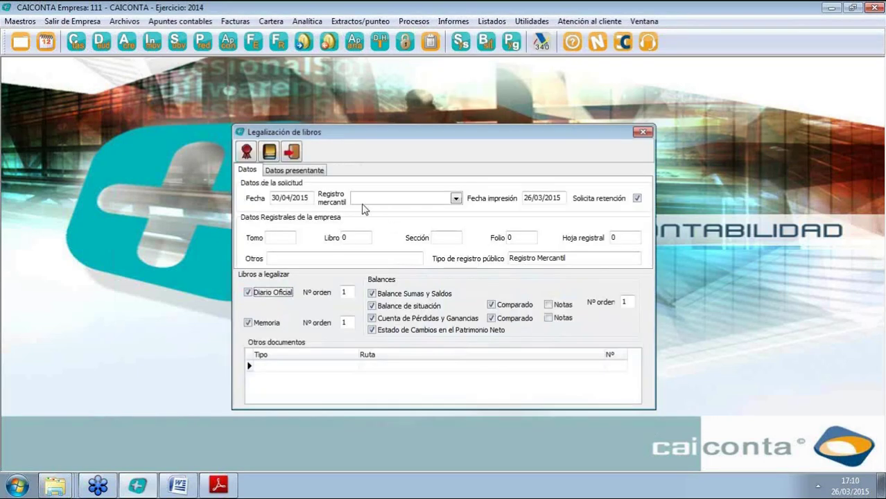
pyautogui.click(308, 199)
pyautogui.write('26/0')
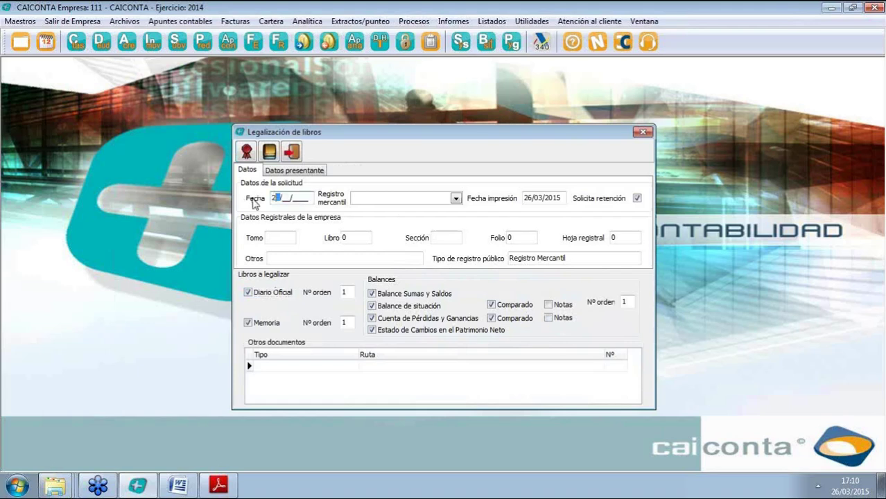
pyautogui.write('3/2015')
pyautogui.click(357, 201)
pyautogui.write('Pontevedra Mercantil')
pyautogui.press('Tab')
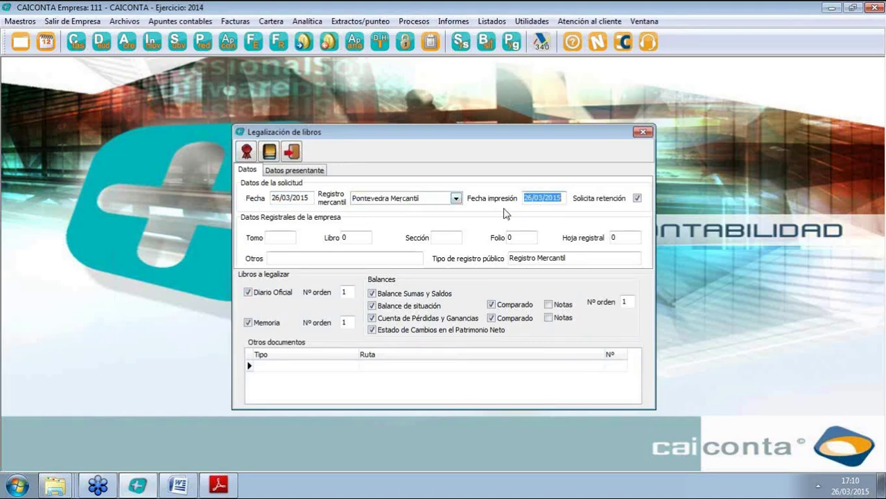
pyautogui.write('31/12/201')
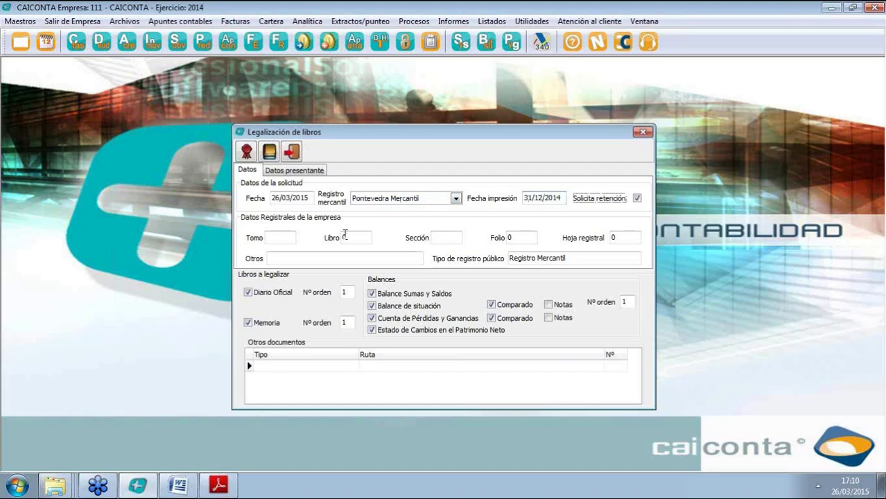
# Set Tomo to 0, exclude the Memoria from the books to legalize, and check the presenter's data.
pyautogui.click(271, 238)
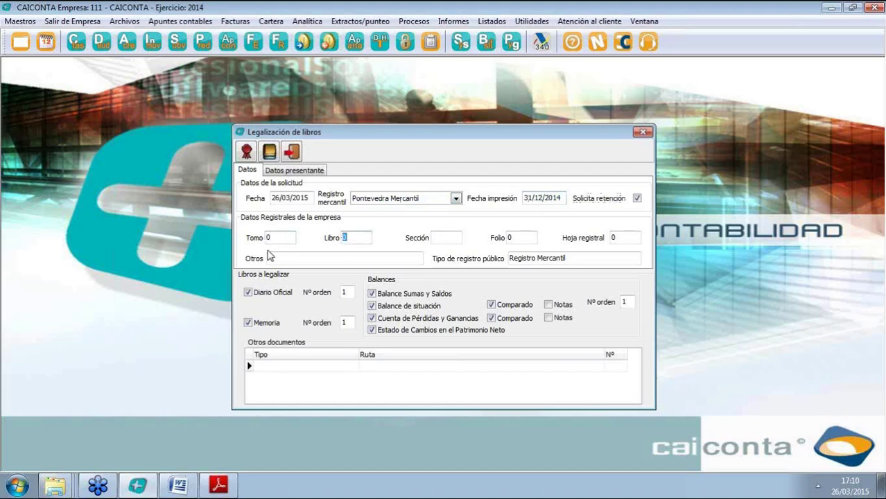
pyautogui.click(249, 323)
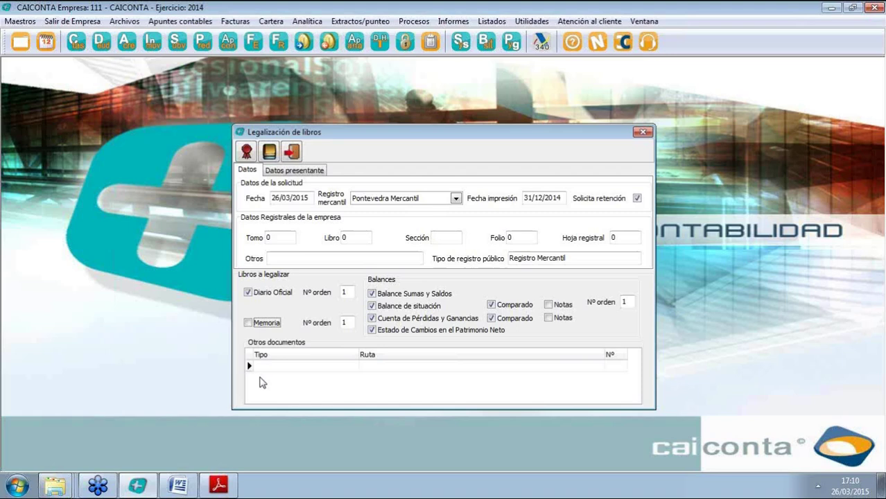
pyautogui.click(304, 173)
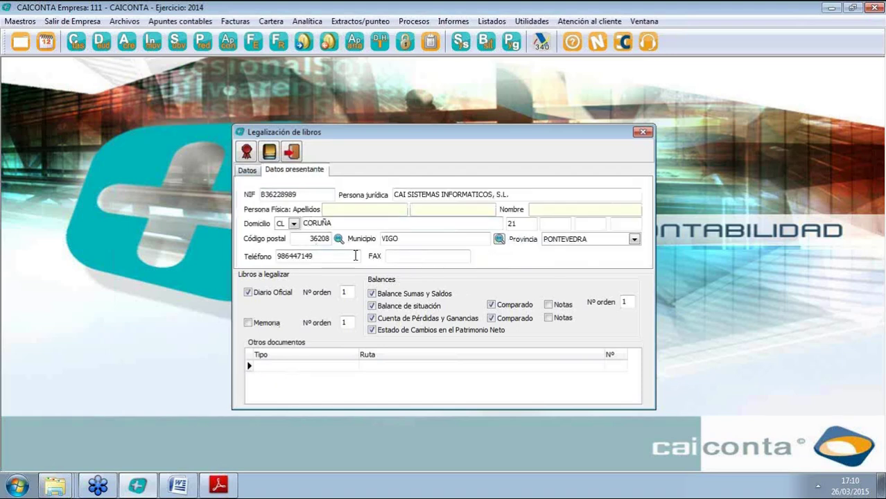
pyautogui.moveTo(303, 195); pyautogui.dragTo(261, 195)
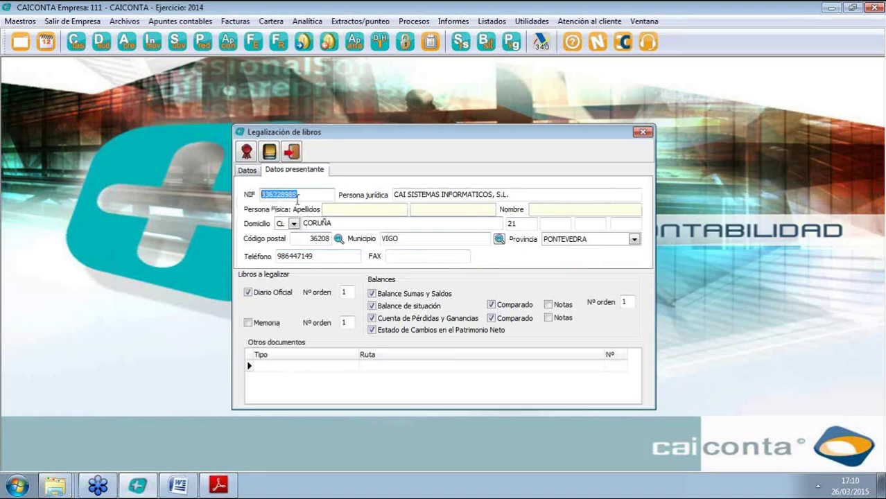
pyautogui.click(247, 171)
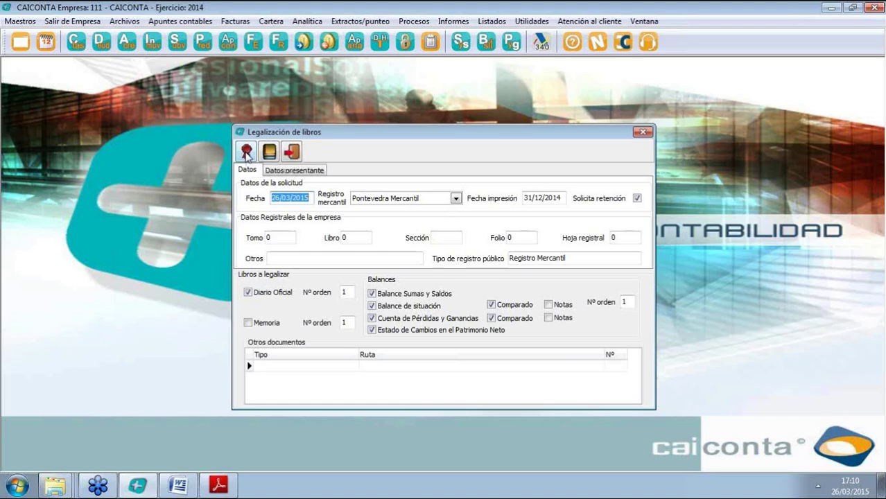
# Add an entry of type Libro de Actas to the other documents of the legalization.
pyautogui.click(324, 366)
pyautogui.click(353, 366)
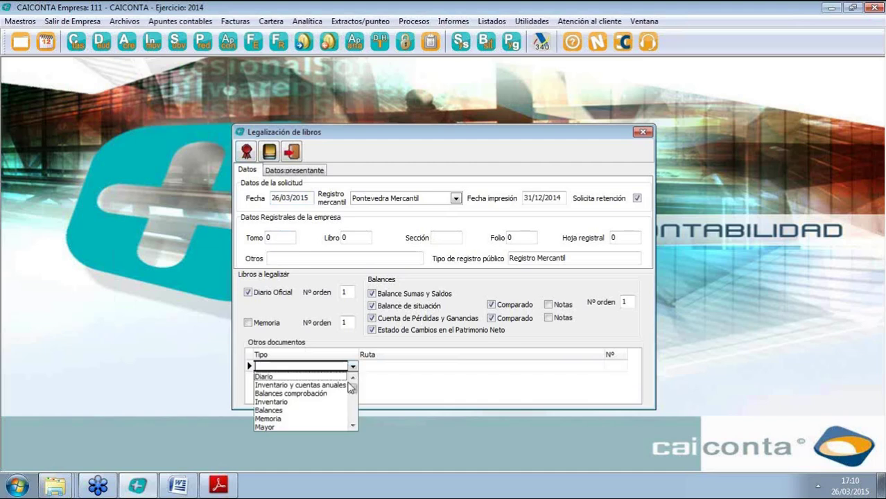
pyautogui.scroll(-2, 351, 406)
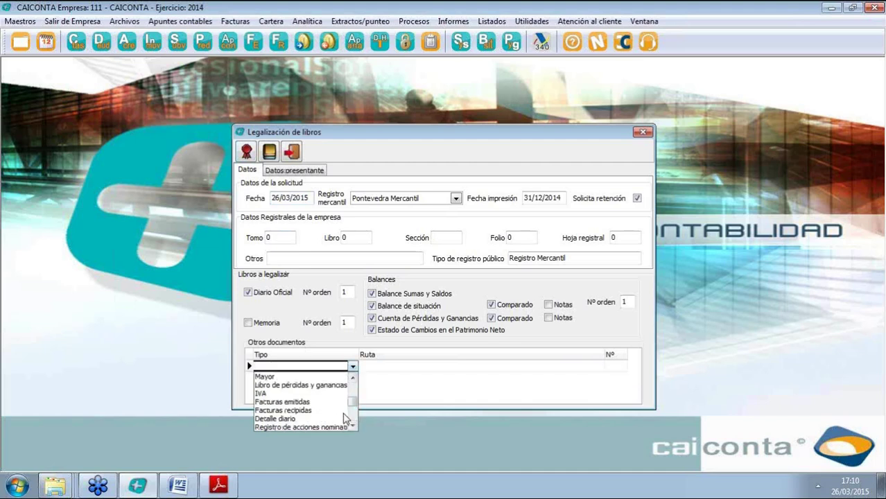
pyautogui.scroll(-2, 347, 418)
pyautogui.click(275, 394)
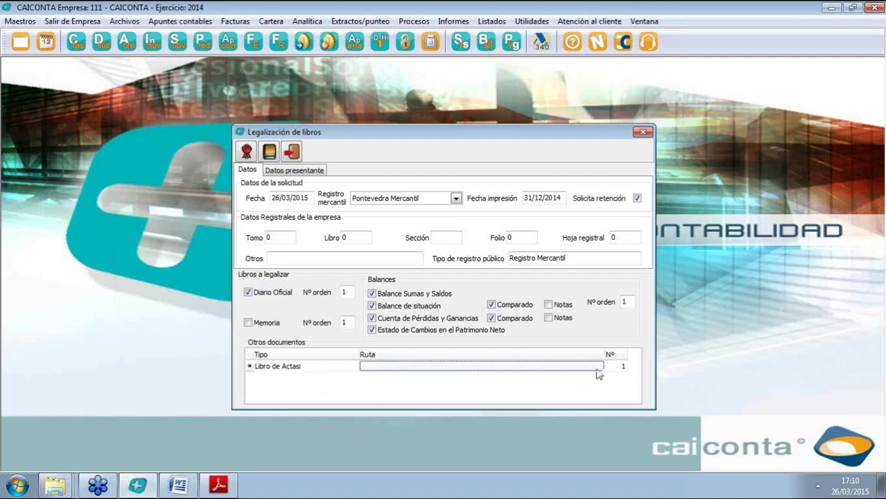
# Attach ACTA CTAS_2013.doc from the desktop folder WEBINAR_LIBROS to the Libro de Actas entry.
pyautogui.click(600, 368)
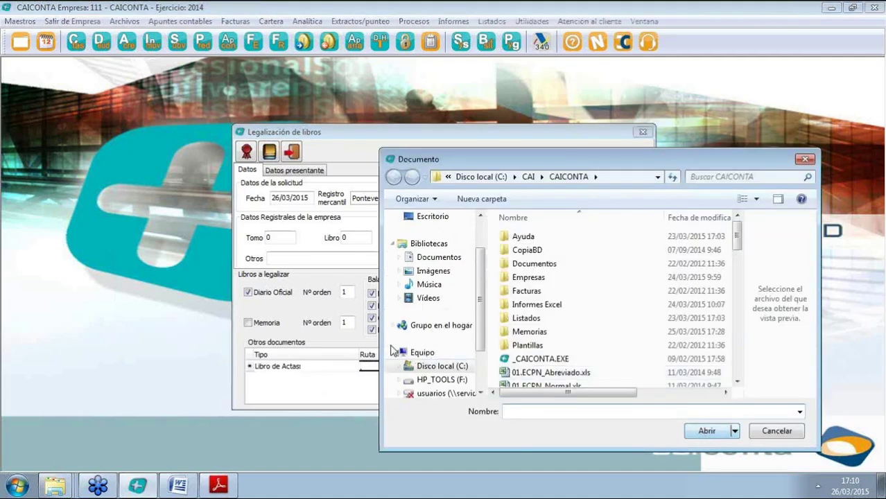
pyautogui.click(432, 216)
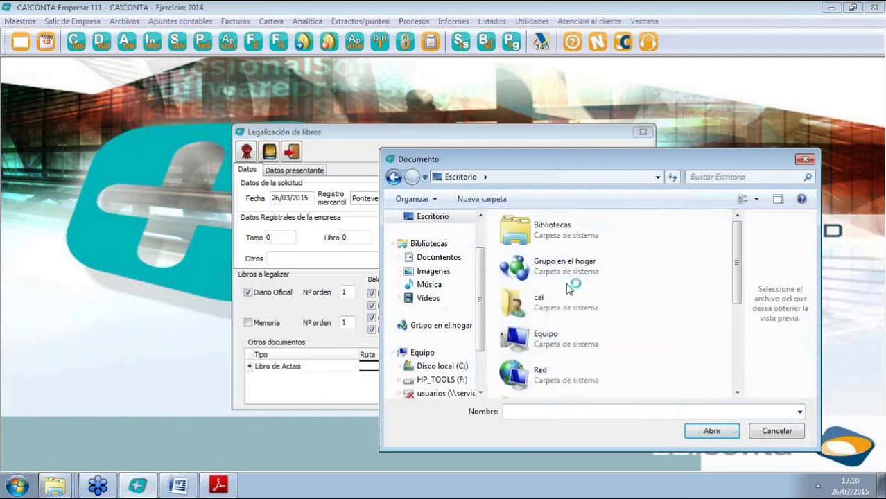
pyautogui.scroll(-5, 567, 289)
pyautogui.doubleClick(570, 311)
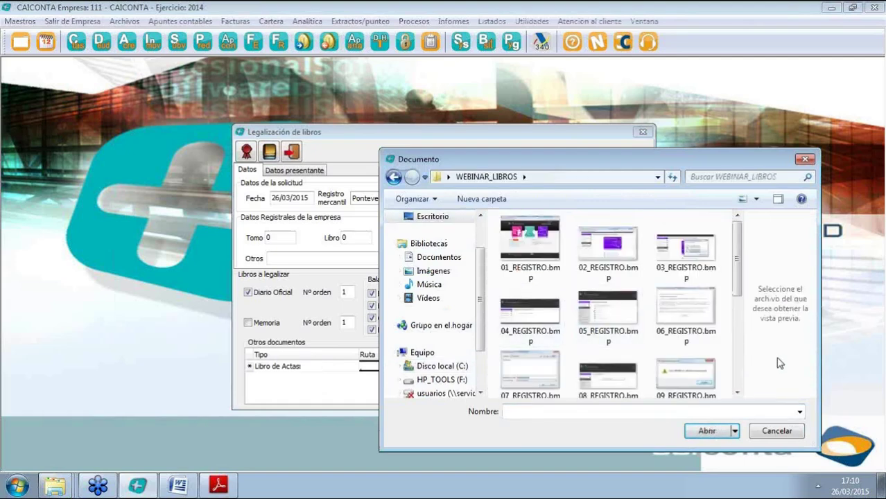
pyautogui.scroll(-3, 736, 392)
pyautogui.scroll(-3, 736, 392)
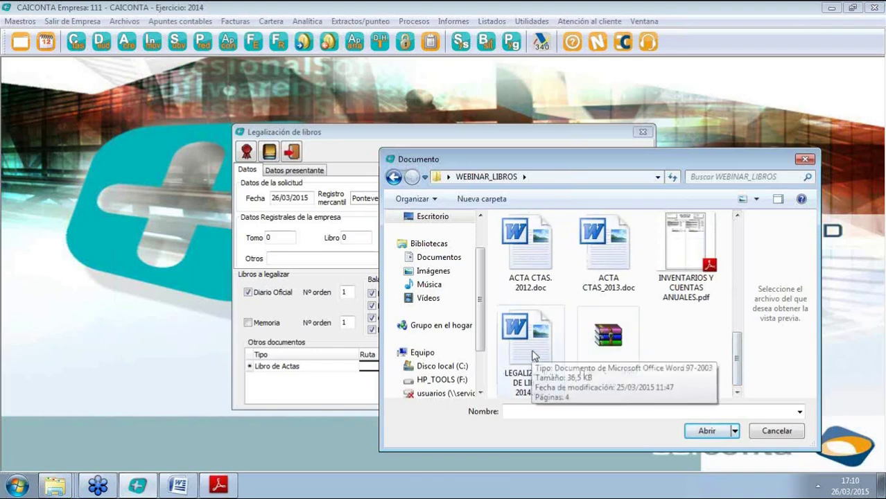
pyautogui.doubleClick(608, 250)
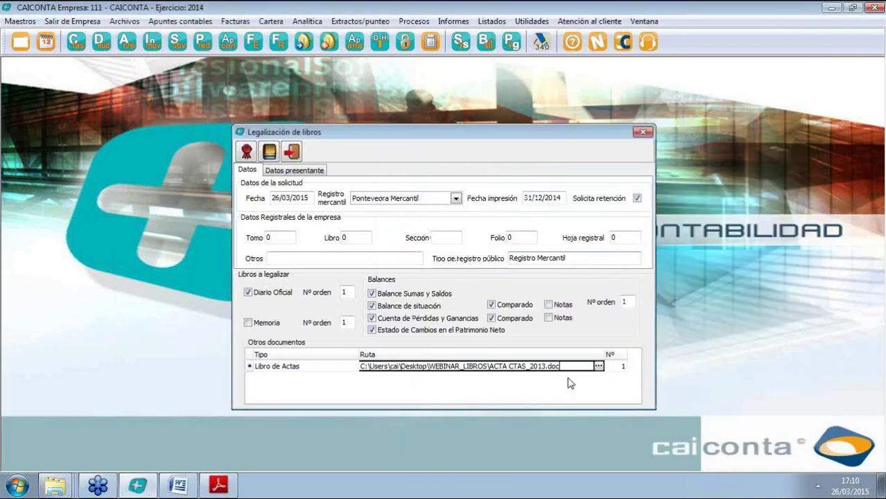
# Set the order numbers to 3 for the Diario Oficial, 3 for the balances and 2 for the Libro de Actas.
pyautogui.click(624, 367)
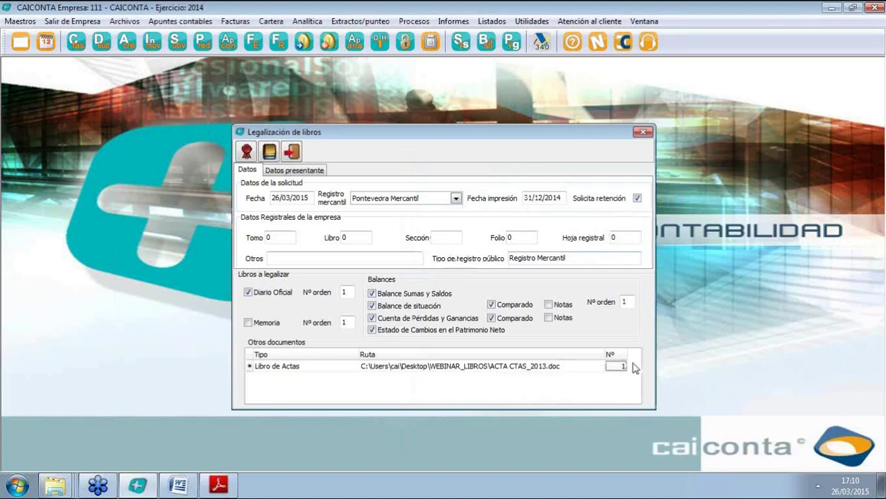
pyautogui.click(344, 293)
pyautogui.write('3')
pyautogui.click(626, 303)
pyautogui.write('3')
pyautogui.click(612, 366)
pyautogui.write('2')
pyautogui.press('Return')
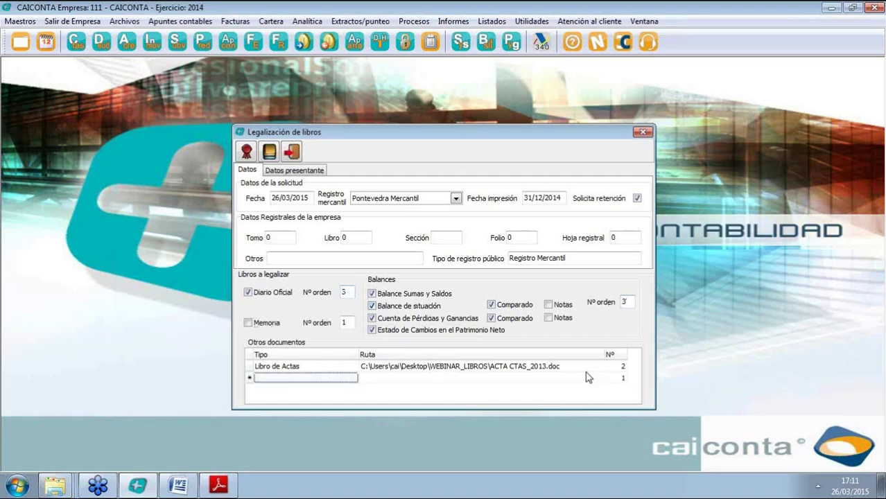
pyautogui.press('Up')
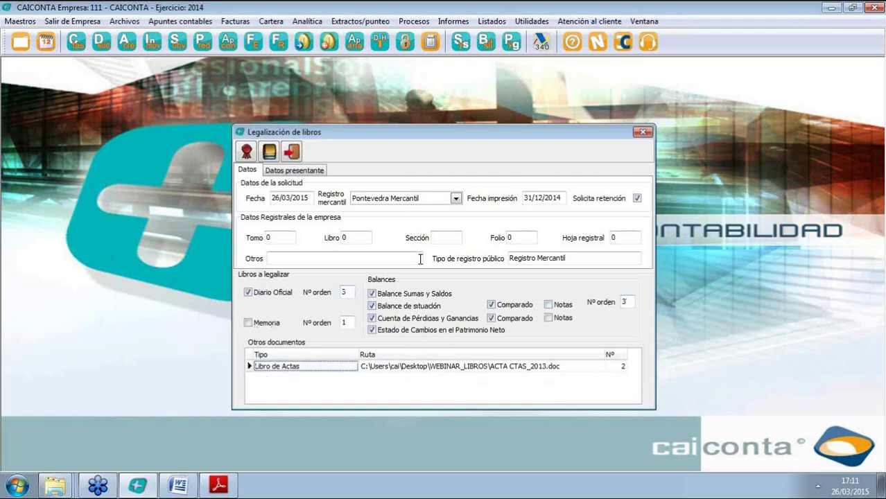
# Generate the books legalization into a new desktop folder named LIBROS SIN MEMORIA.
pyautogui.click(249, 157)
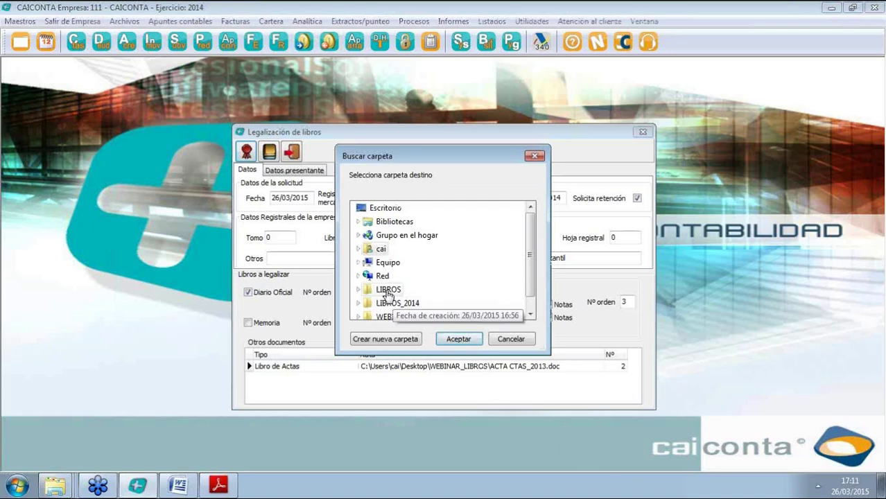
pyautogui.click(389, 291)
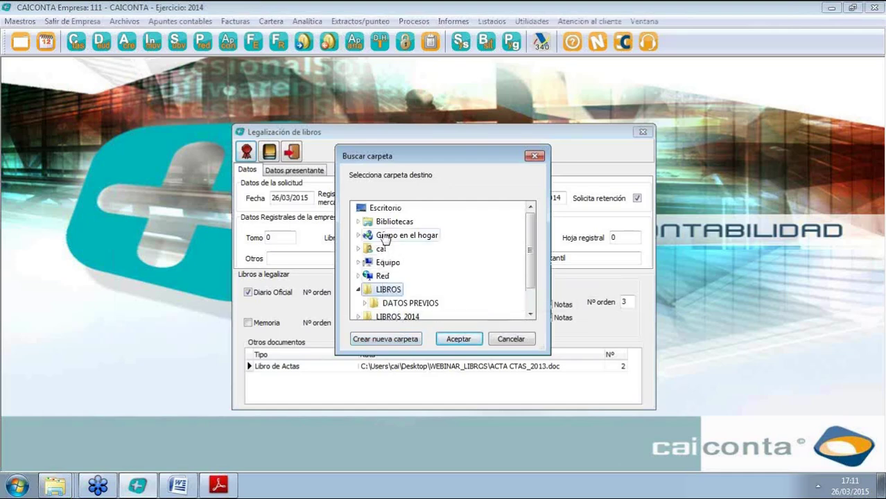
pyautogui.click(386, 209)
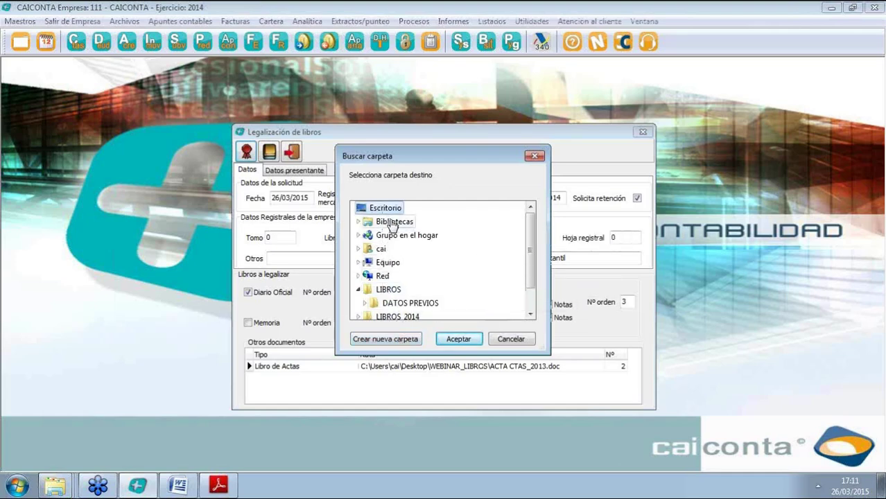
pyautogui.click(399, 340)
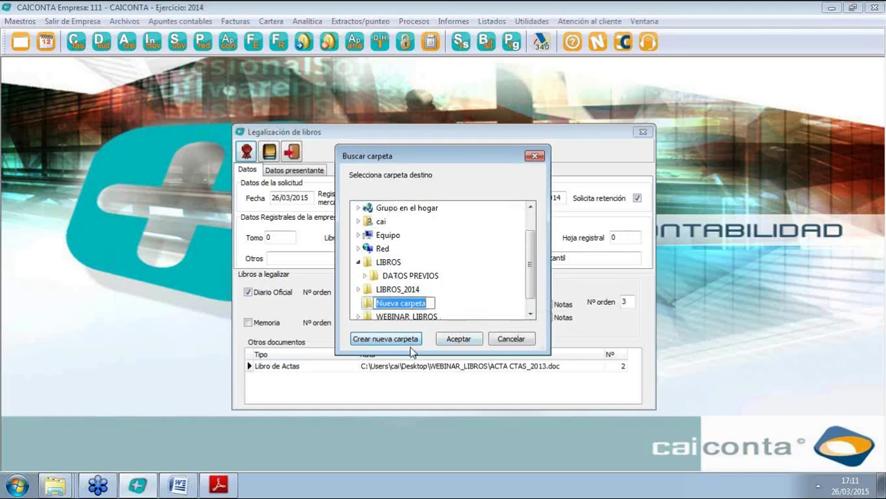
pyautogui.write('LIBROS SIN MEMORIA')
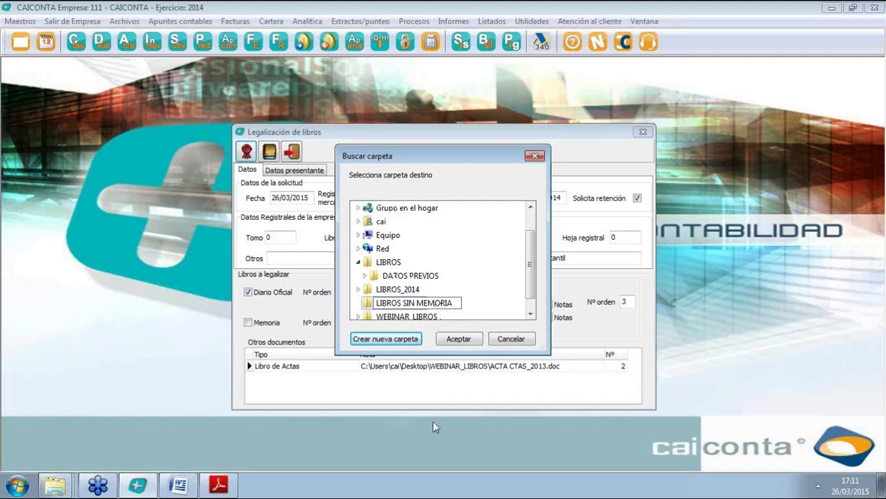
pyautogui.press('Return')
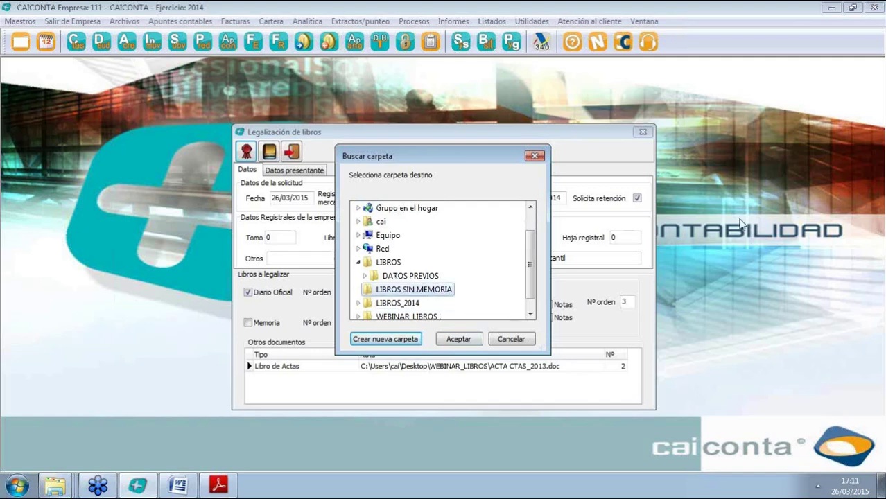
pyautogui.click(460, 339)
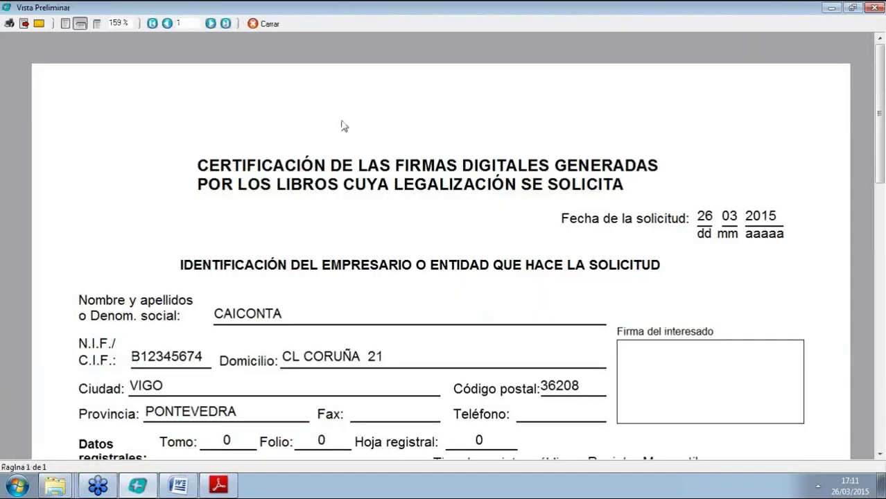
# Set the signature certification to print to a PDF file and choose the desktop folder LIBROS SIN MEMORIA as its location.
pyautogui.click(10, 25)
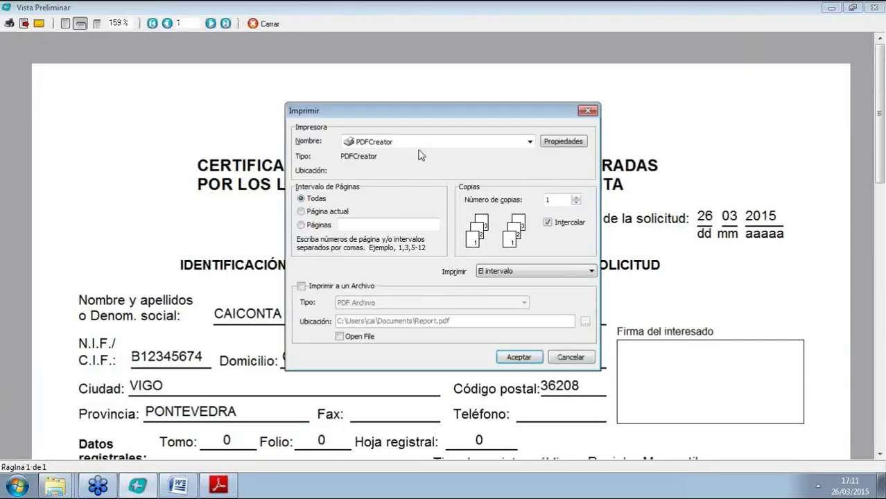
pyautogui.click(301, 286)
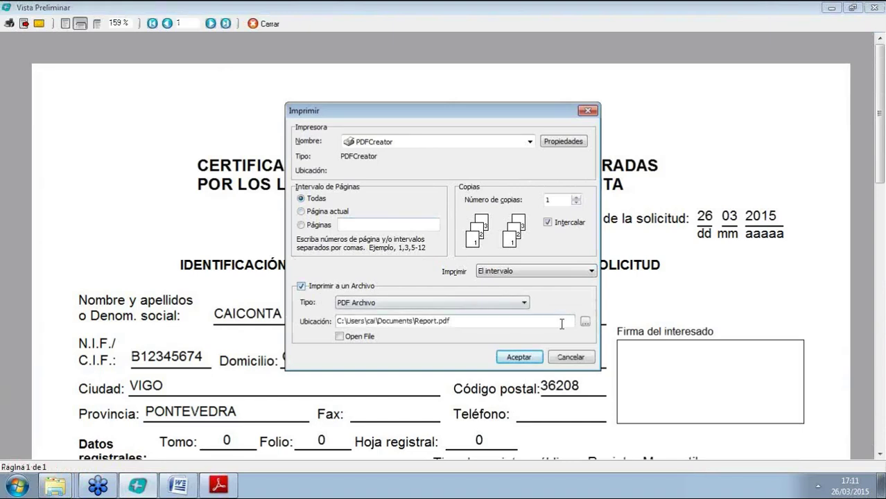
pyautogui.click(585, 323)
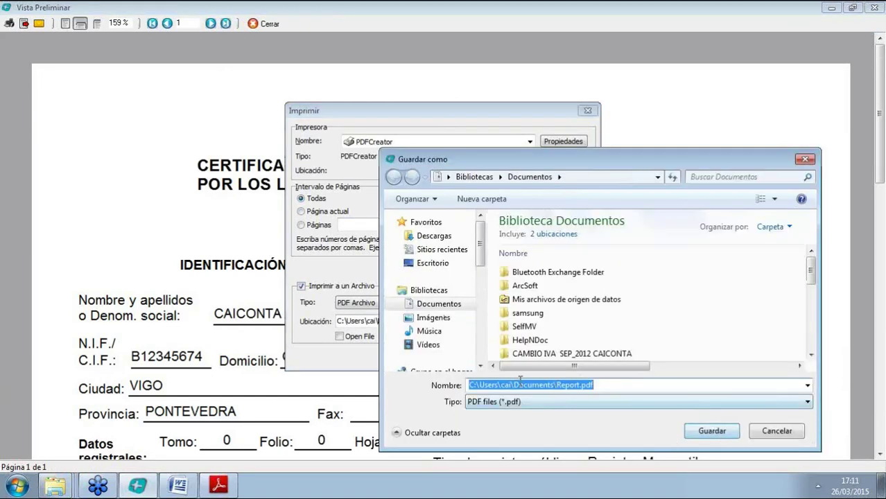
pyautogui.click(432, 263)
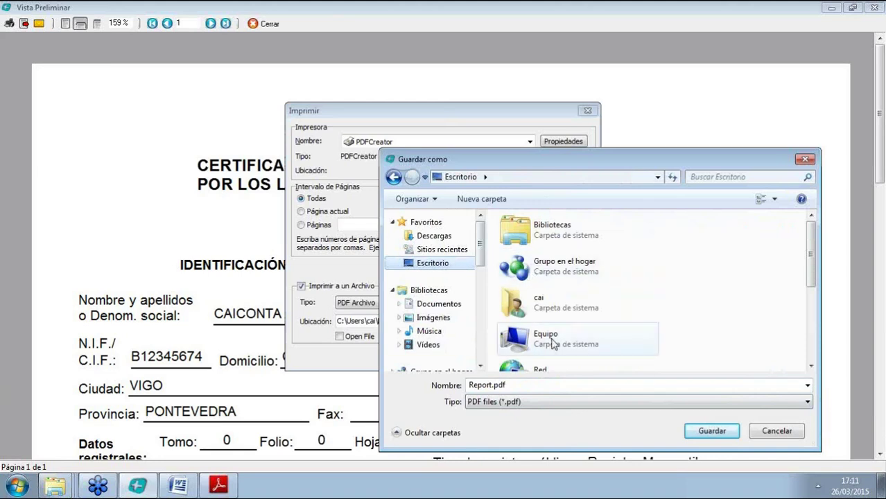
pyautogui.click(556, 302)
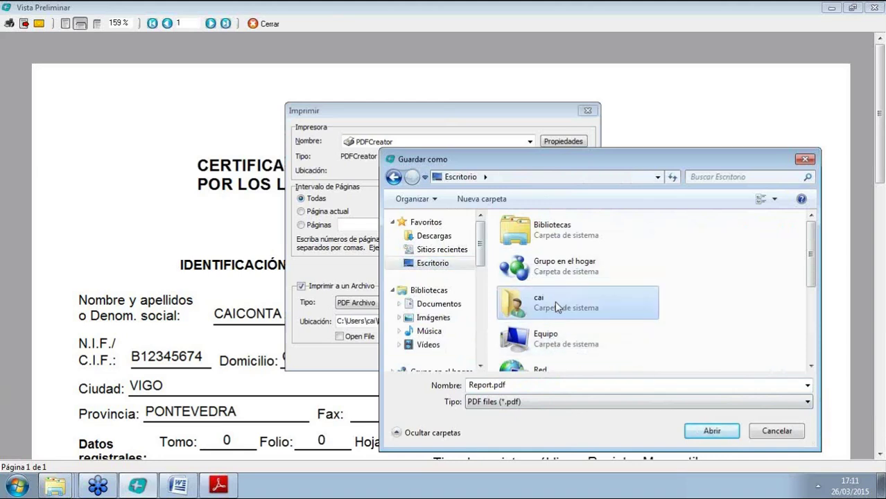
pyautogui.press('l')
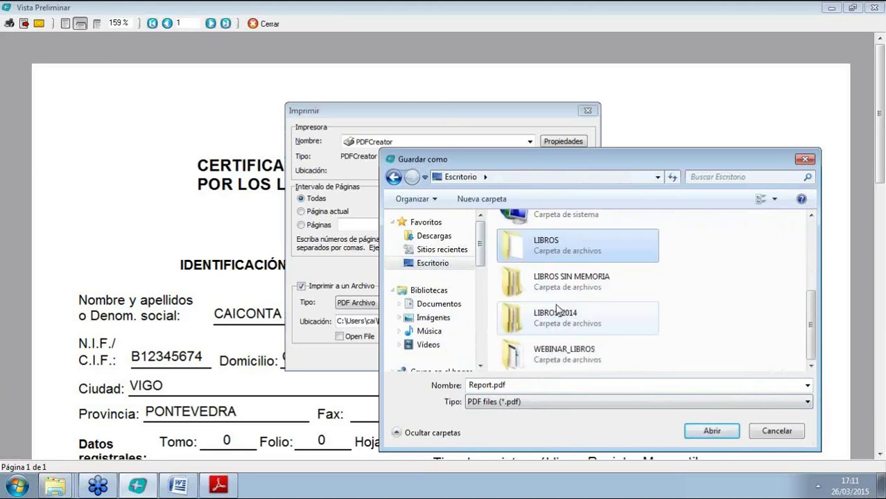
pyautogui.doubleClick(561, 252)
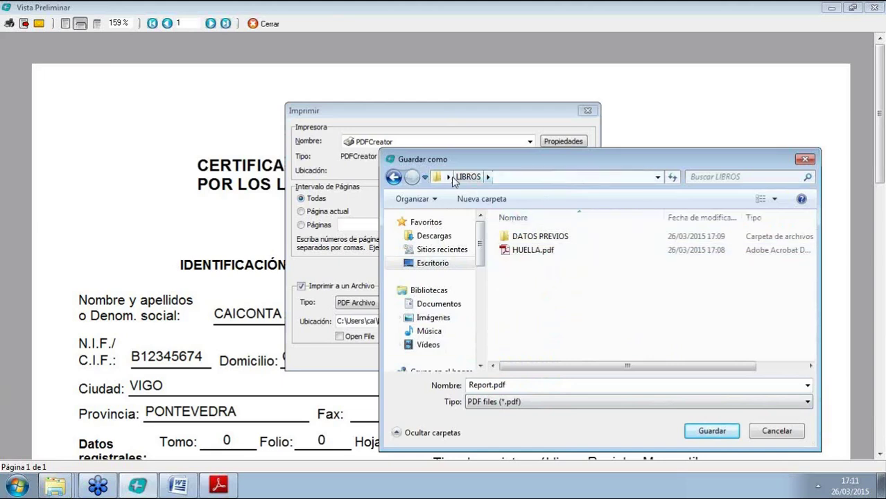
pyautogui.click(449, 178)
pyautogui.click(508, 321)
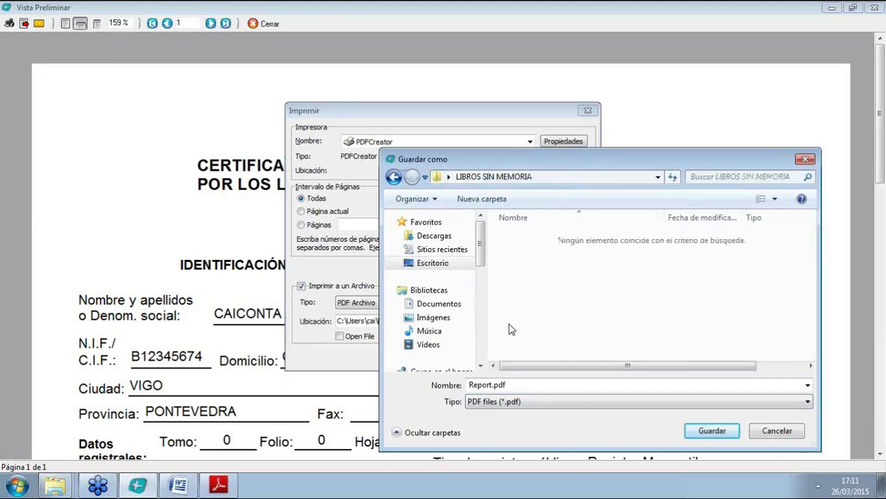
# Save the certification as HUELLA.pdf, then close the print preview and the Legalización de libros window.
pyautogui.doubleClick(499, 386)
pyautogui.write('HUE')
pyautogui.click(733, 427)
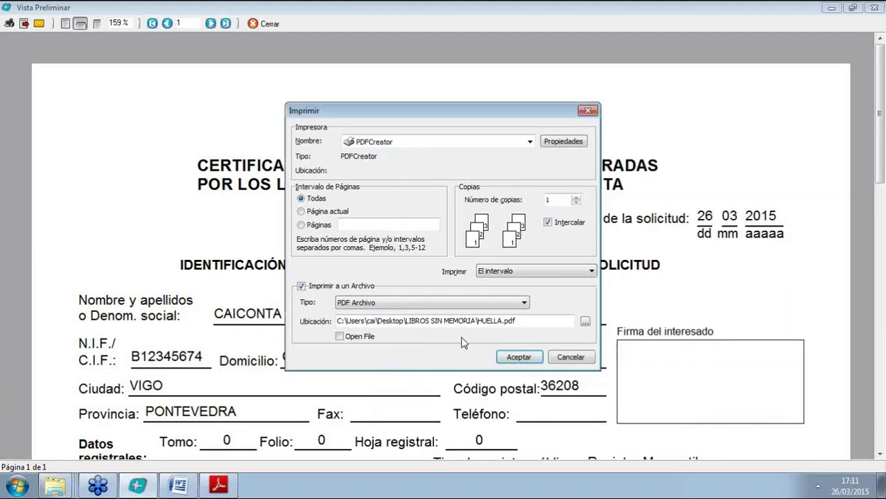
pyautogui.click(520, 358)
pyautogui.click(270, 25)
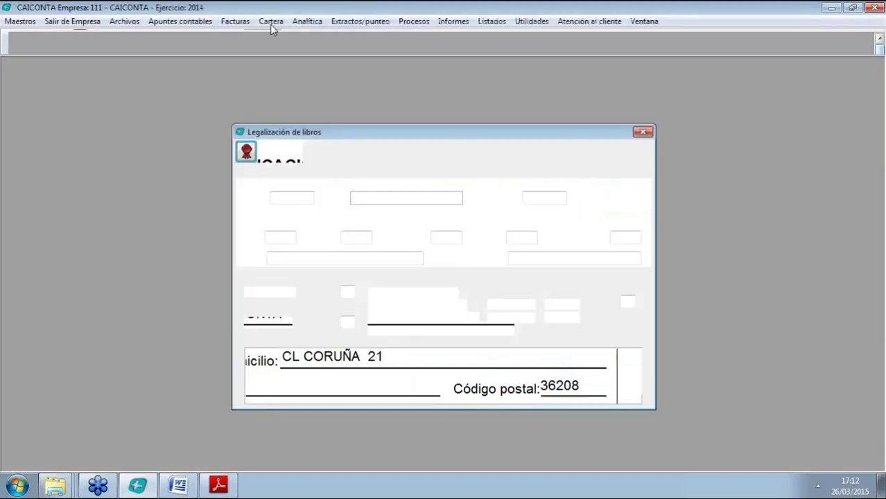
pyautogui.click(643, 133)
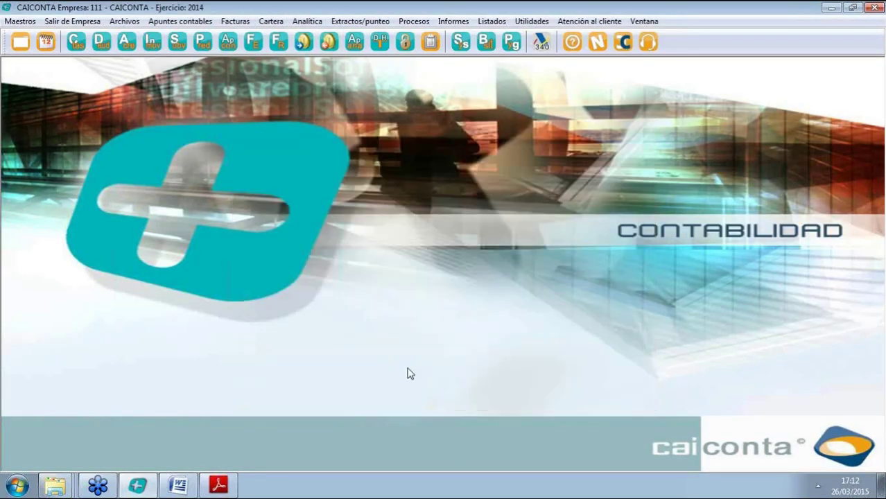
# Clear the desktop by minimizing CAICONTA and closing BALANCES_001.PDF, and place the LIBROS SIN MEMORIA folder below LIBROS.
pyautogui.click(831, 8)
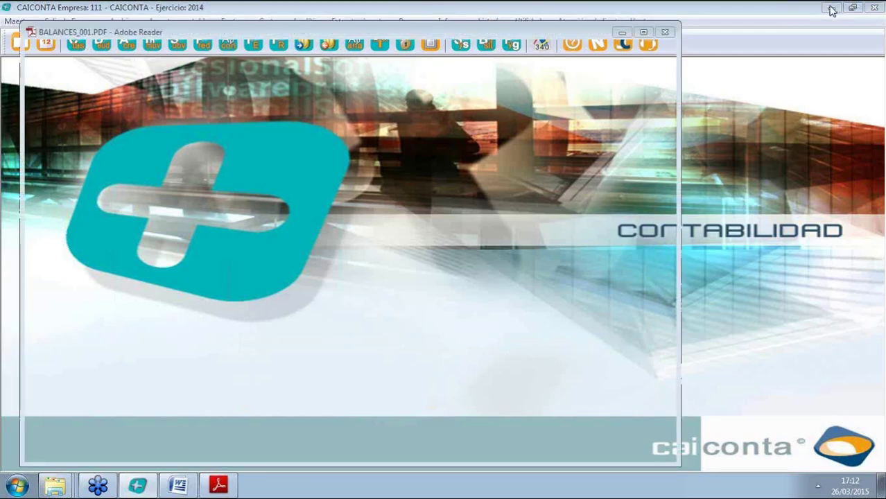
pyautogui.click(665, 33)
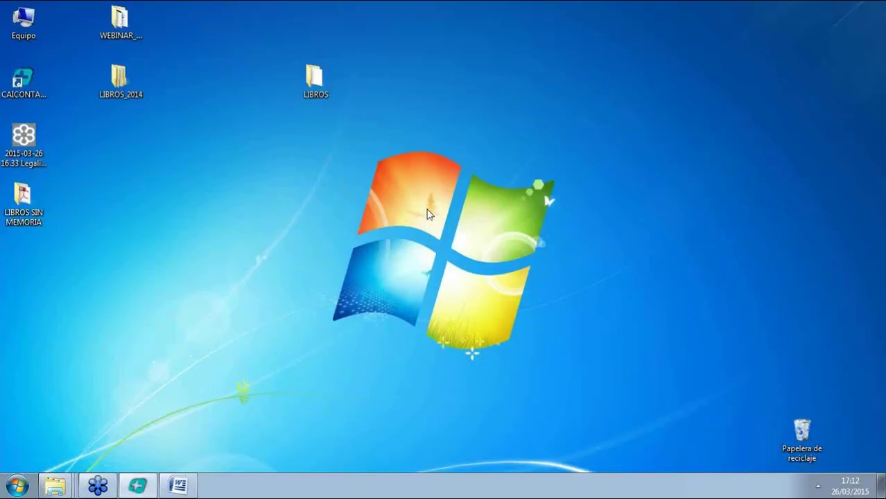
pyautogui.moveTo(23, 202); pyautogui.dragTo(319, 151)
# Check the PDF and zip files generated in the LIBROS SIN MEMORIA folder, then close the folder.
pyautogui.doubleClick(319, 152)
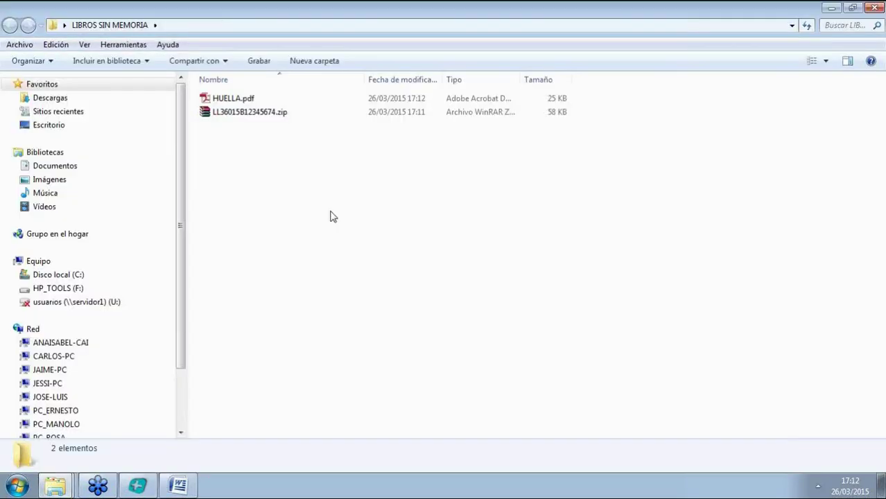
pyautogui.click(229, 113)
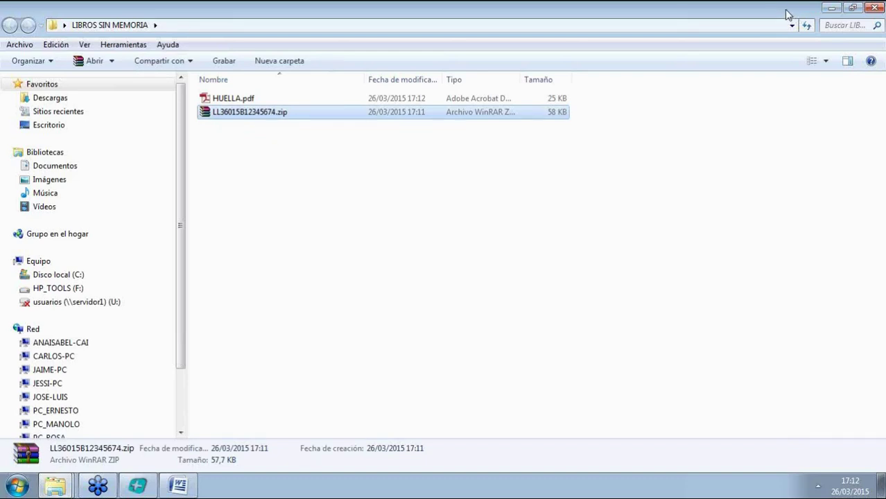
pyautogui.click(872, 8)
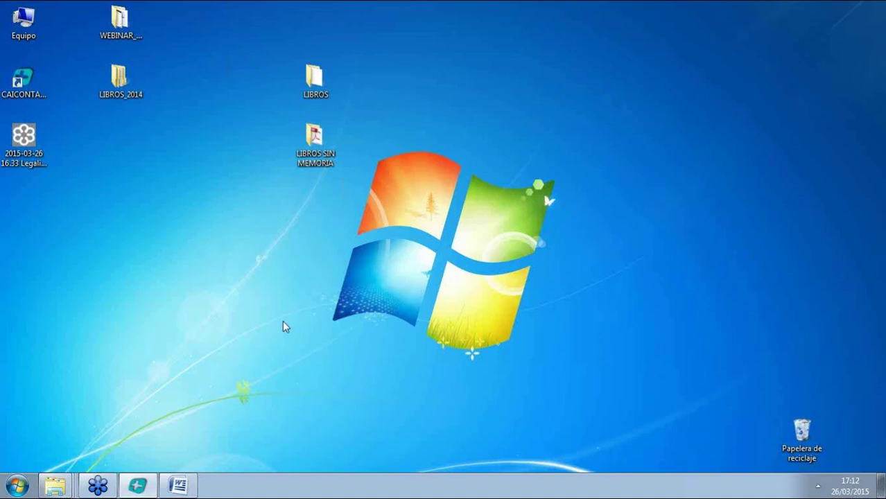
# Open 01_REGISTRO.bmp from the desktop folder WEBINAR_LIBROS in a maximized Picture Manager window and view it at 100%.
pyautogui.doubleClick(119, 21)
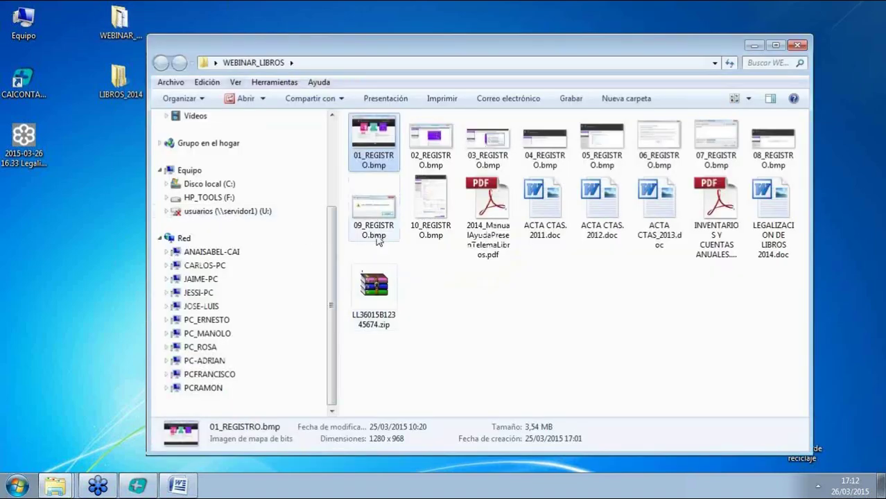
pyautogui.doubleClick(386, 142)
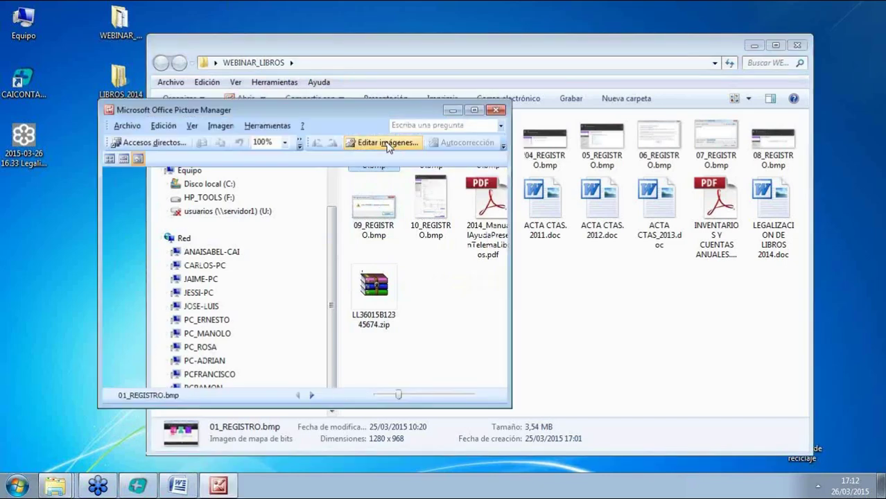
pyautogui.moveTo(409, 113); pyautogui.dragTo(312, 2)
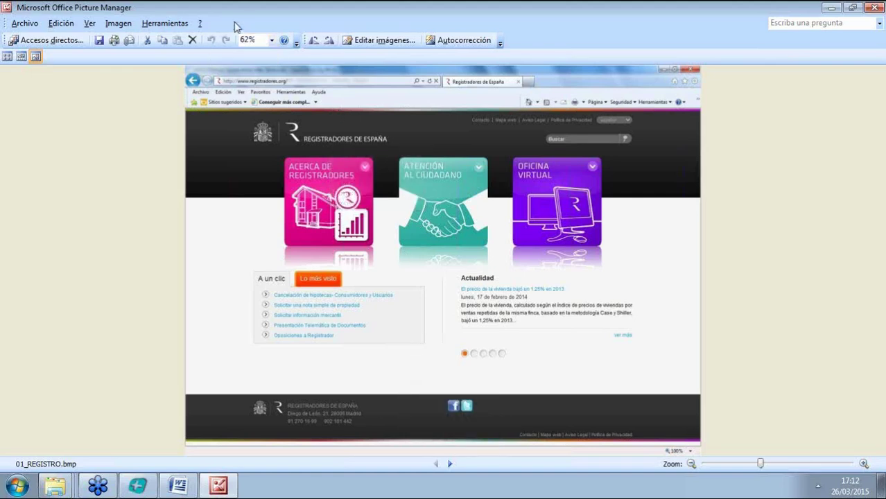
pyautogui.click(271, 39)
pyautogui.click(249, 96)
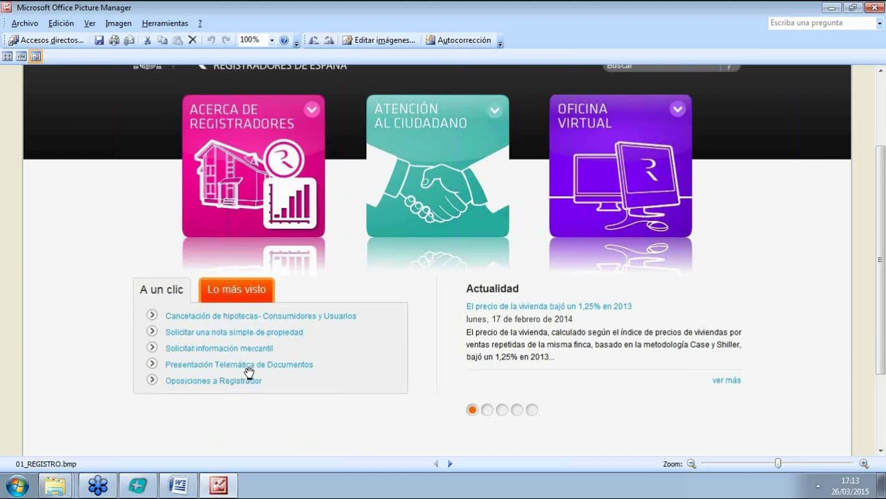
# Page through the registry submission images from 02_REGISTRO.bmp to 09_REGISTRO.bmp, reviewing portal access, certificate selection and the loading of books.
pyautogui.click(450, 464)
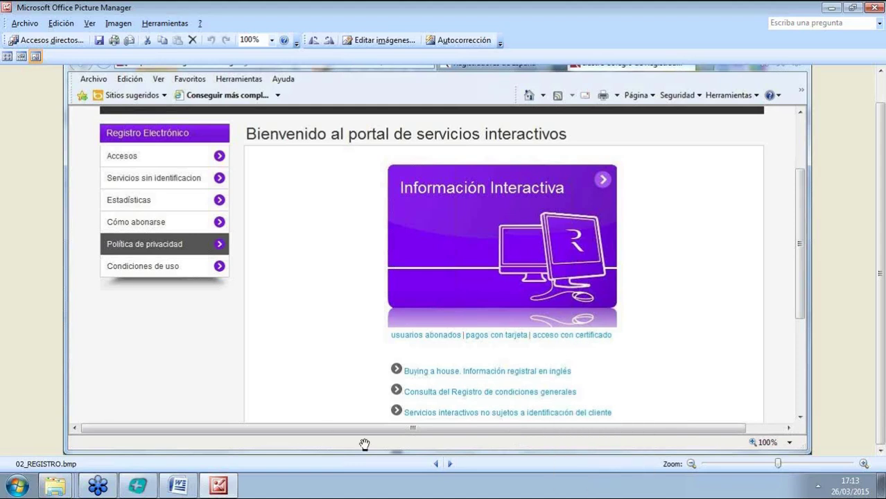
pyautogui.click(450, 464)
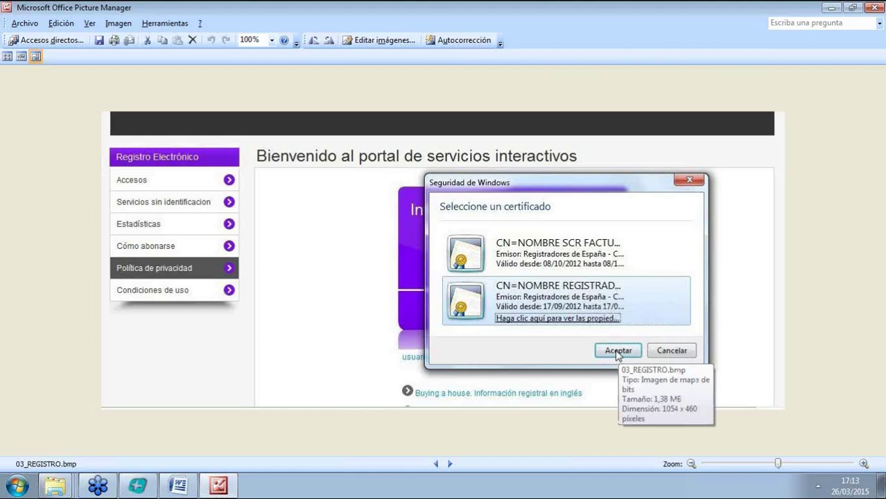
pyautogui.click(451, 465)
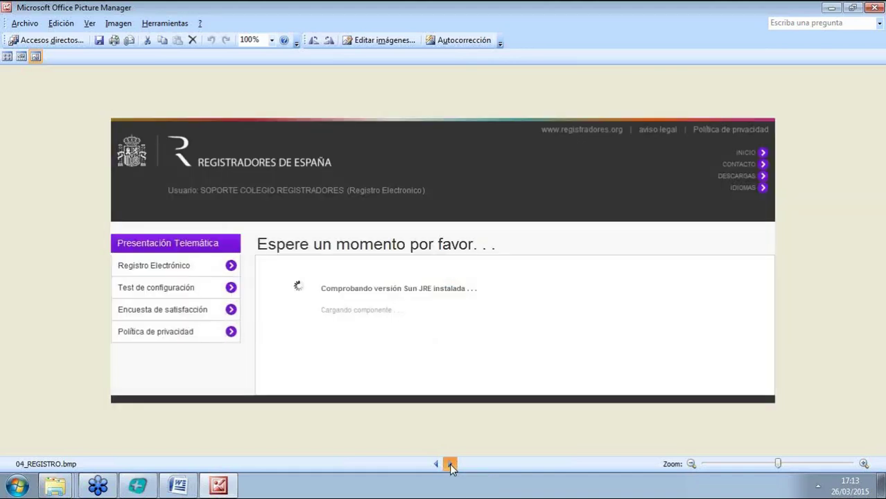
pyautogui.click(451, 465)
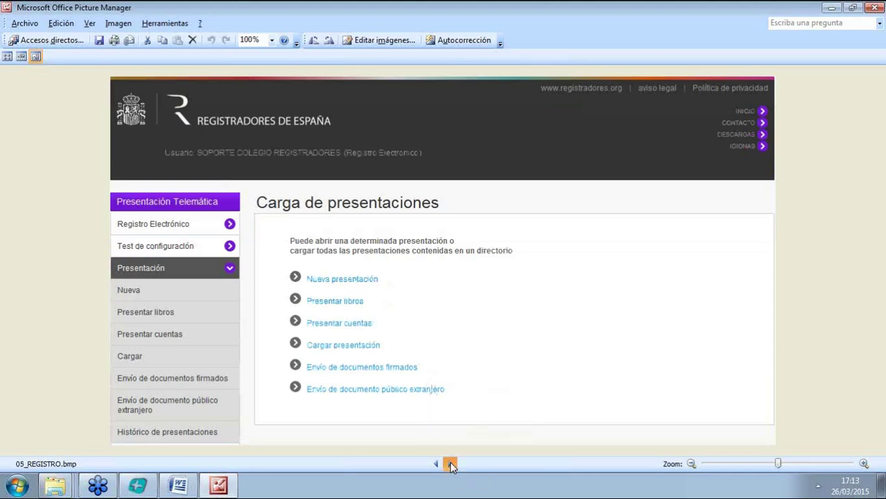
pyautogui.click(451, 465)
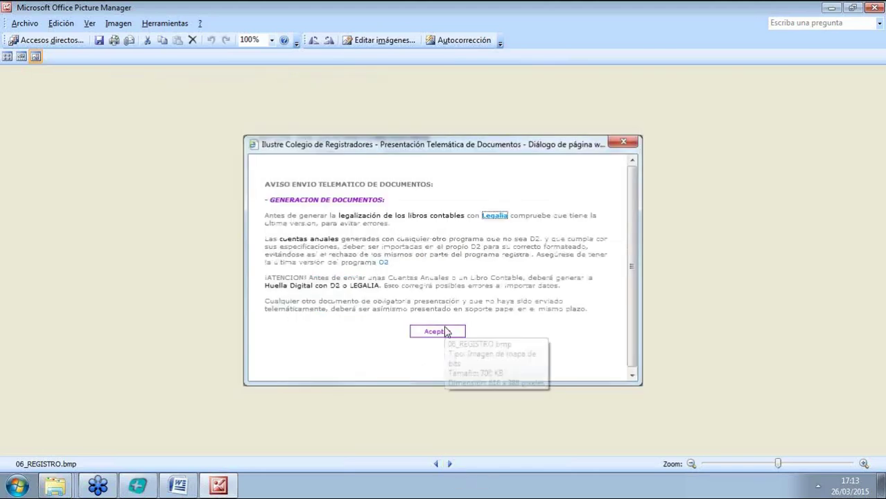
pyautogui.click(451, 465)
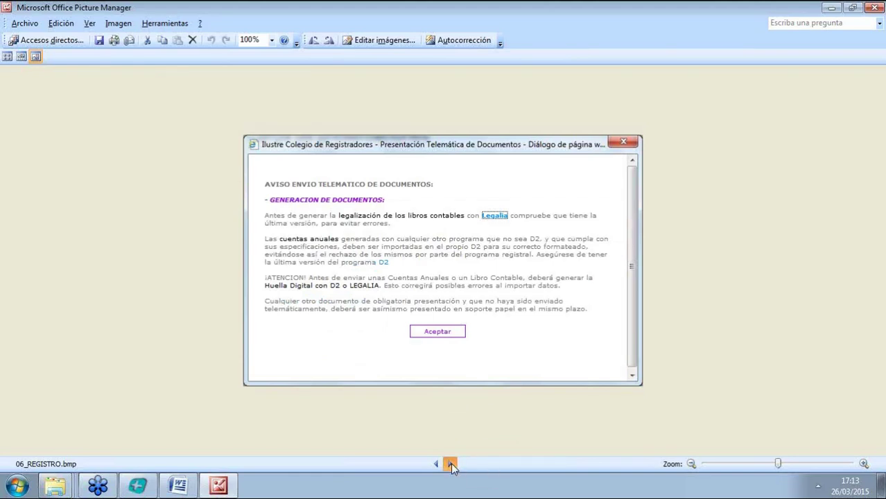
pyautogui.click(451, 465)
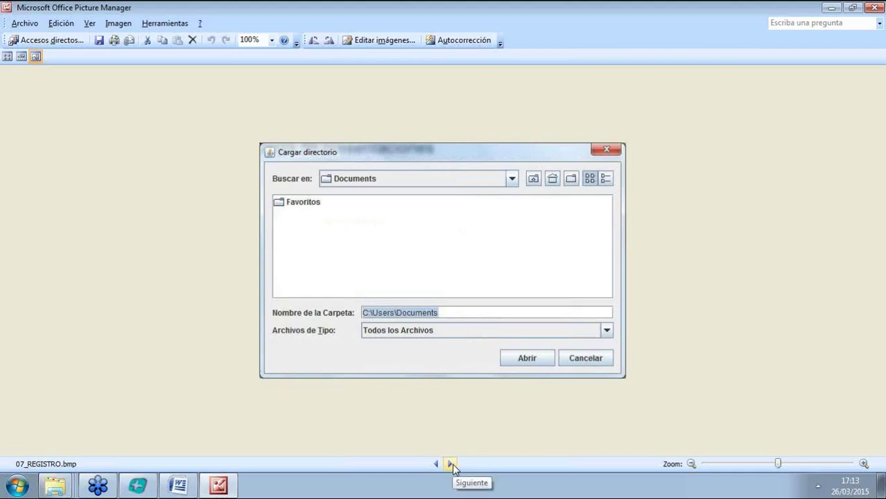
pyautogui.click(450, 465)
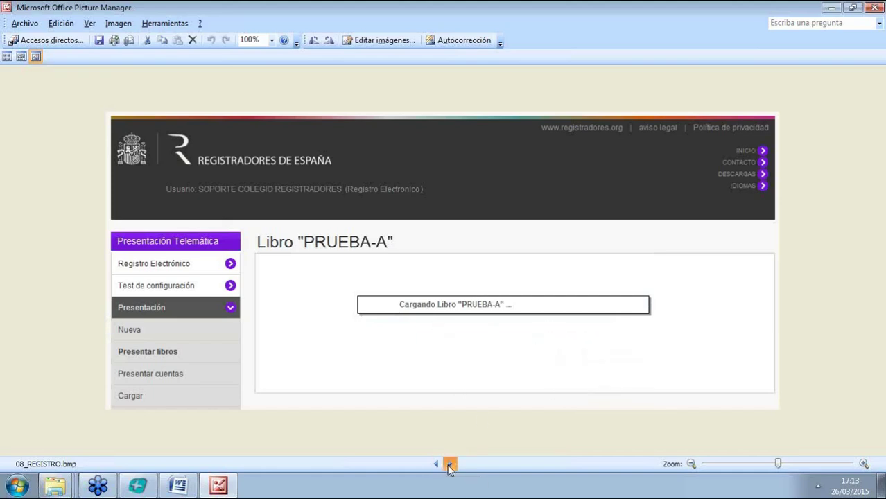
pyautogui.click(450, 464)
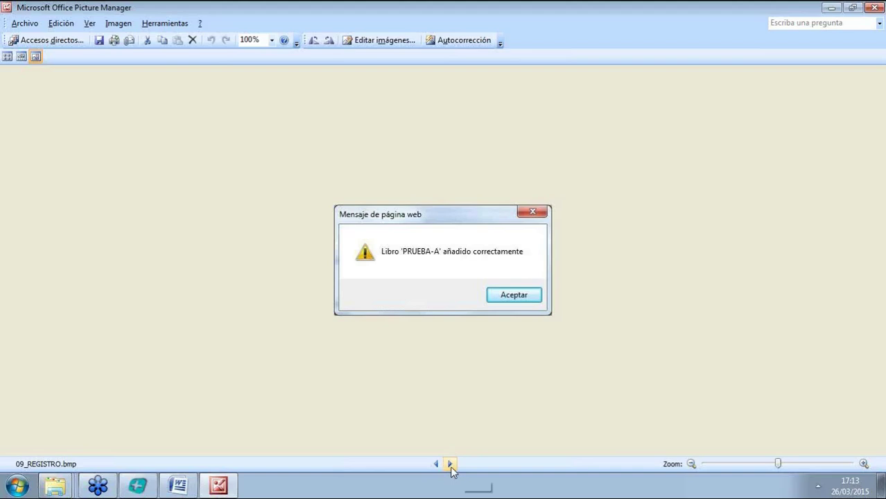
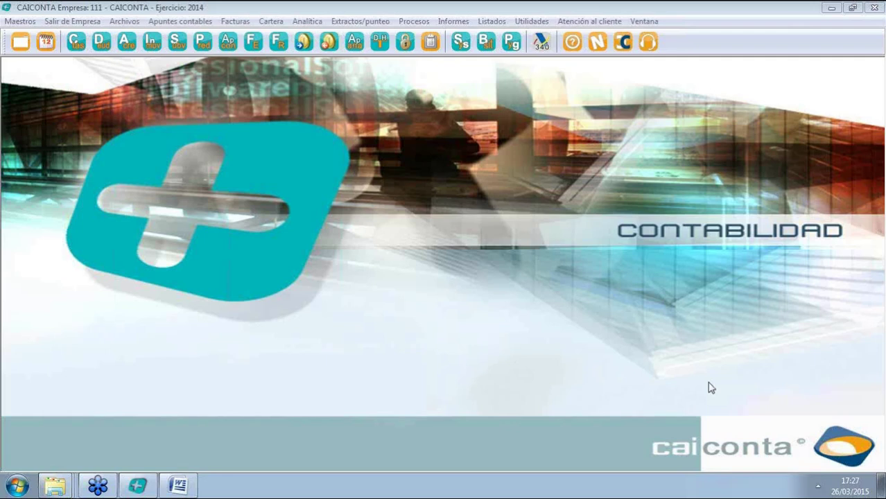
# Open the company data of CAICONTA, shift its window clear of the centre, and inspect the Plan contable options.
pyautogui.click(124, 21)
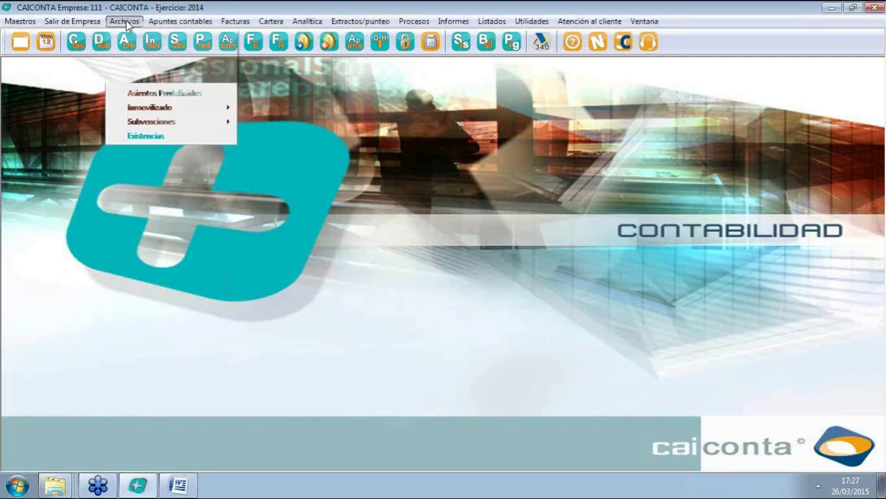
pyautogui.click(168, 38)
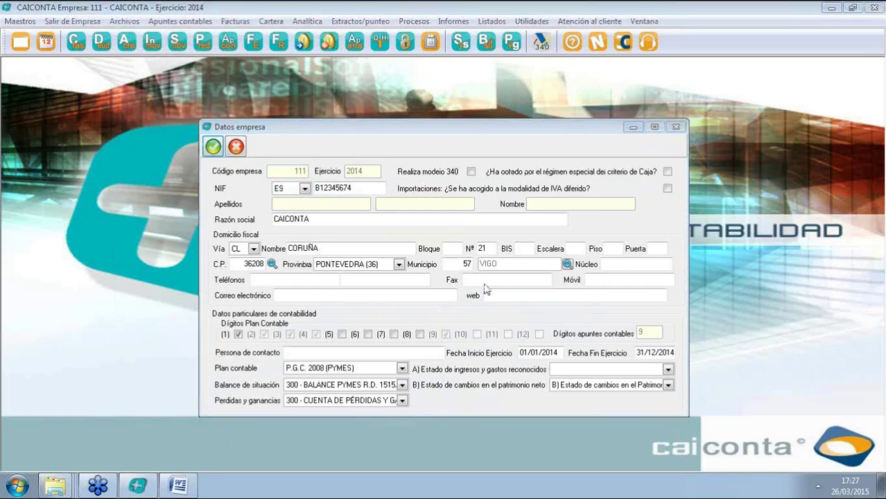
pyautogui.moveTo(482, 131); pyautogui.dragTo(423, 72)
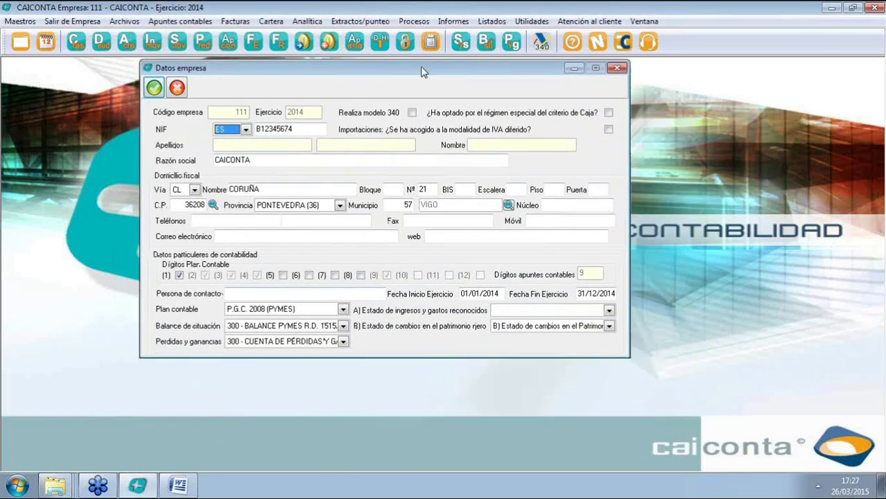
pyautogui.click(343, 311)
pyautogui.click(343, 310)
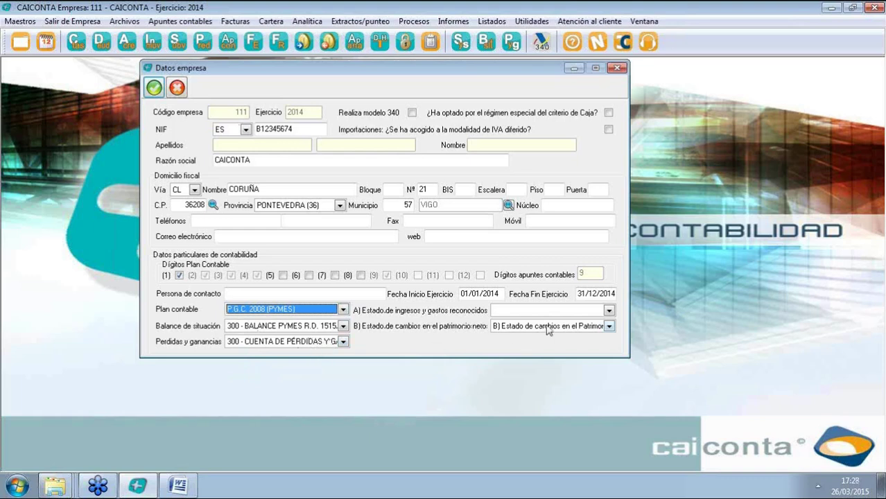
# Review the available models for Balance de situación and Estado de cambios en el patrimonio neto, then close the company data without saving.
pyautogui.click(609, 326)
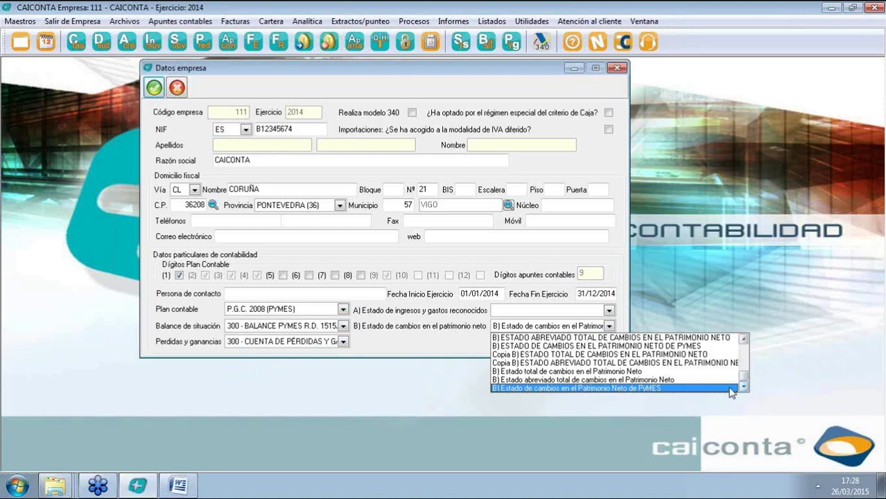
pyautogui.click(342, 326)
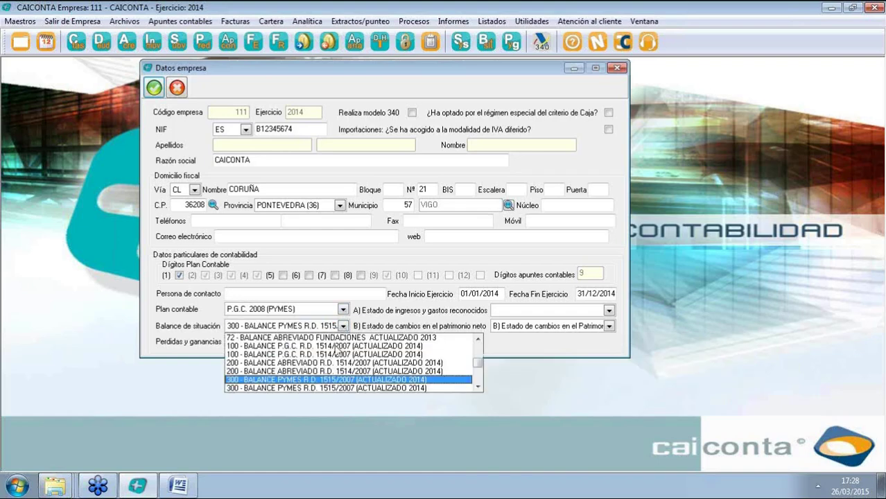
pyautogui.click(344, 326)
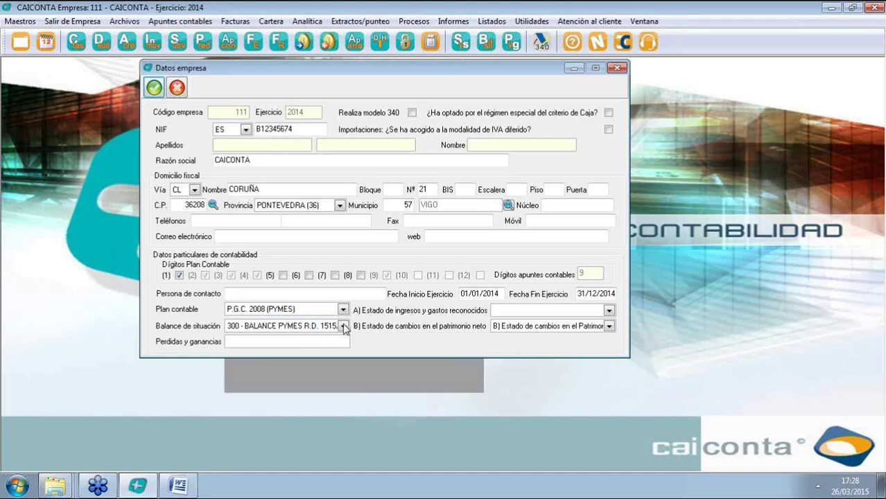
pyautogui.click(609, 326)
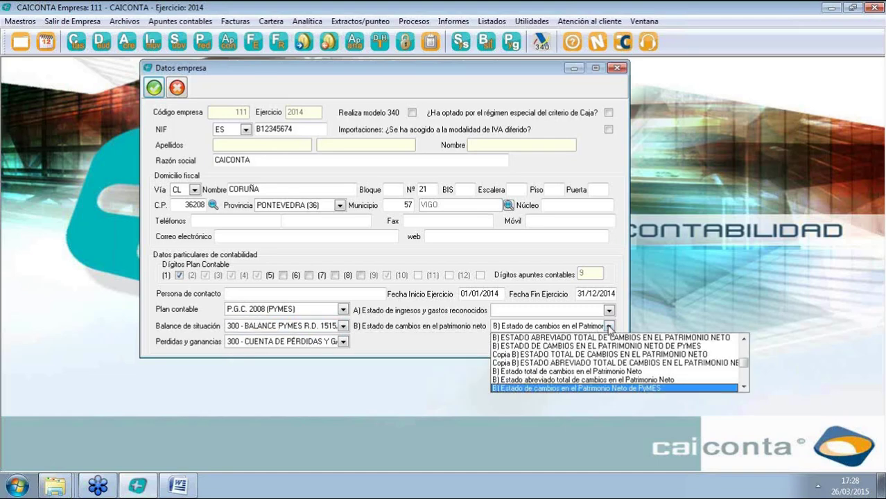
pyautogui.click(610, 326)
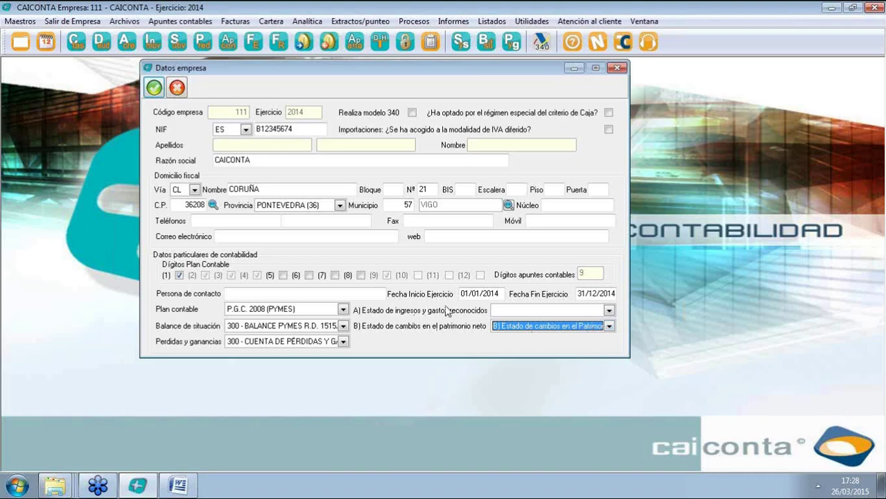
pyautogui.press('Escape')
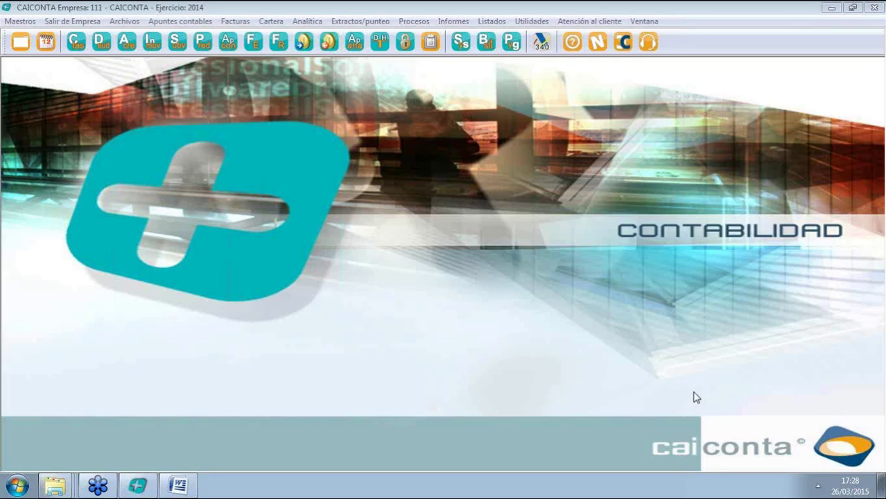
# Switch to the CON MEMORIA folder window and open its DATOS INICIALES subfolder.
pyautogui.click(55, 487)
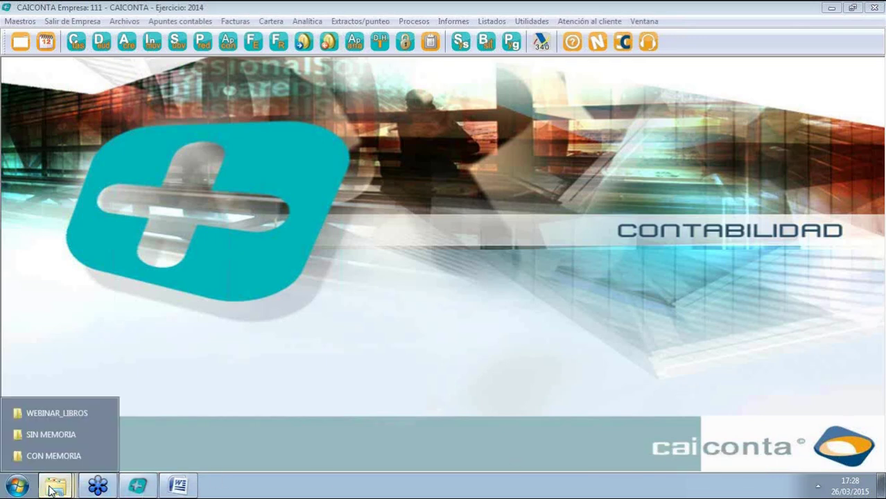
pyautogui.click(64, 455)
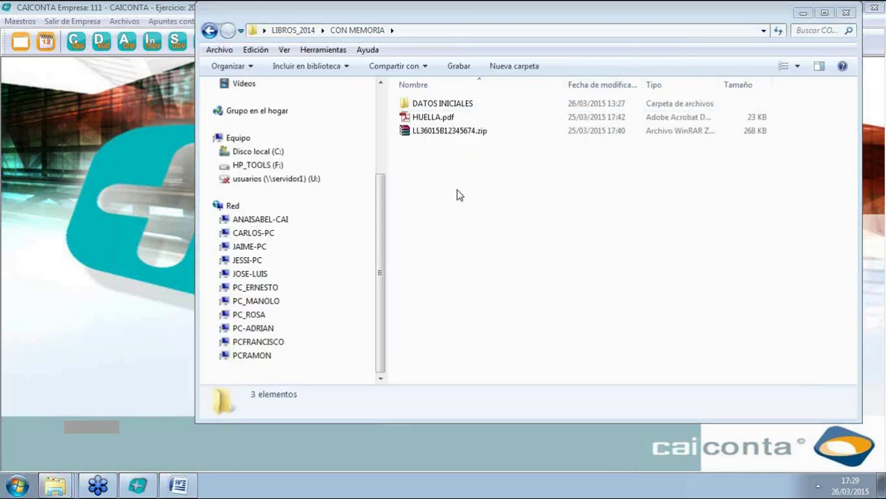
pyautogui.click(450, 109)
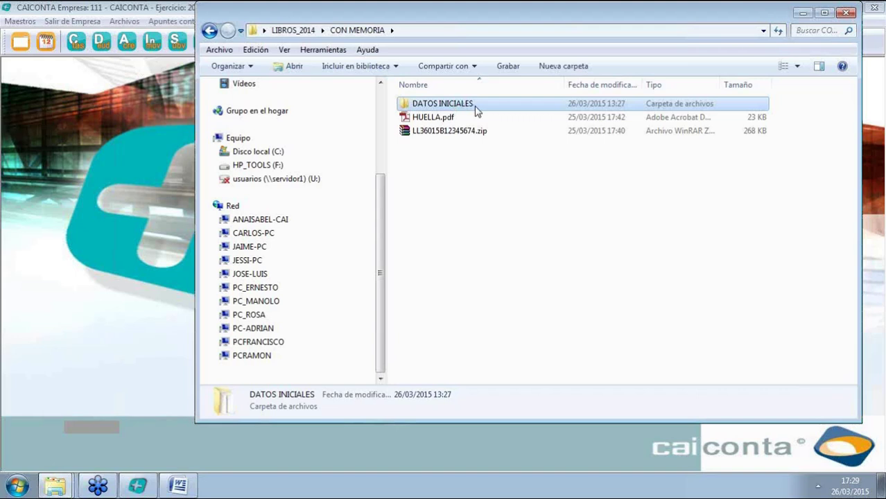
pyautogui.doubleClick(476, 111)
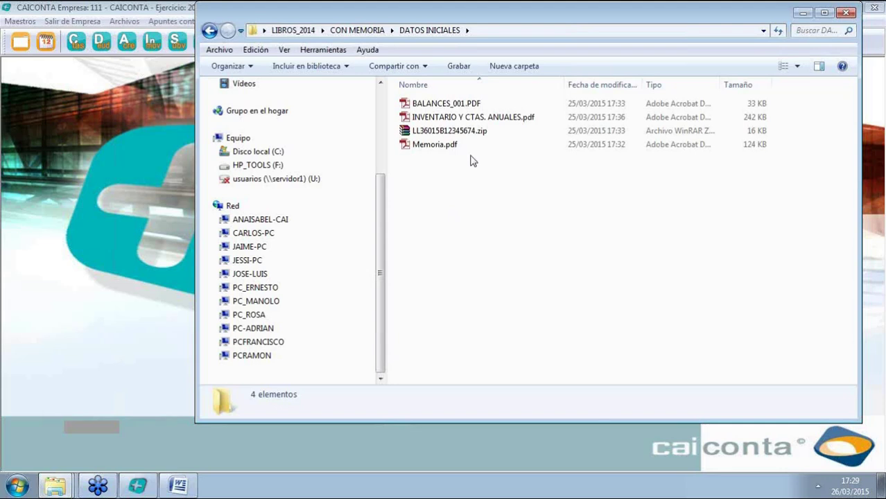
# Compare the source files BALANCES_001.PDF and Memoria.pdf, selected together, with the combined INVENTARIO Y CTAS. ANUALES.pdf in DATOS INICIALES.
pyautogui.click(451, 103)
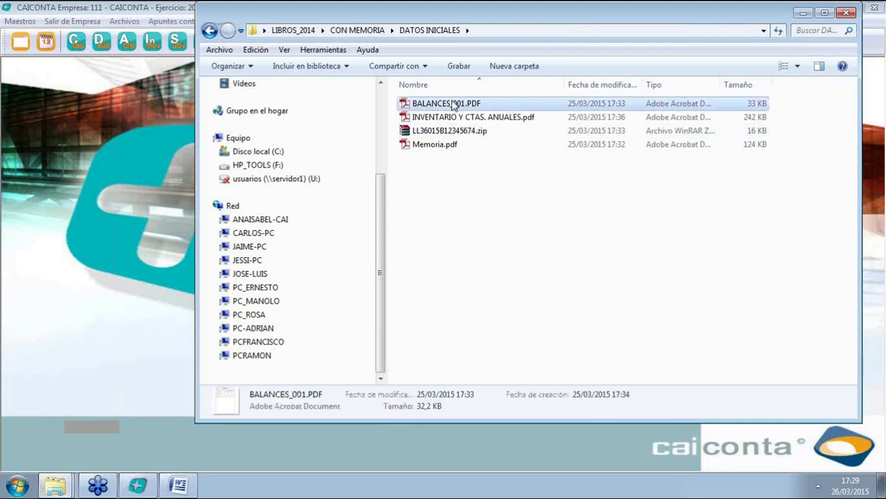
pyautogui.keyDown('ctrl'); pyautogui.click(442, 149); pyautogui.keyUp('ctrl')
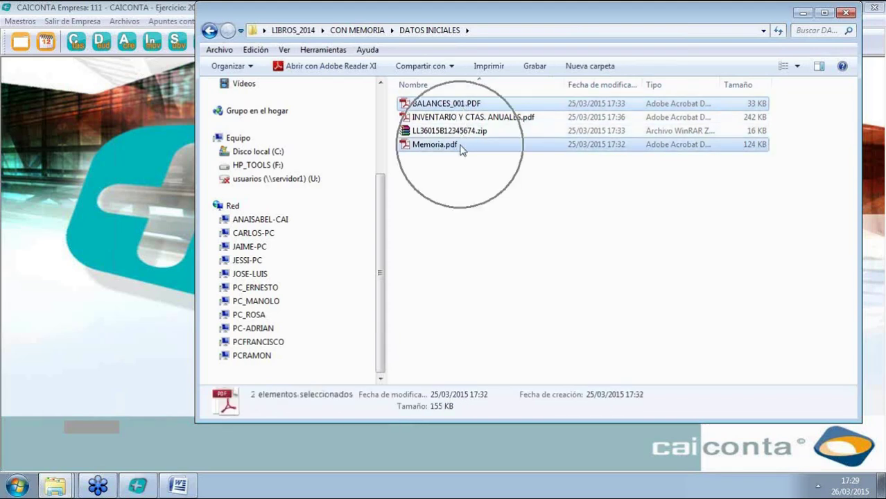
pyautogui.click(461, 119)
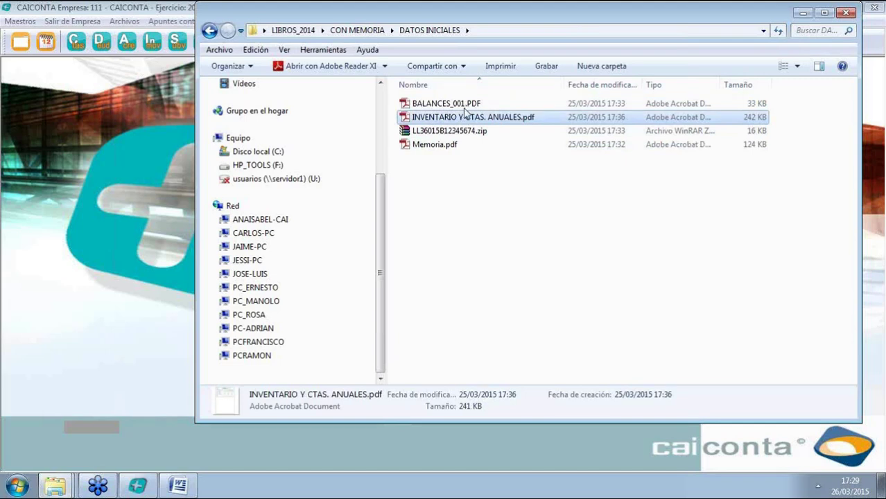
pyautogui.click(463, 105)
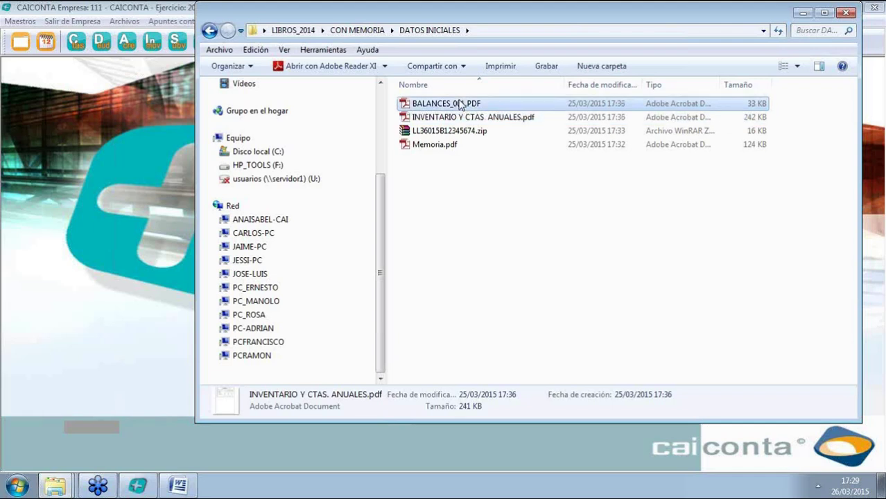
pyautogui.keyDown('ctrl'); pyautogui.click(451, 147); pyautogui.keyUp('ctrl')
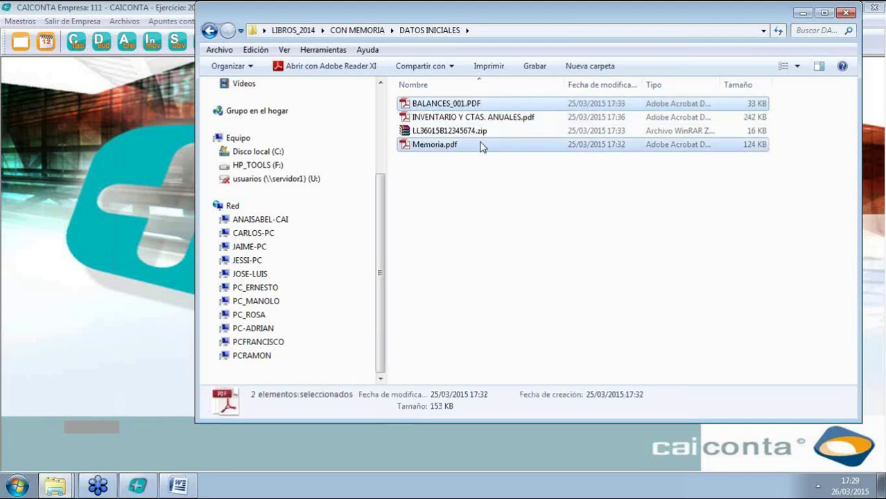
pyautogui.click(491, 119)
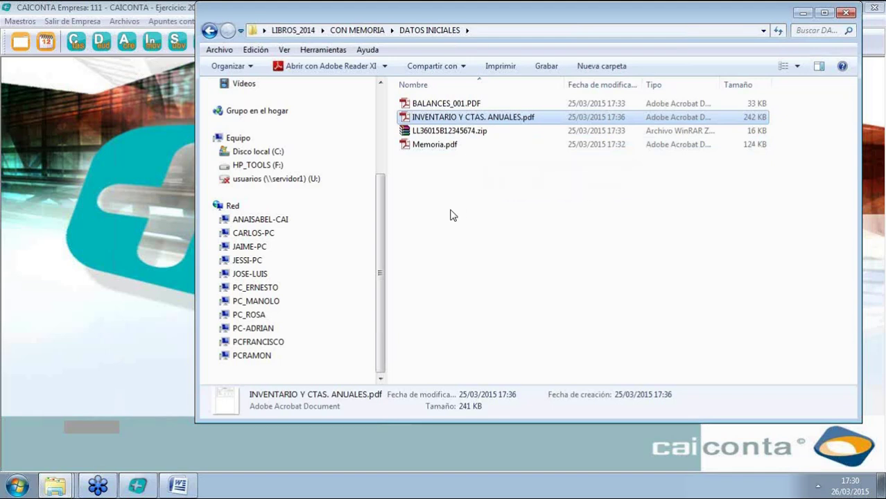
# Open BALANCES_001.PDF and Memoria.pdf in separate Adobe Reader windows, offset the Memoria window, and bring the balances document to the front.
pyautogui.doubleClick(449, 104)
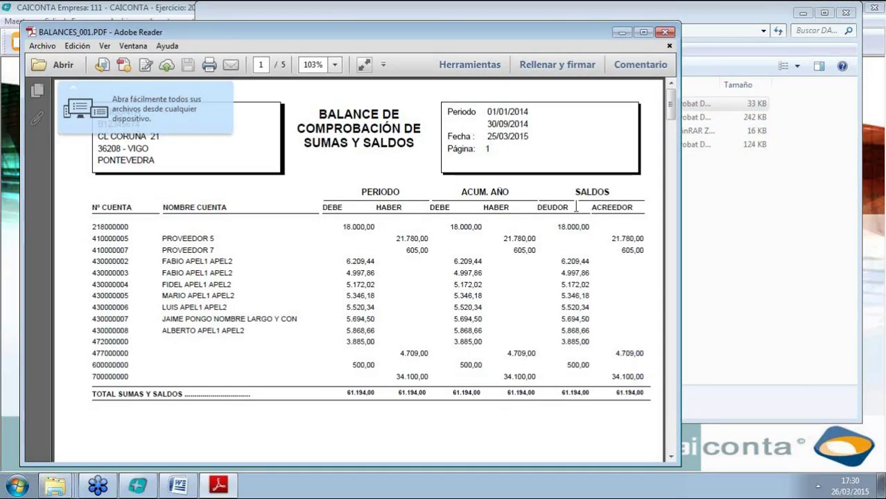
pyautogui.click(622, 32)
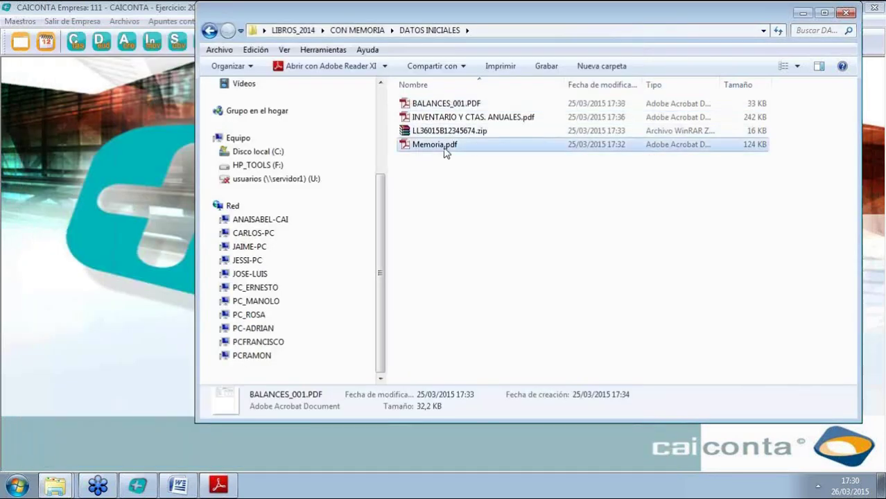
pyautogui.doubleClick(437, 144)
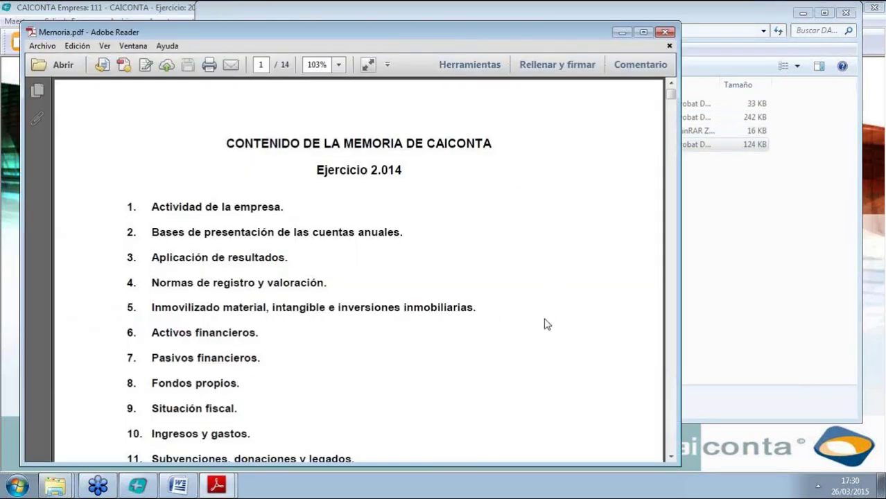
pyautogui.moveTo(583, 39)
pyautogui.mouseDown()
pyautogui.moveTo(544, 95)
pyautogui.moveTo(558, 94)
pyautogui.moveTo(593, 26)
pyautogui.mouseUp()
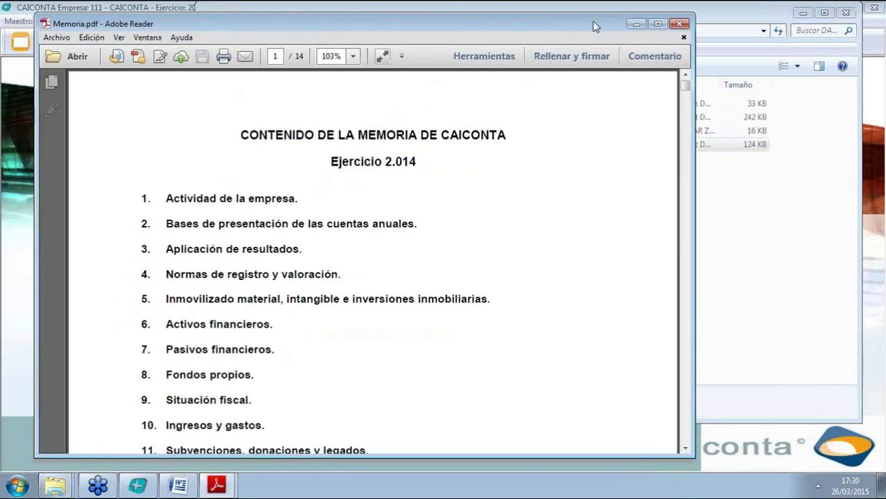
pyautogui.hotkey('alt', 'Tab')
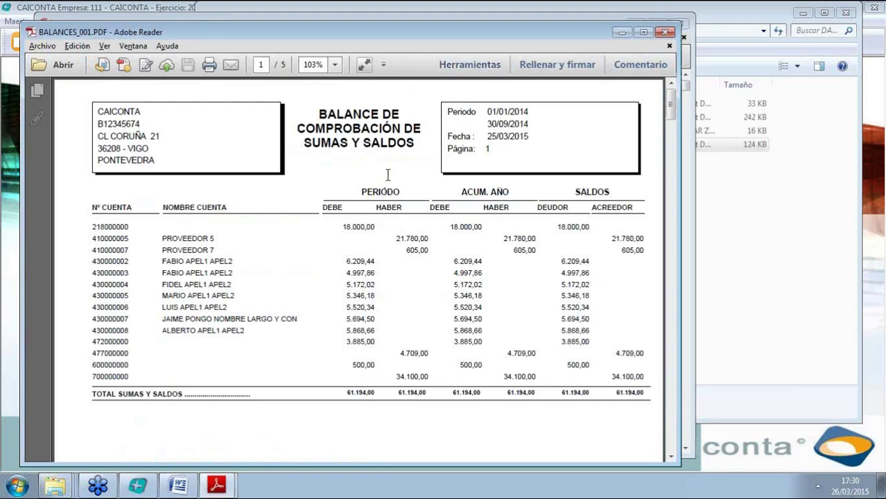
# Print all pages of BALANCES_001.PDF to PDFCreator and hold the job in its print queue.
pyautogui.click(43, 45)
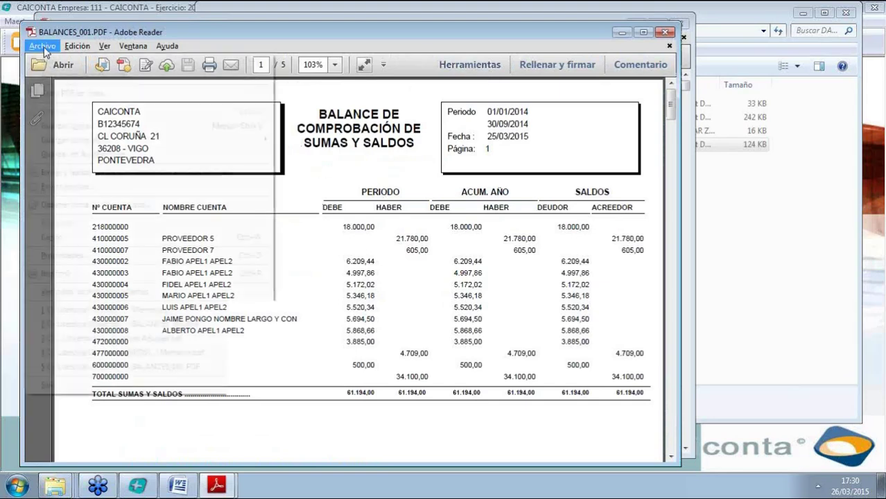
pyautogui.click(58, 272)
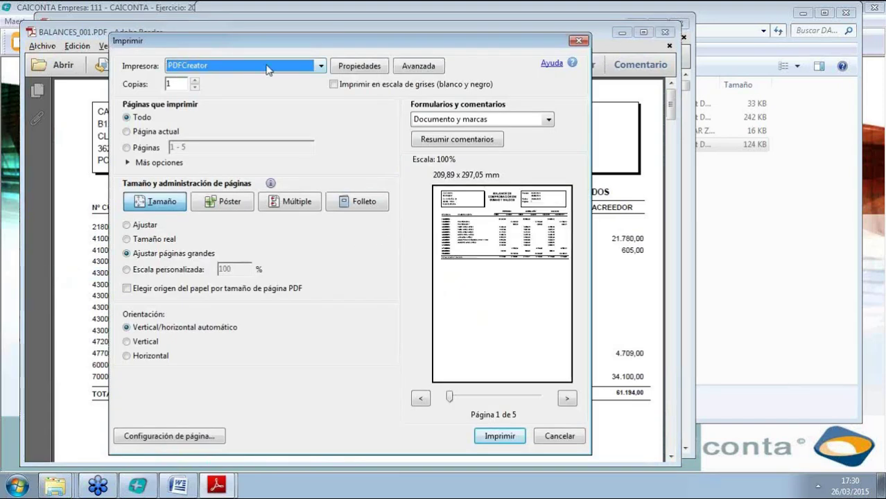
pyautogui.click(666, 308)
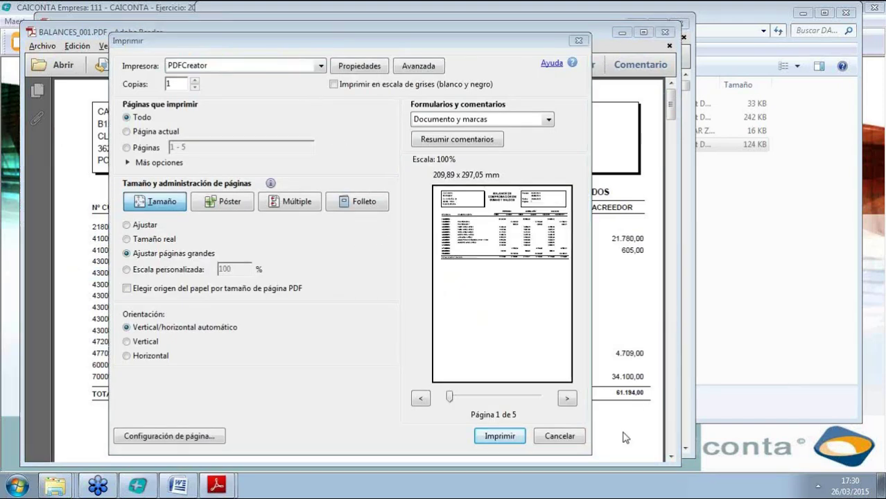
pyautogui.click(508, 438)
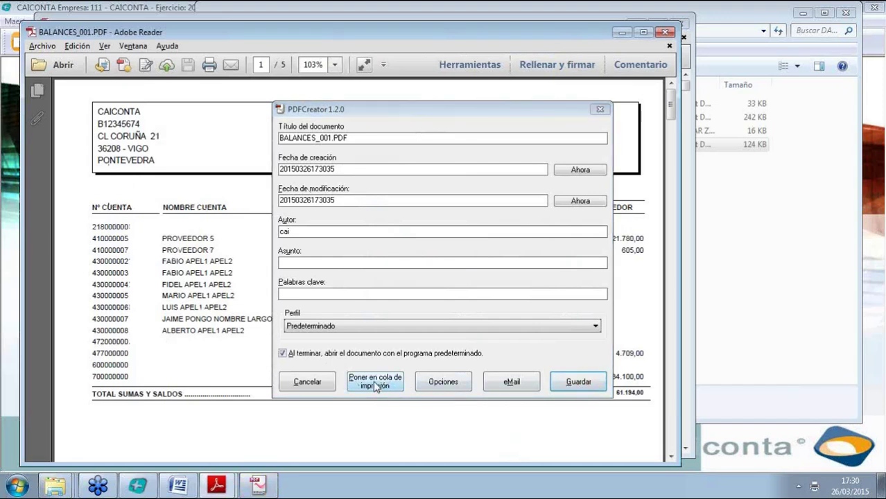
pyautogui.click(374, 384)
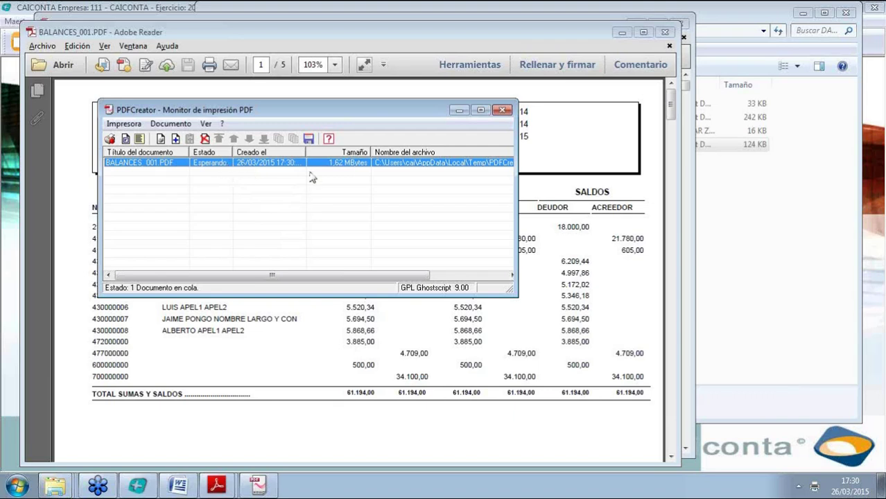
# Switch to Memoria.pdf, print all its pages to the PDFCreator queue, and close the document.
pyautogui.hotkey('alt', 'Tab')
pyautogui.hotkey('alt', 'Tab')
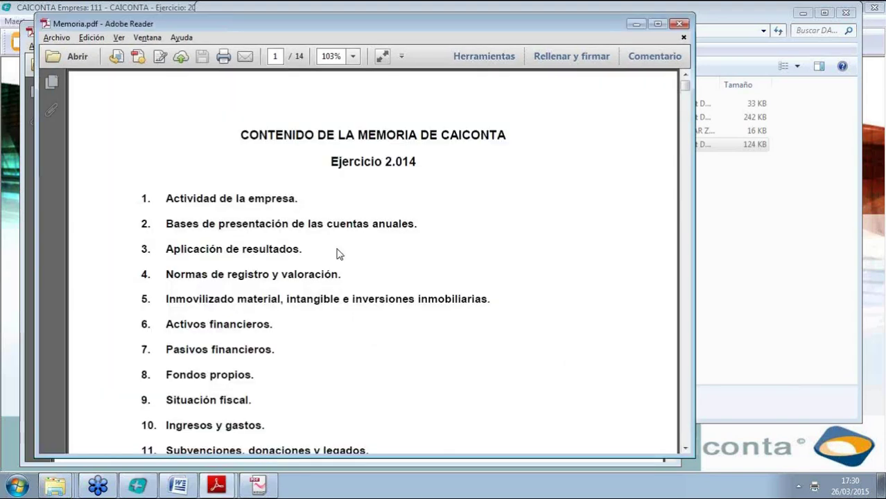
pyautogui.click(57, 37)
pyautogui.click(65, 264)
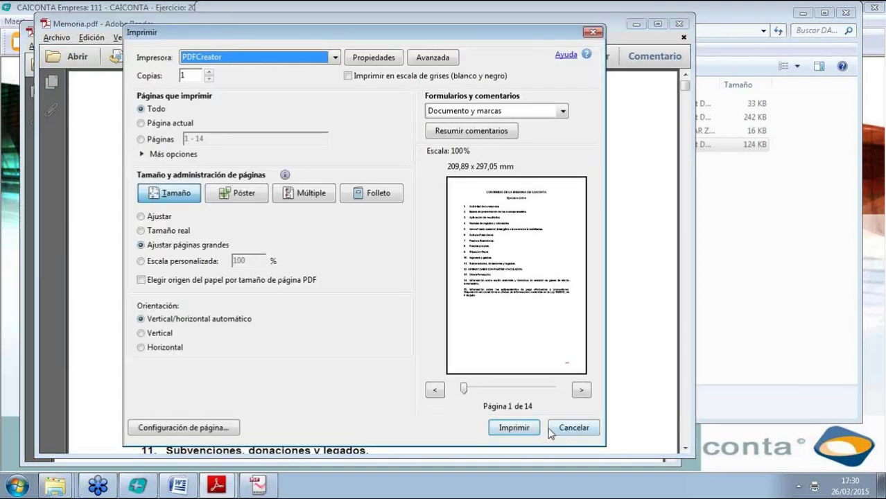
pyautogui.click(516, 428)
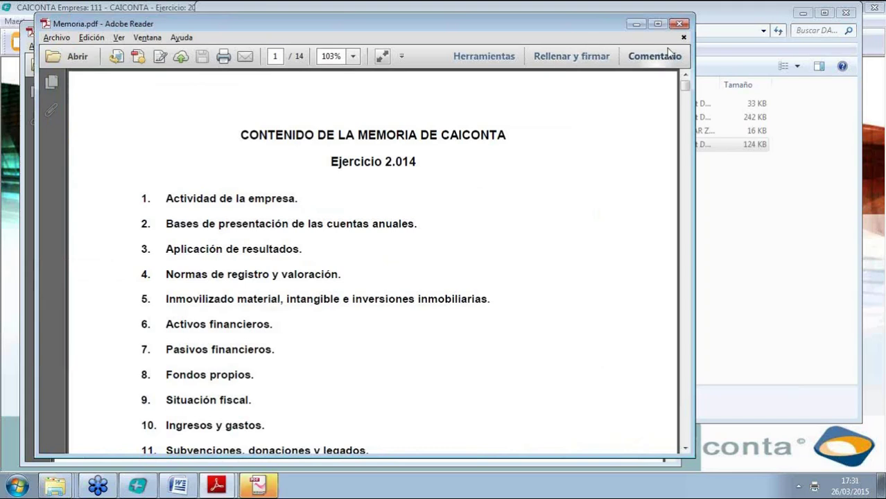
pyautogui.click(680, 24)
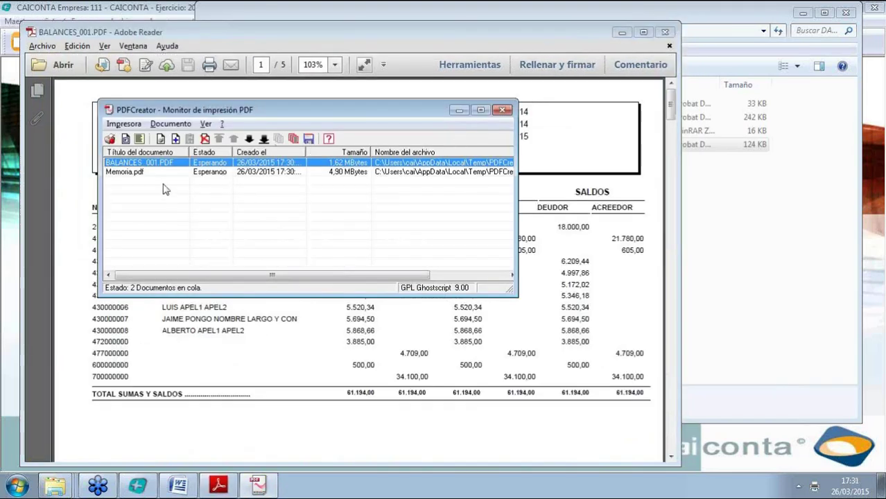
# Combine the queued BALANCES_001.PDF and Memoria.pdf jobs into one document in the PDFCreator print monitor.
pyautogui.click(160, 172)
pyautogui.click(181, 163)
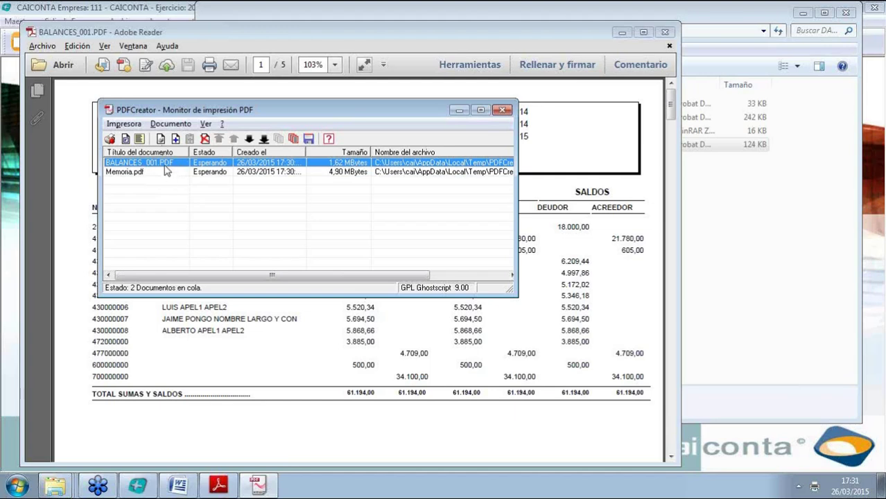
pyautogui.keyDown('shift'); pyautogui.click(167, 174); pyautogui.keyUp('shift')
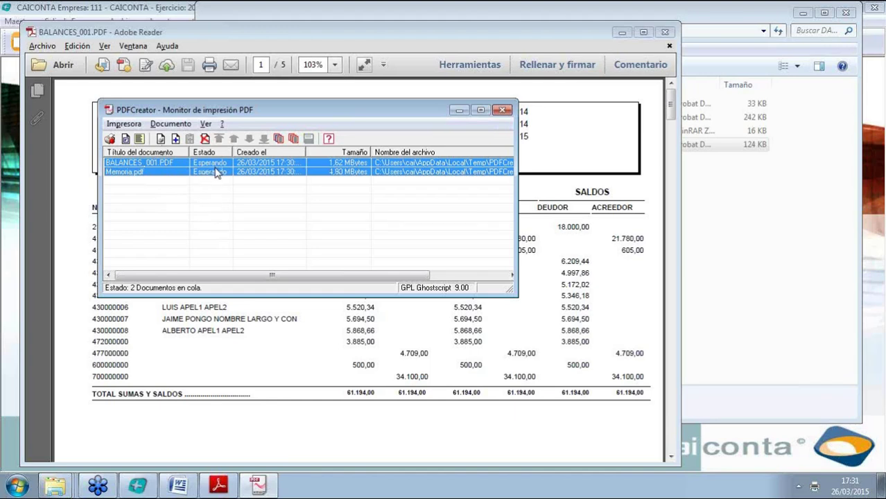
pyautogui.click(279, 140)
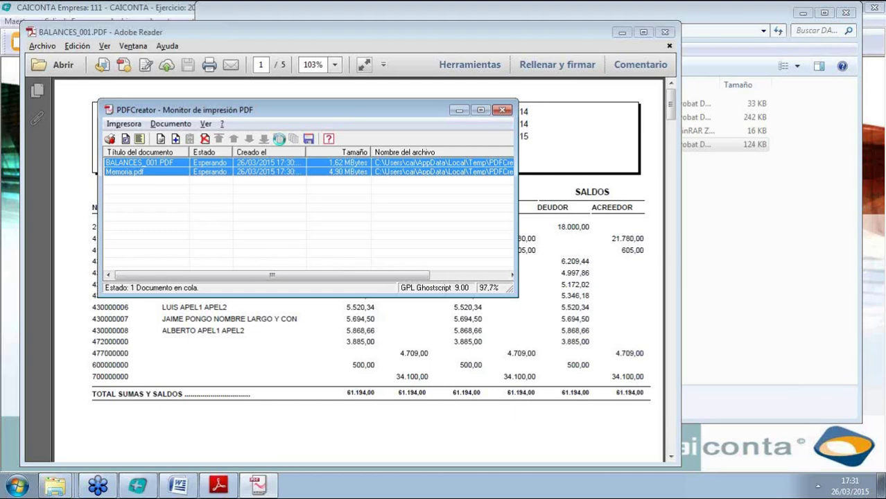
# Print the combined job with the document title INVENTARIOS DOS and save it as INVENTARIOS DOS.pdf in DATOS PREVIOS.
pyautogui.click(161, 140)
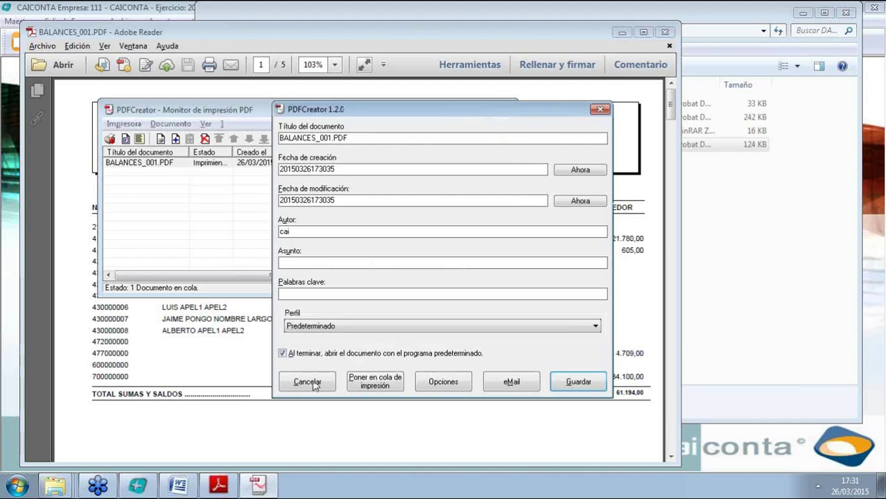
pyautogui.doubleClick(362, 139)
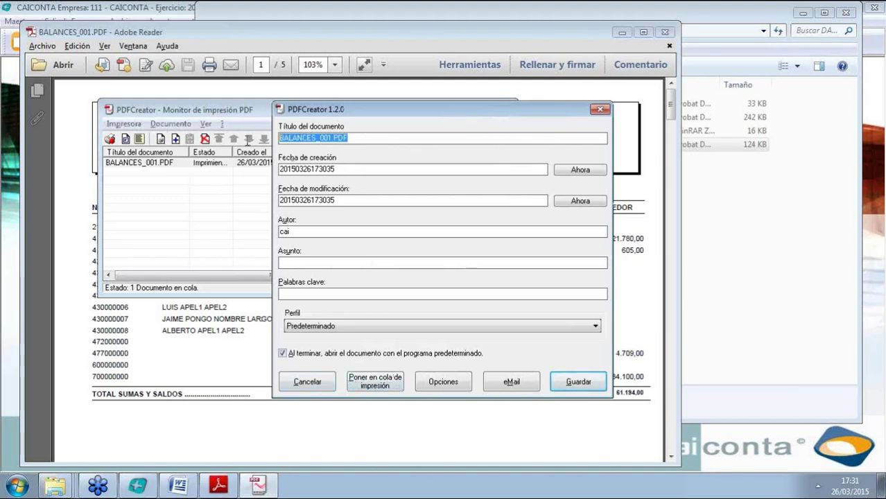
pyautogui.write('INVEN')
pyautogui.write('TRIOS')
pyautogui.press('BackSpace')
pyautogui.press('BackSpace')
pyautogui.press('BackSpace')
pyautogui.press('BackSpace')
pyautogui.press('BackSpace')
pyautogui.write('ARIOS DOS')
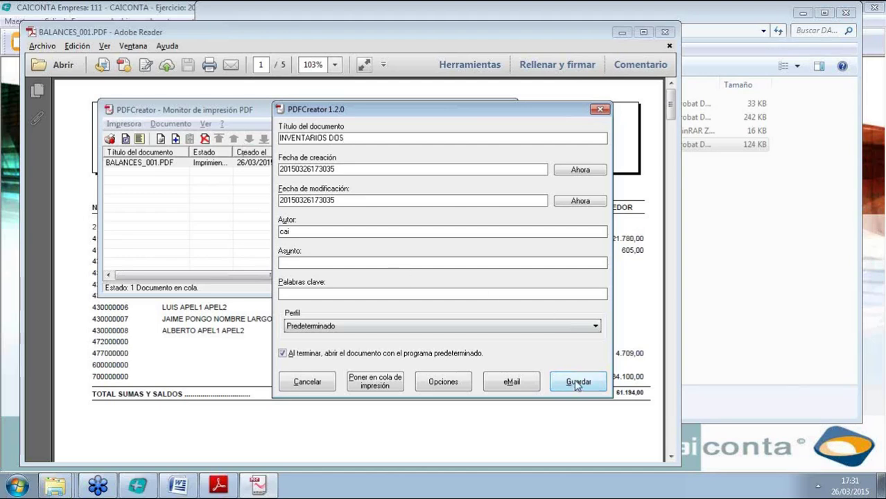
pyautogui.click(577, 382)
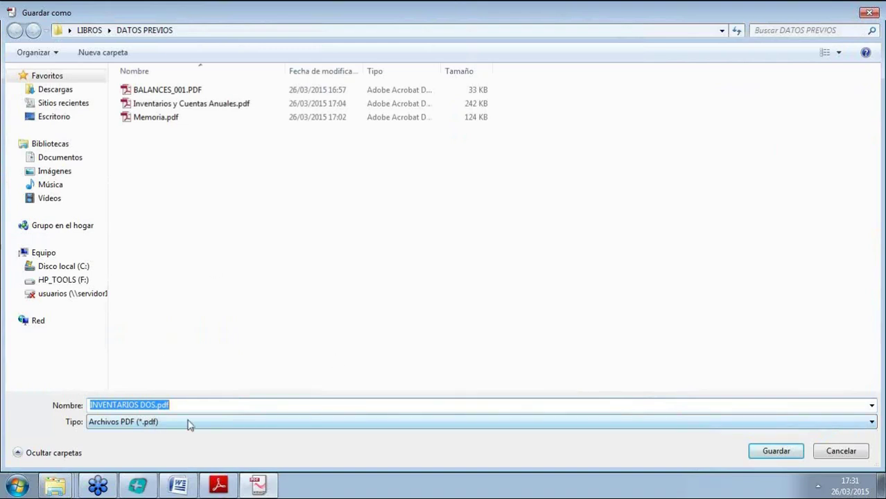
pyautogui.click(776, 452)
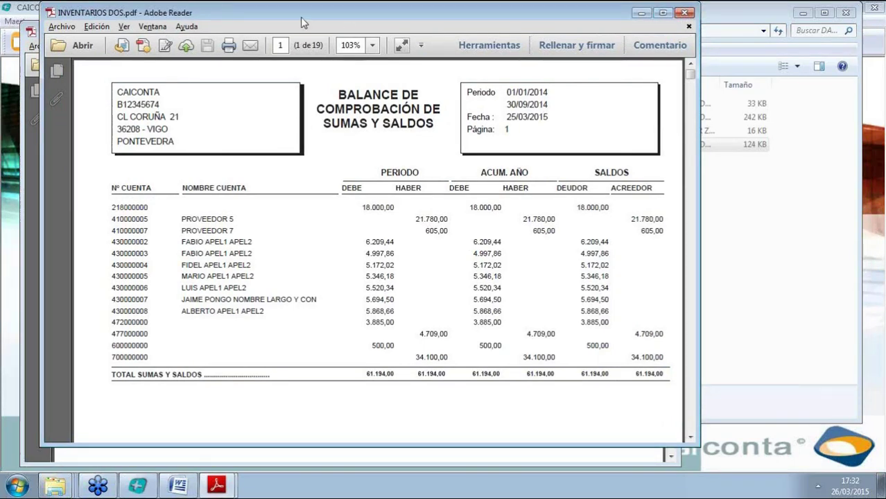
# Close the INVENTARIOS DOS.pdf and BALANCES_001.PDF documents and the DATOS INICIALES folder window.
pyautogui.click(683, 13)
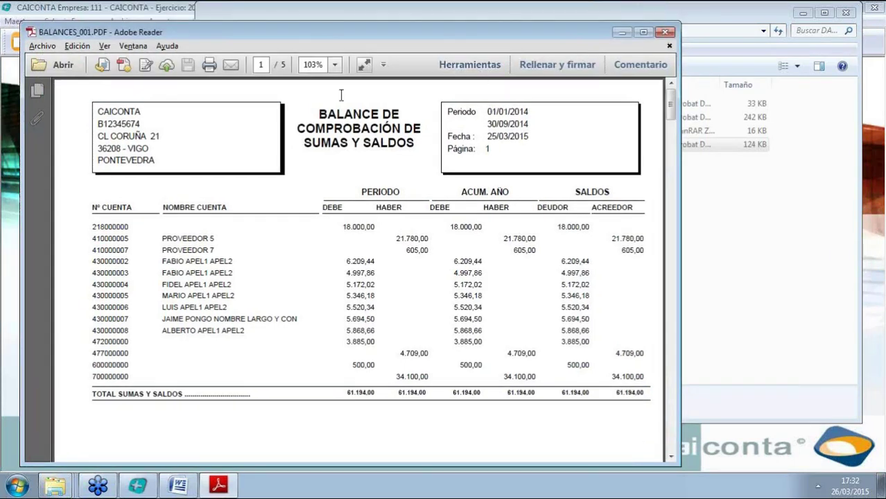
pyautogui.click(667, 33)
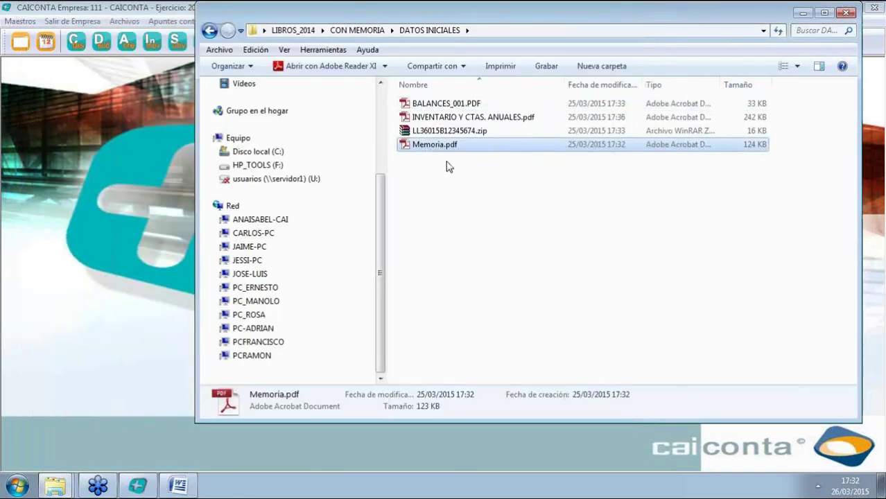
pyautogui.moveTo(558, 18); pyautogui.dragTo(377, 40)
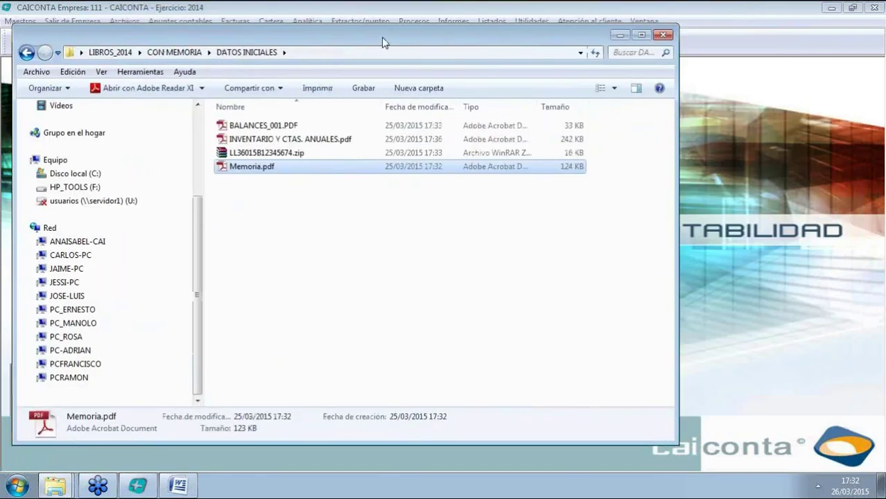
pyautogui.click(663, 35)
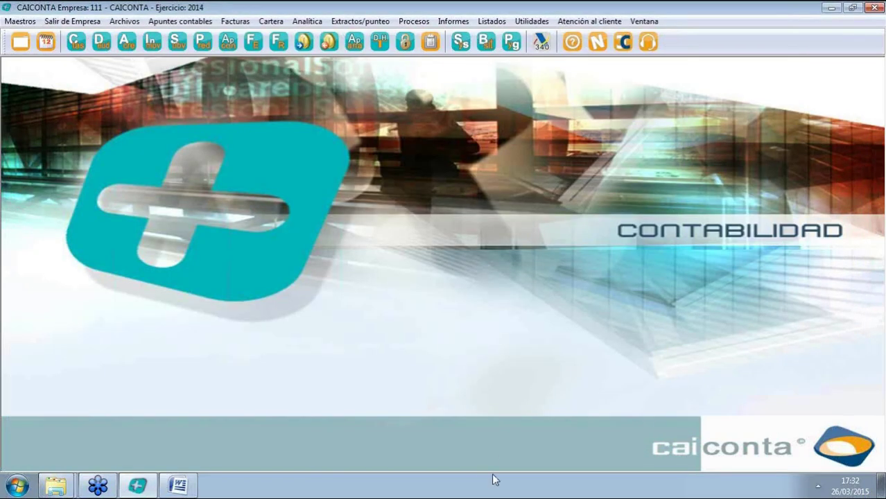
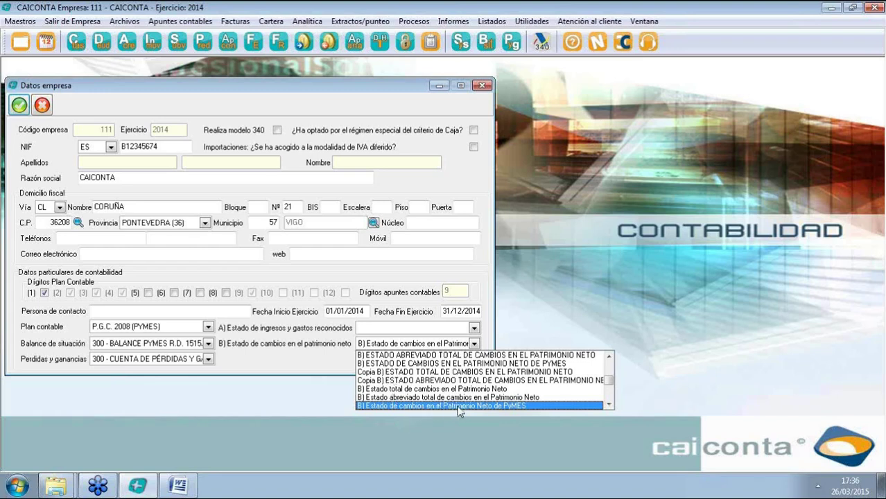
# Try choosing B) Estado de cambios en el Patrimonio Neto de PyMES, decline erasing the calculated data, and accept the company data.
pyautogui.click(512, 406)
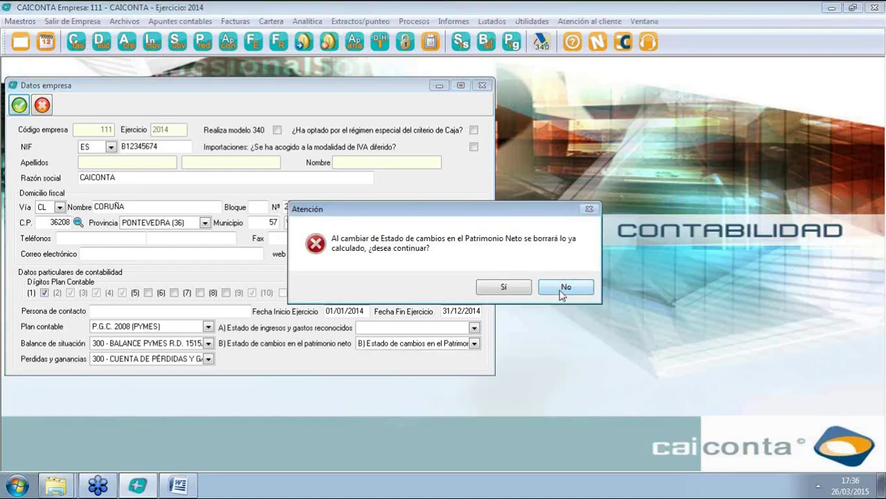
pyautogui.click(556, 290)
pyautogui.click(19, 105)
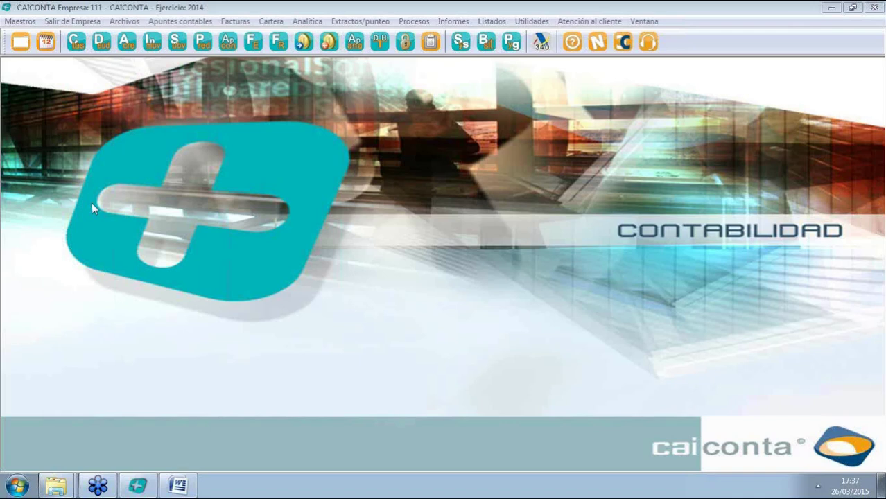
# Review the main details in Datos identificativos, then close the form without saving.
pyautogui.click(16, 22)
pyautogui.click(31, 22)
pyautogui.click(27, 21)
pyautogui.click(40, 39)
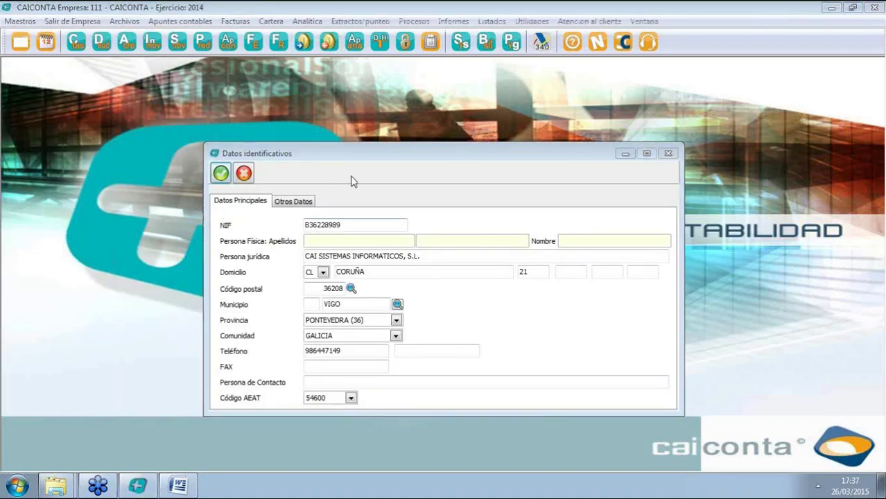
pyautogui.moveTo(385, 158); pyautogui.dragTo(283, 105)
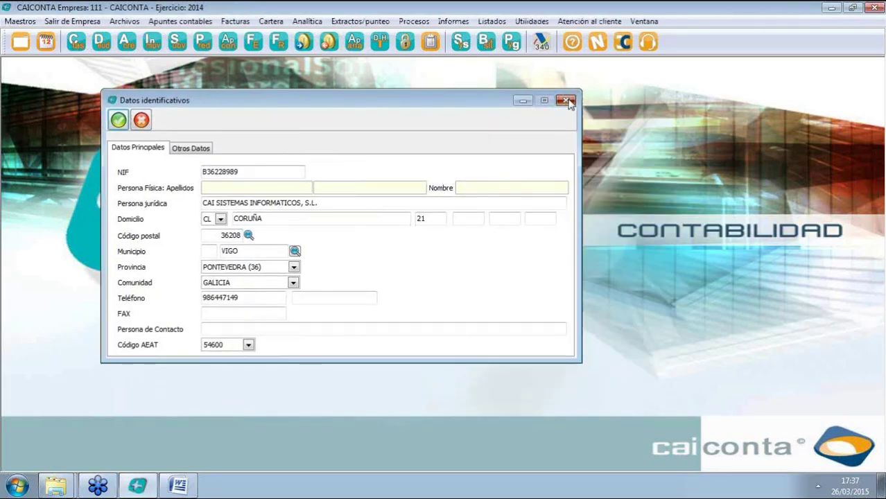
pyautogui.click(567, 101)
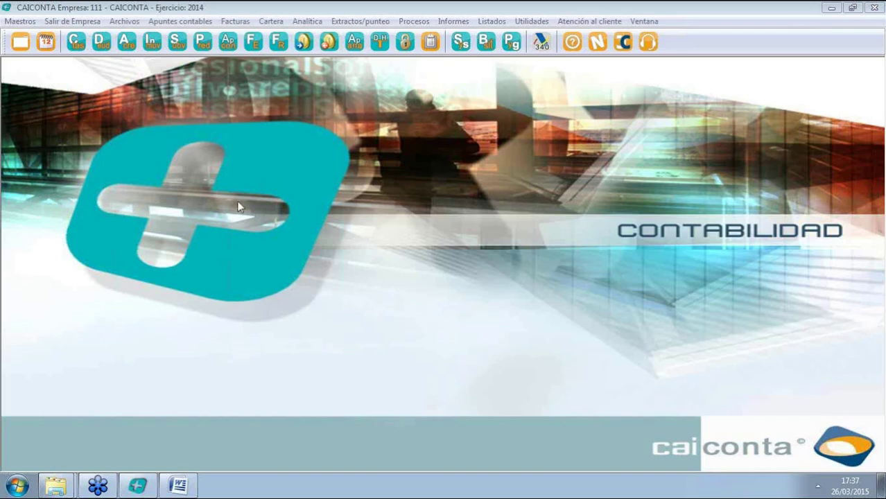
# Open the Legalización de libros form, enter 0 as the Tomo in the company's registry data, and close the form without generating books.
pyautogui.click(414, 20)
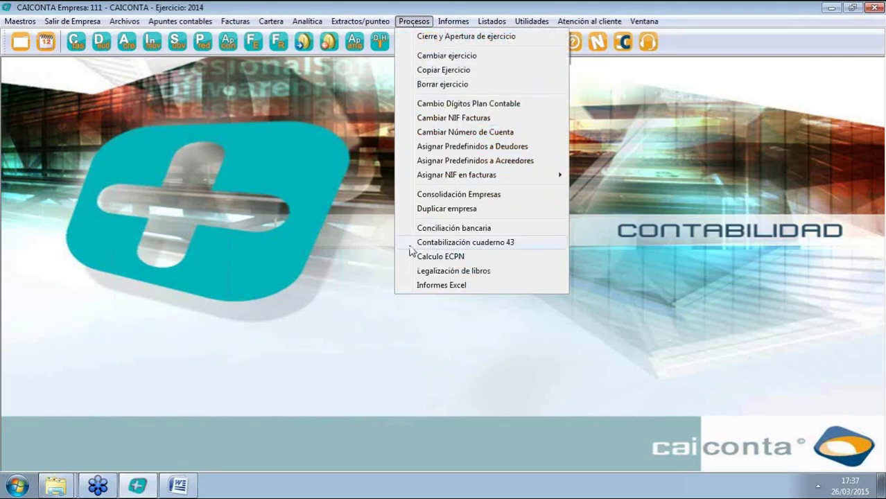
pyautogui.click(431, 272)
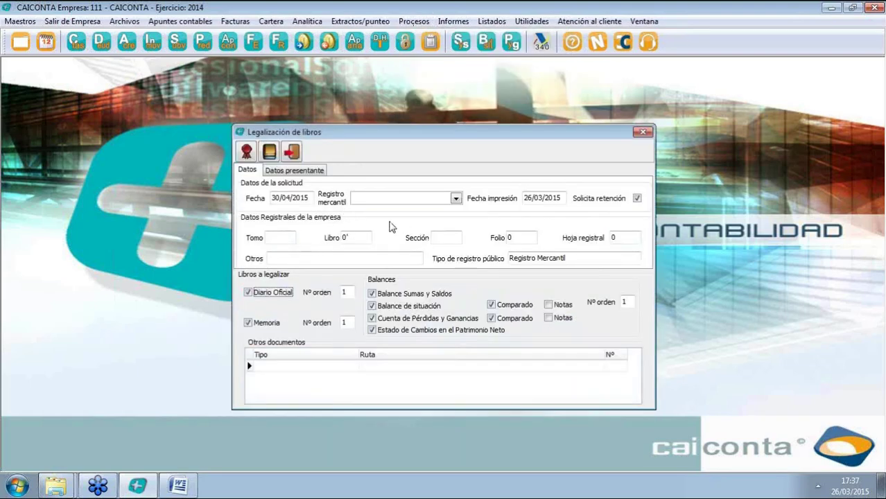
pyautogui.click(455, 75)
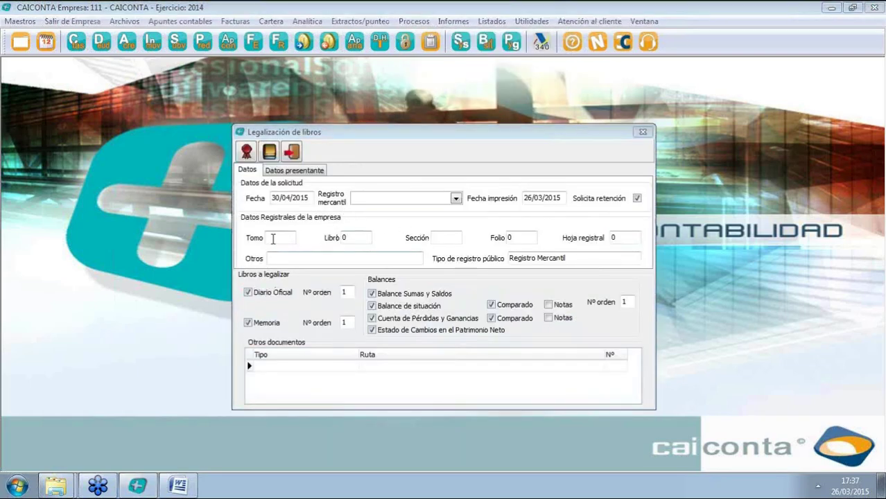
pyautogui.click(273, 239)
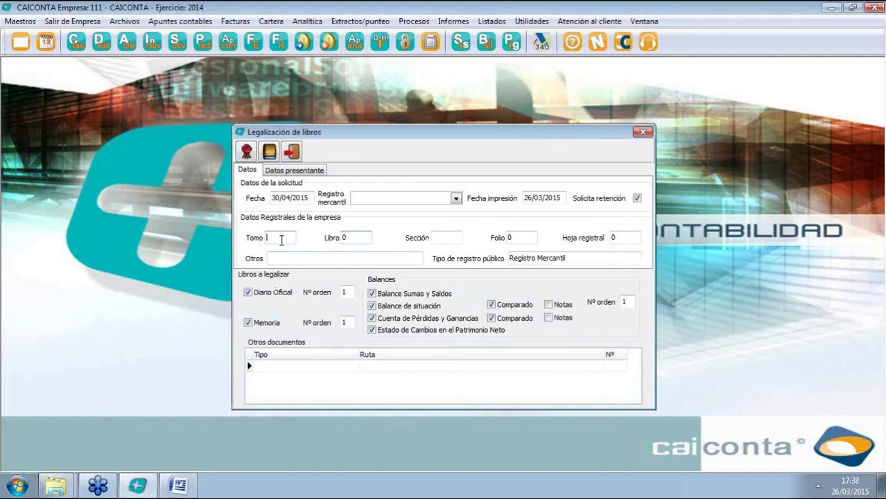
pyautogui.write('0')
pyautogui.moveTo(457, 137); pyautogui.dragTo(448, 85)
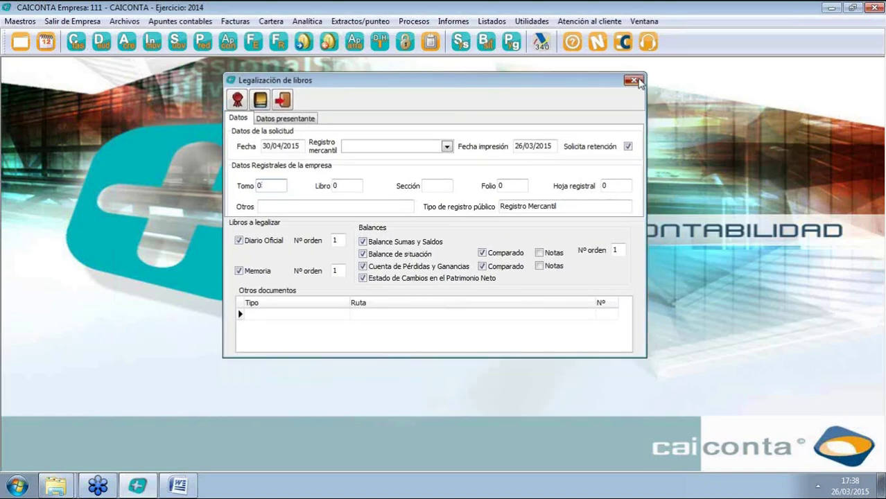
pyautogui.click(634, 81)
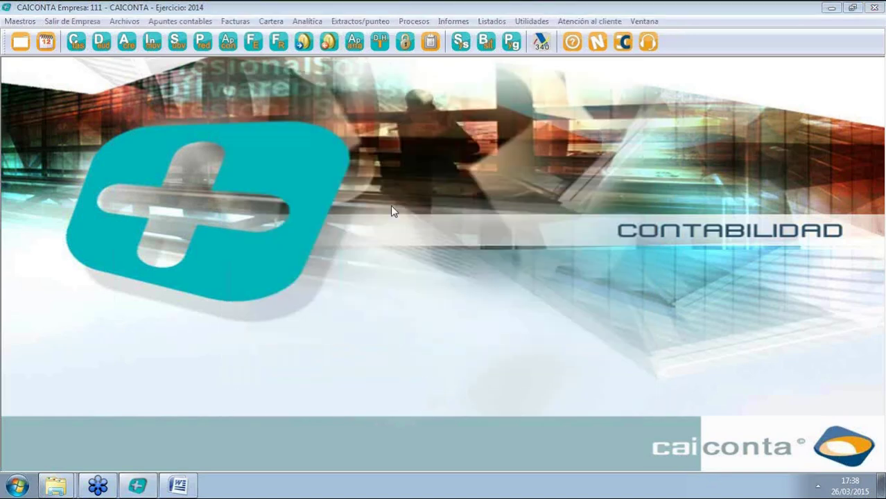